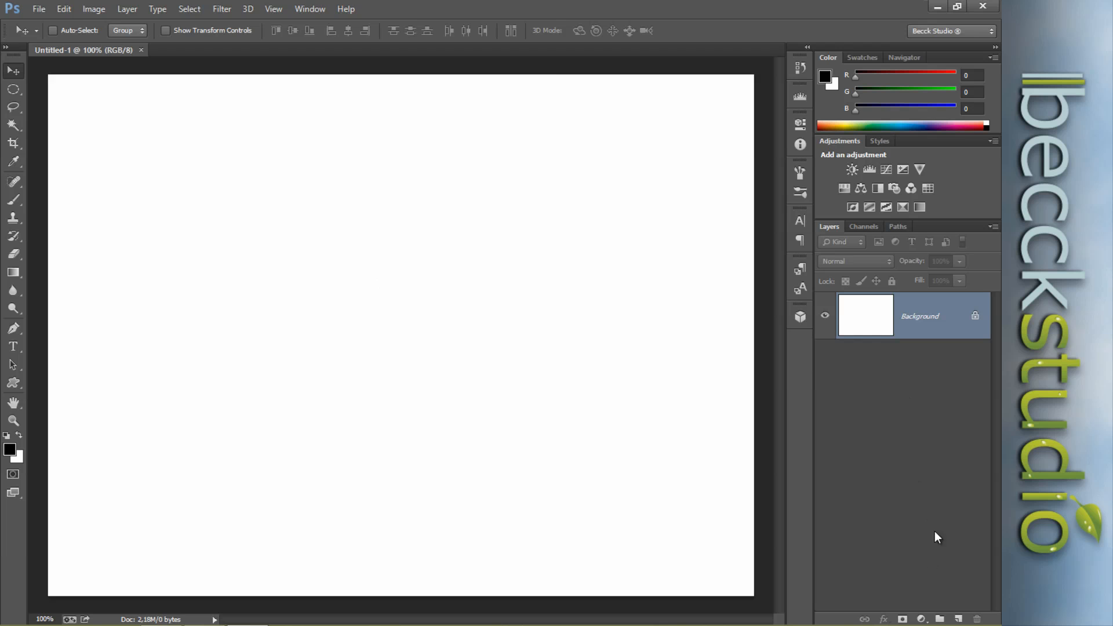
- Add a gradient fill layer above the background using the Foreground to Background preset
{"action": "left_click", "coordinate": [922, 619]}
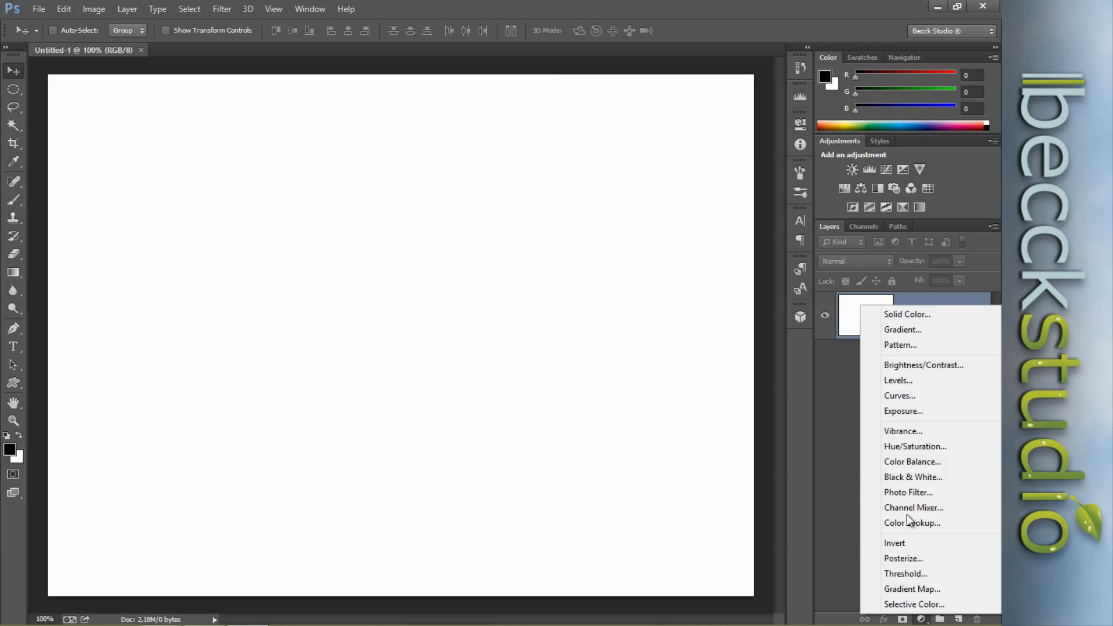
{"action": "left_click", "coordinate": [922, 329]}
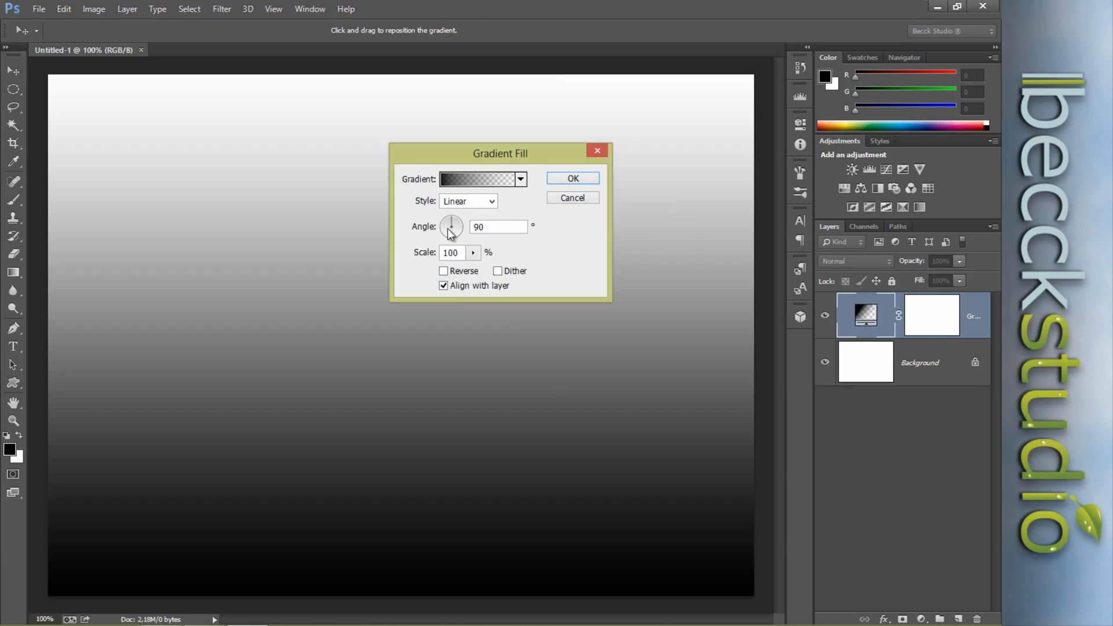
{"action": "left_click", "coordinate": [478, 183]}
{"action": "left_click", "coordinate": [378, 141]}
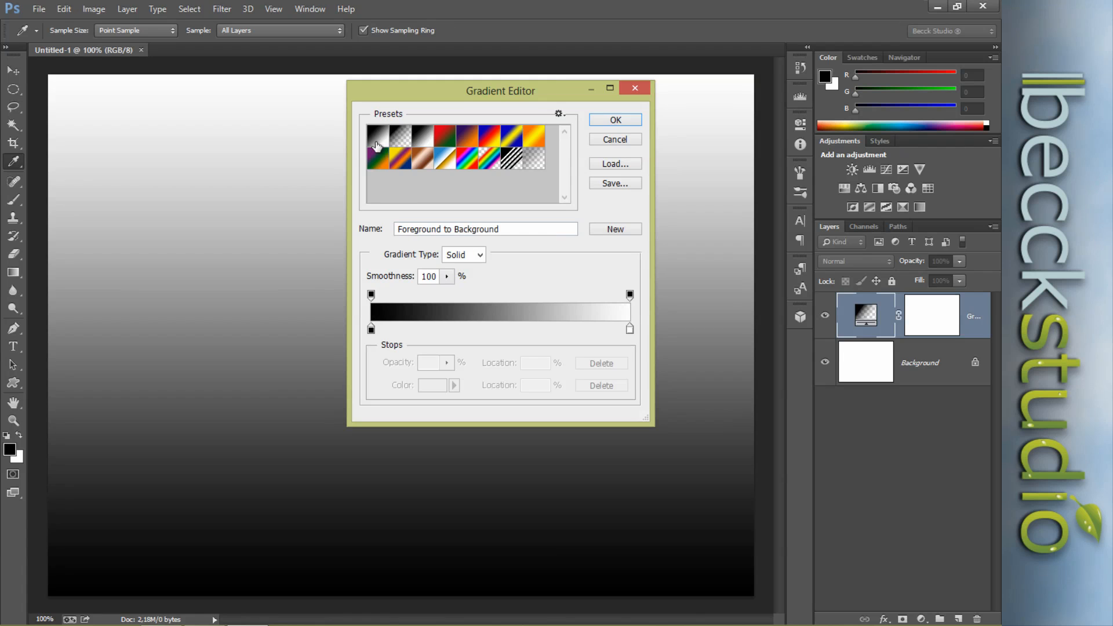
- Set the gradient's starting color stop to light gray e2e2e2
{"action": "left_click", "coordinate": [371, 331]}
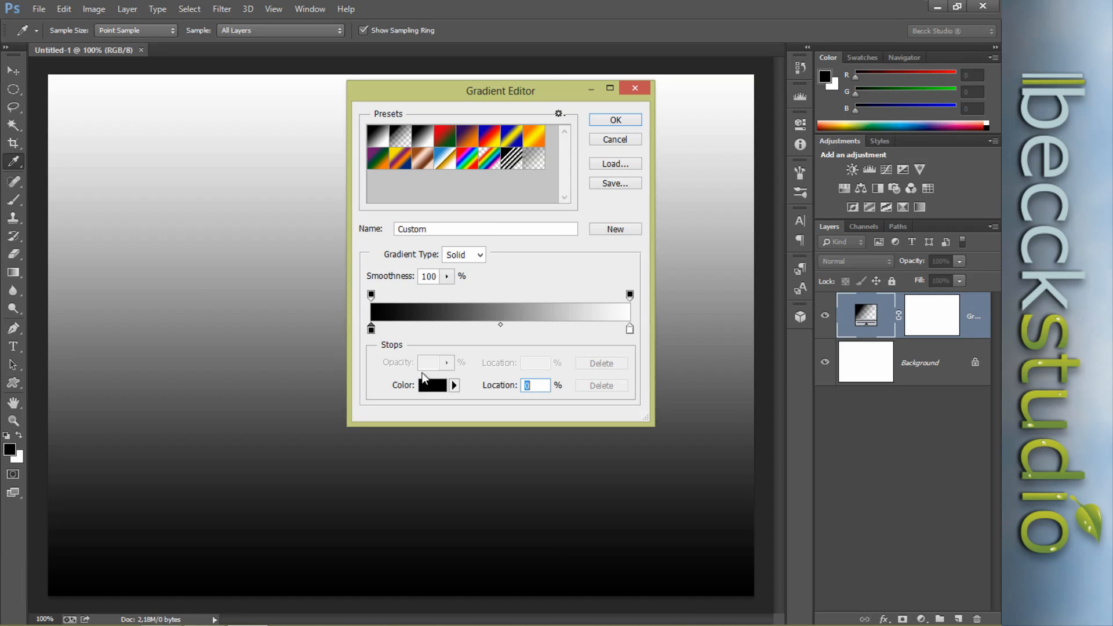
{"action": "left_click", "coordinate": [432, 387]}
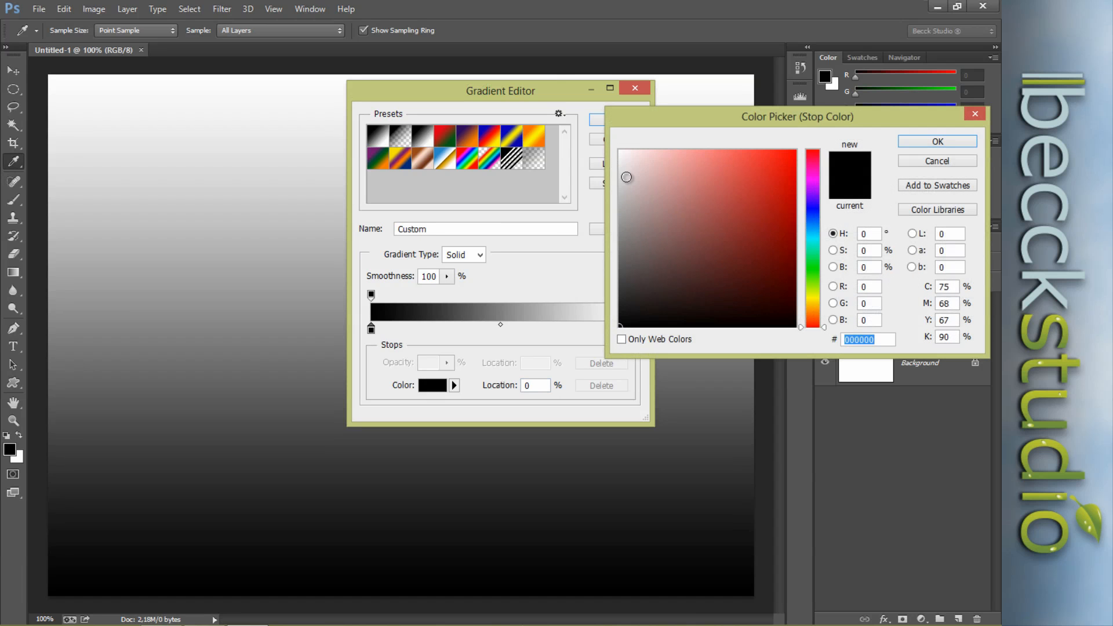
{"action": "left_click", "coordinate": [620, 170]}
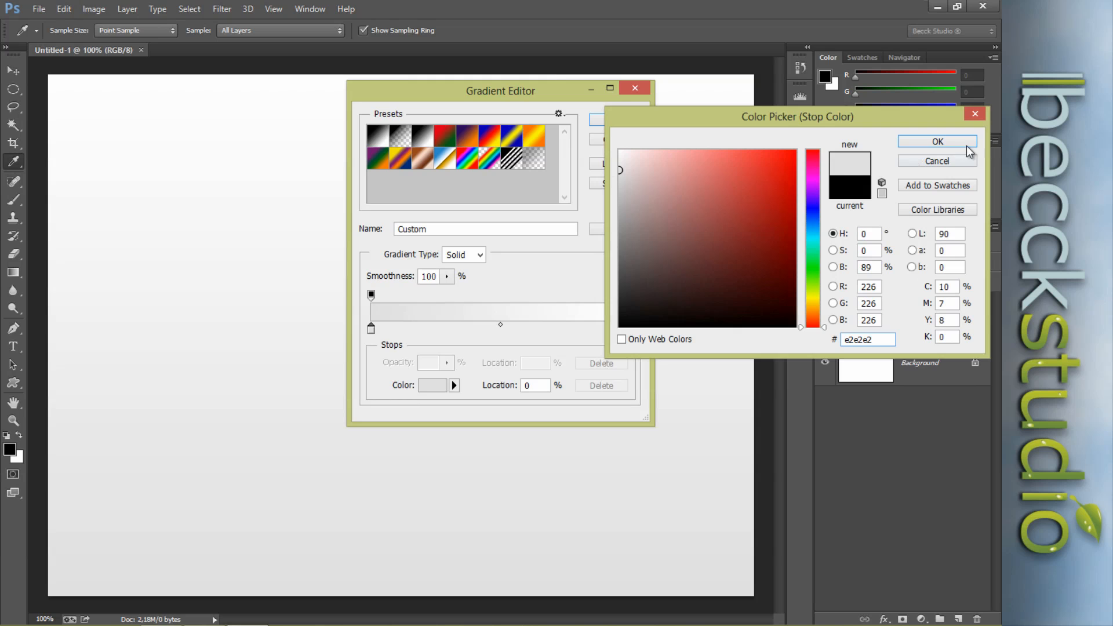
{"action": "left_click", "coordinate": [951, 141]}
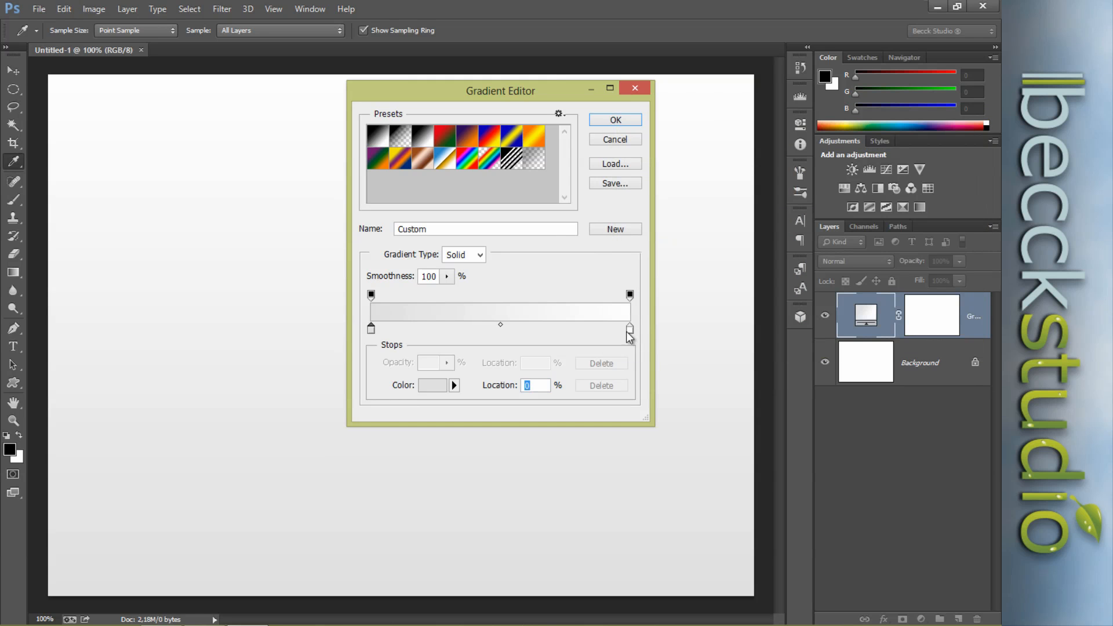
- Set the gradient's end color stop to a medium blue with hue 216 and apply the linear gradient fill
{"action": "left_click", "coordinate": [629, 330]}
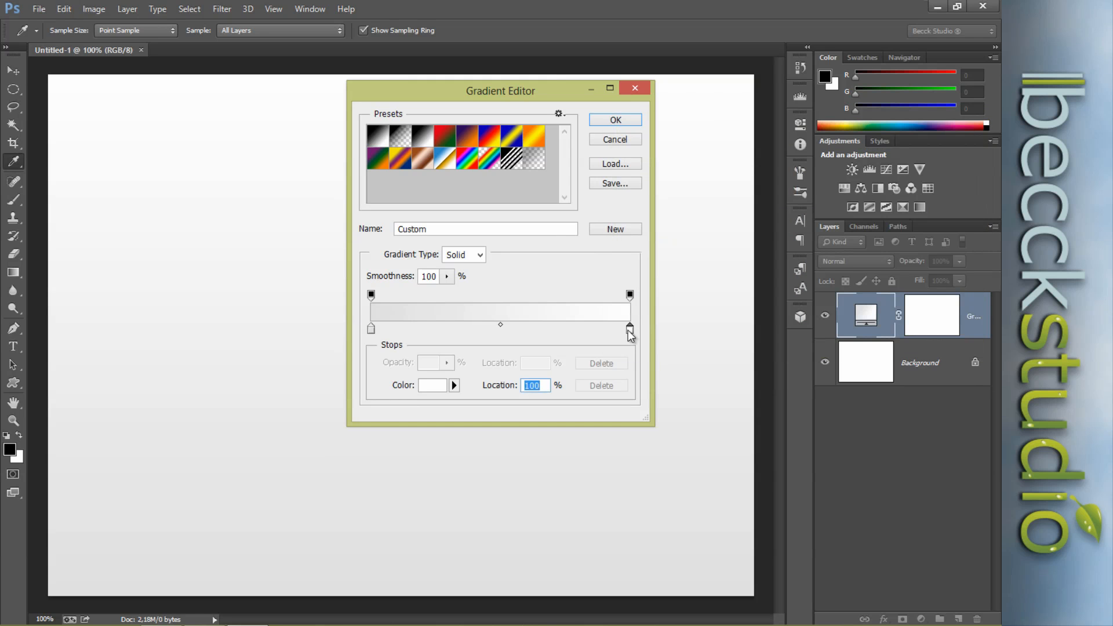
{"action": "left_click", "coordinate": [435, 387]}
{"action": "left_click", "coordinate": [814, 222]}
{"action": "left_click", "coordinate": [642, 184]}
{"action": "left_click", "coordinate": [691, 177]}
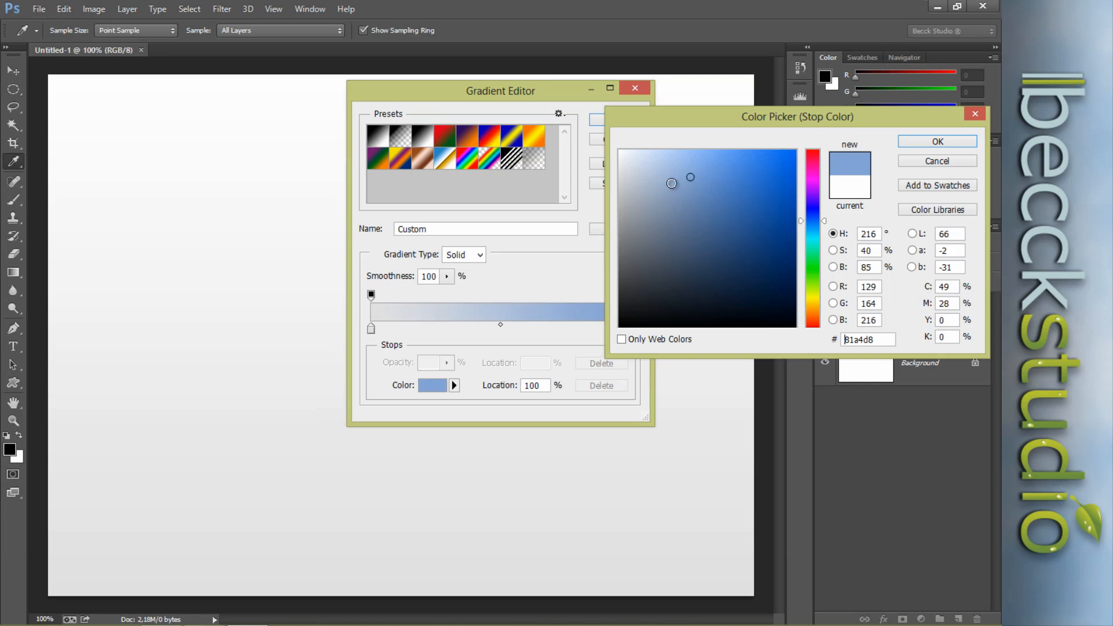
{"action": "left_click", "coordinate": [712, 164]}
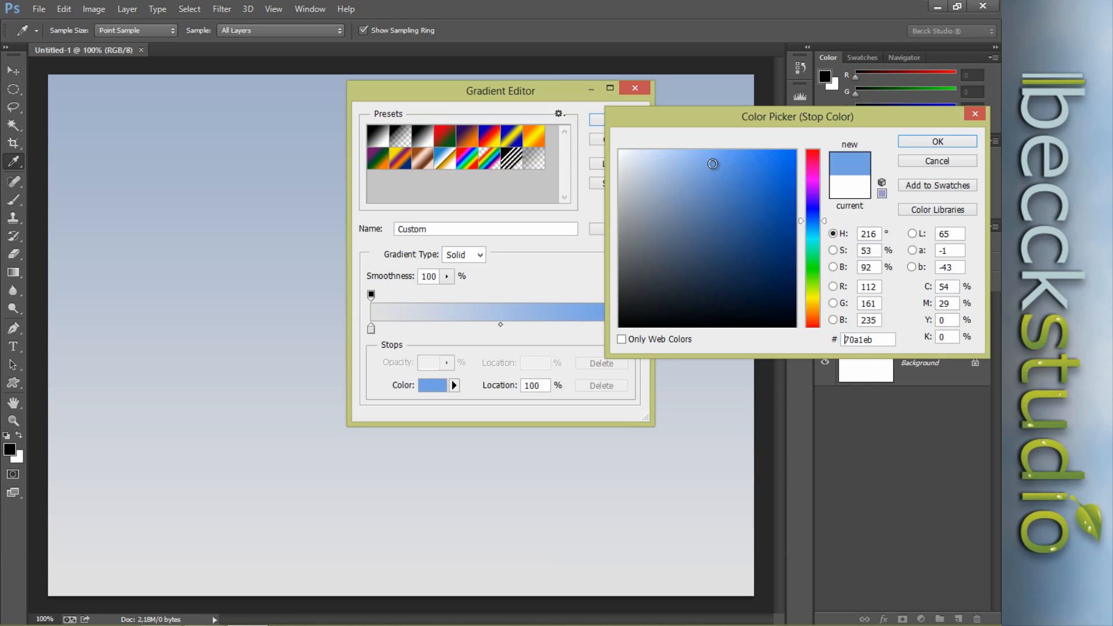
{"action": "left_click", "coordinate": [702, 166]}
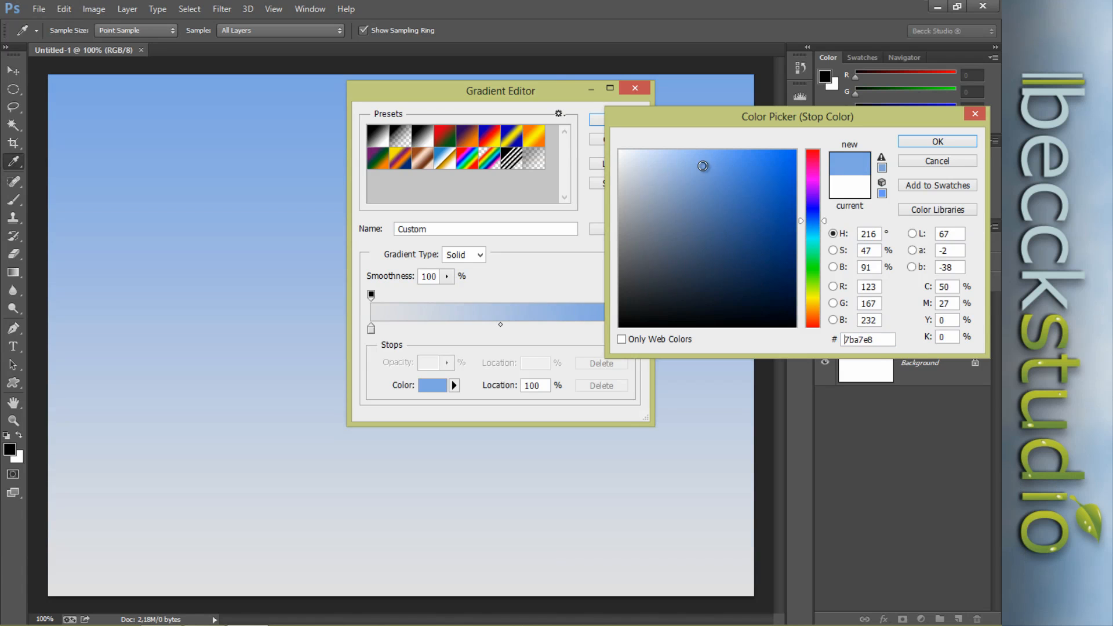
{"action": "left_click", "coordinate": [705, 183]}
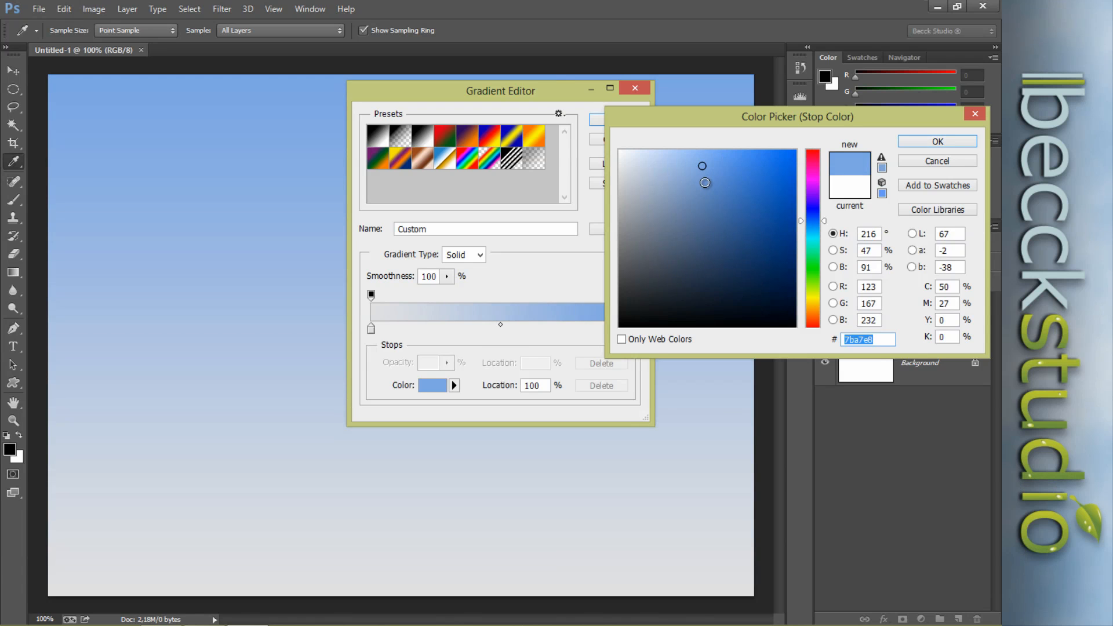
{"action": "left_click", "coordinate": [712, 172]}
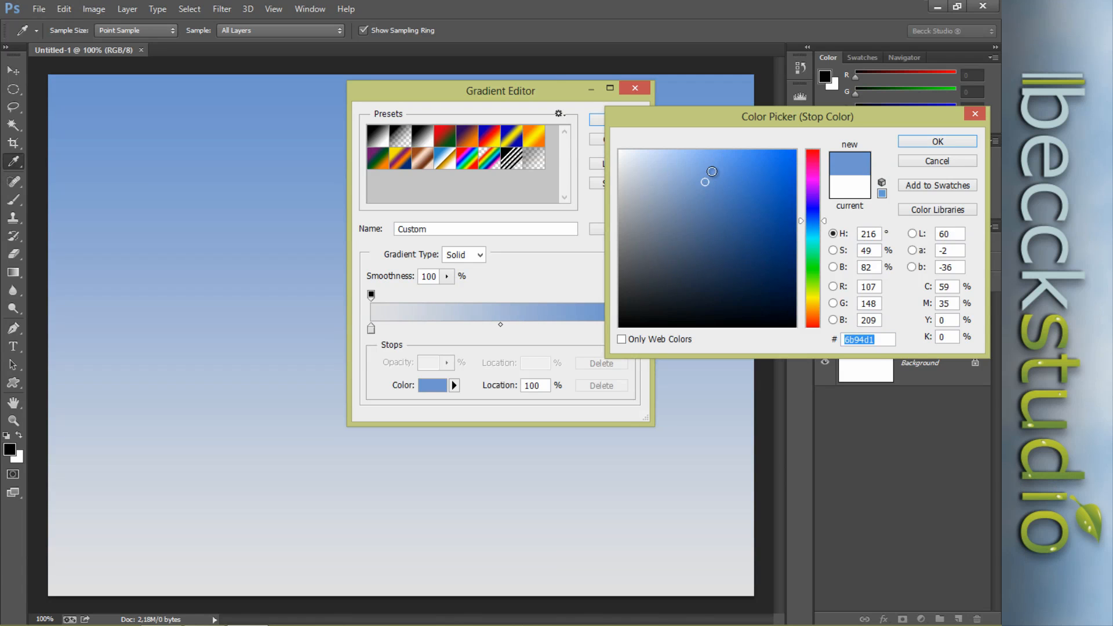
{"action": "left_click", "coordinate": [938, 142]}
{"action": "left_click", "coordinate": [619, 119]}
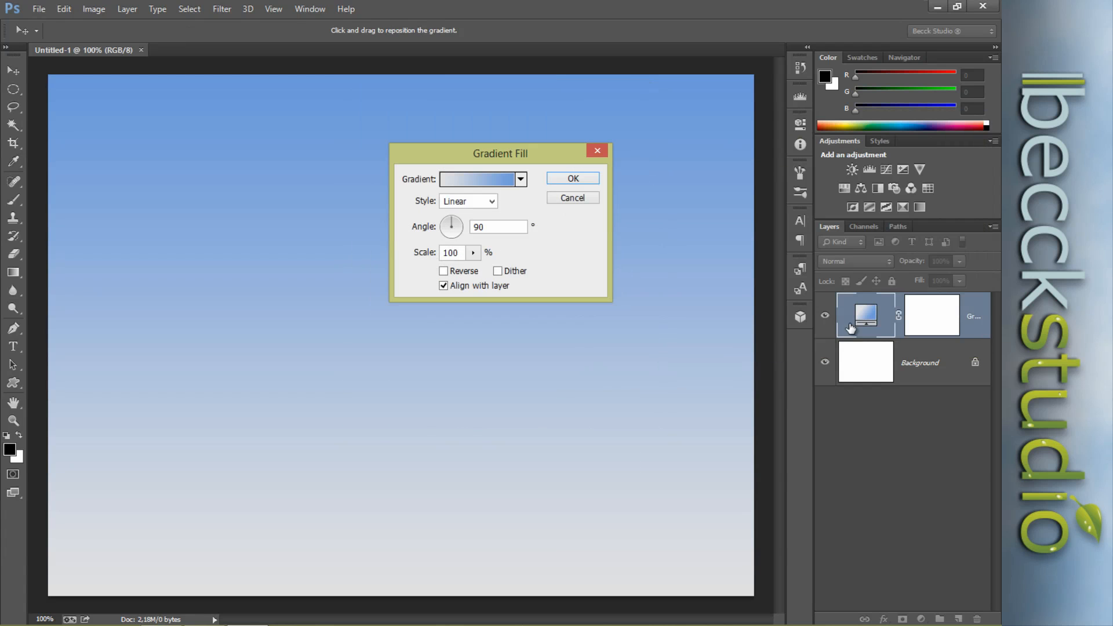
{"action": "left_click", "coordinate": [591, 180]}
- Convert the background into a regular layer and move it above the gradient fill layer
{"action": "left_click_drag", "start_coordinate": [950, 359], "coordinate": [978, 613]}
{"action": "left_click_drag", "start_coordinate": [931, 365], "coordinate": [934, 326]}
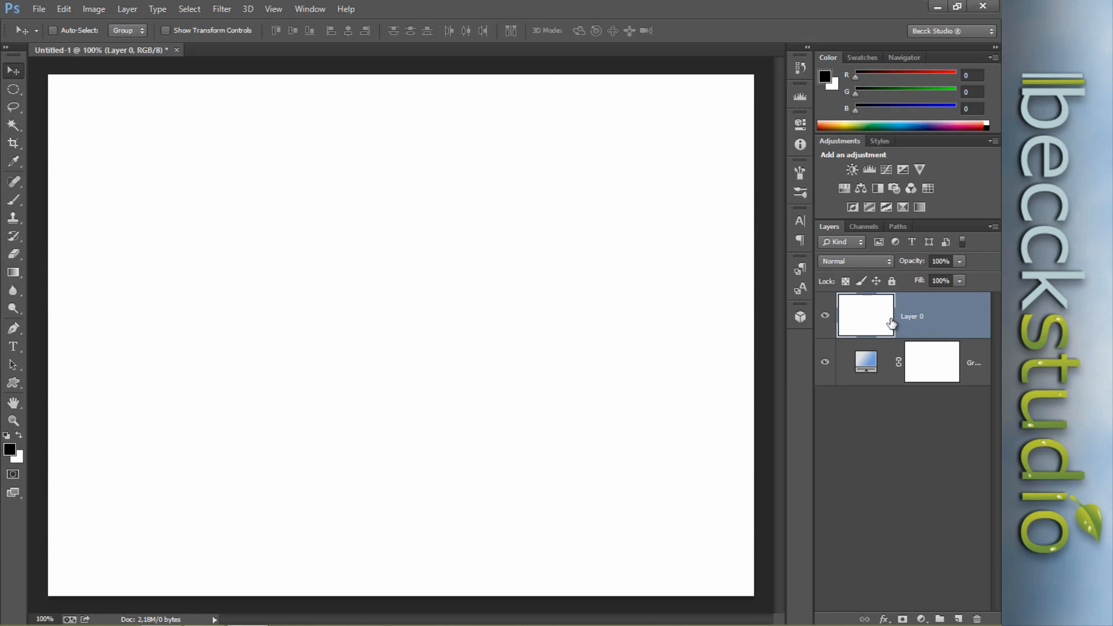
- Set the foreground color to blue 5aa0dc
{"action": "left_click", "coordinate": [11, 453]}
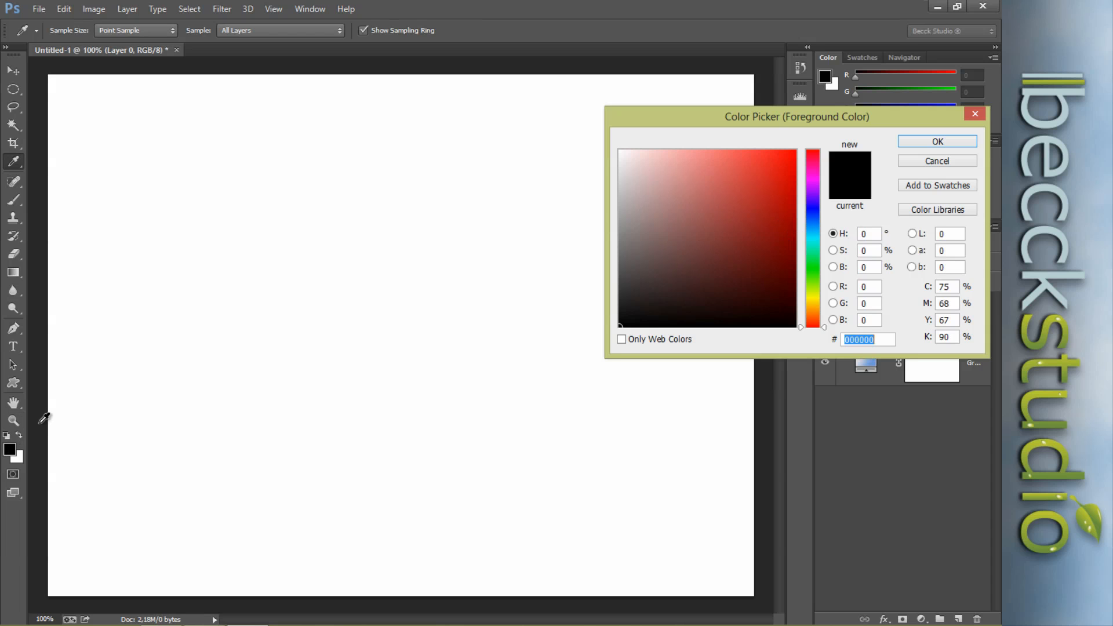
{"action": "left_click", "coordinate": [814, 225]}
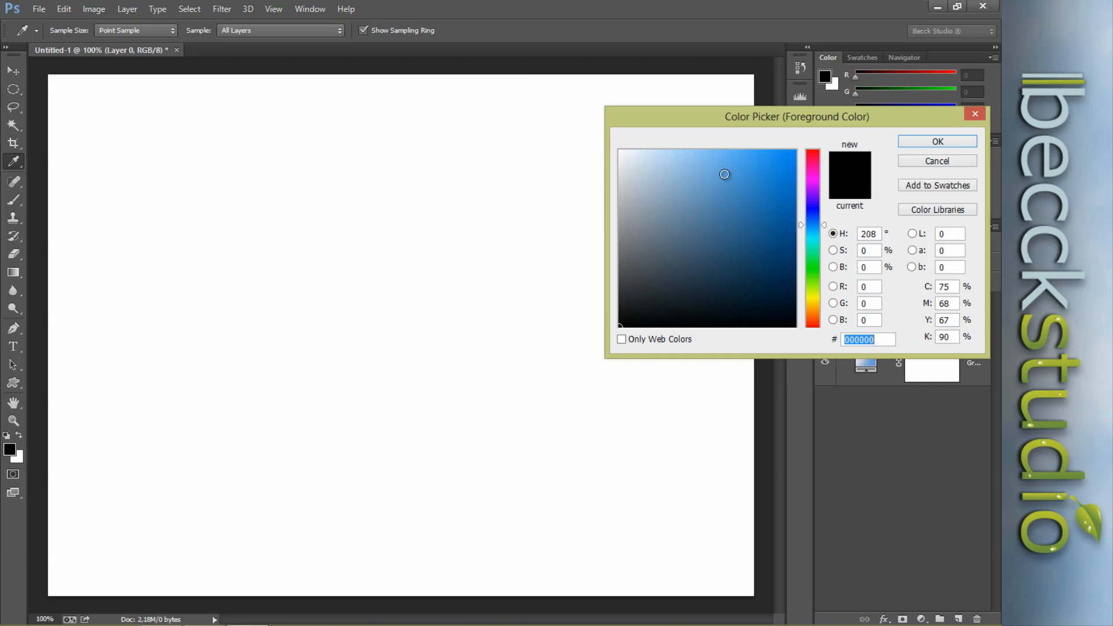
{"action": "left_click", "coordinate": [725, 175]}
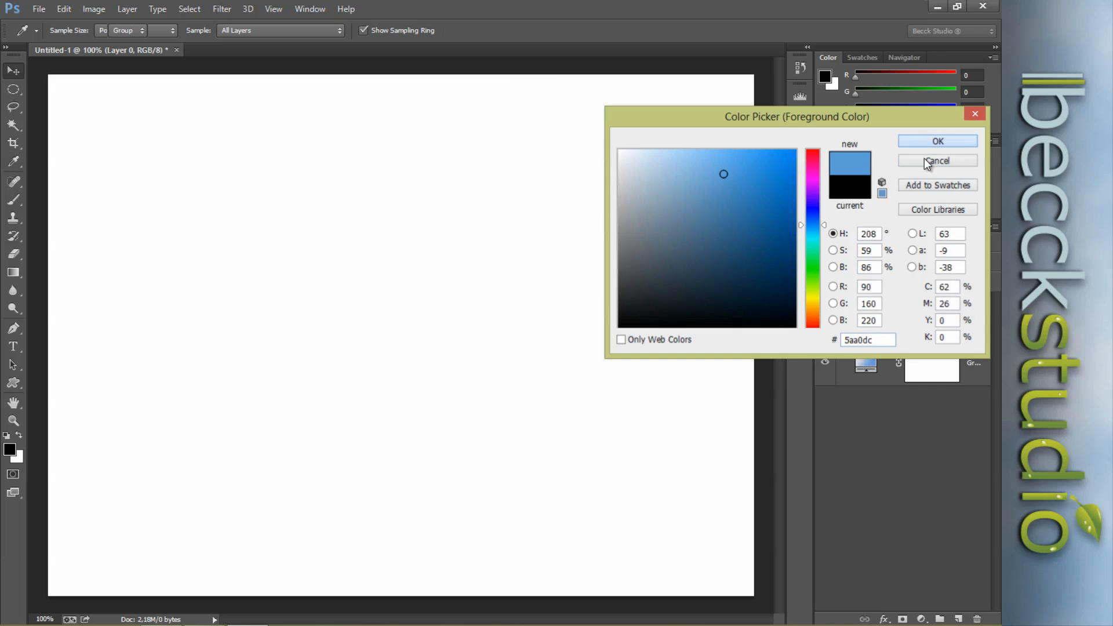
{"action": "key", "text": "Return"}
- Render the Clouds filter on the white layer and set its blend mode to Screen
{"action": "left_click", "coordinate": [222, 9]}
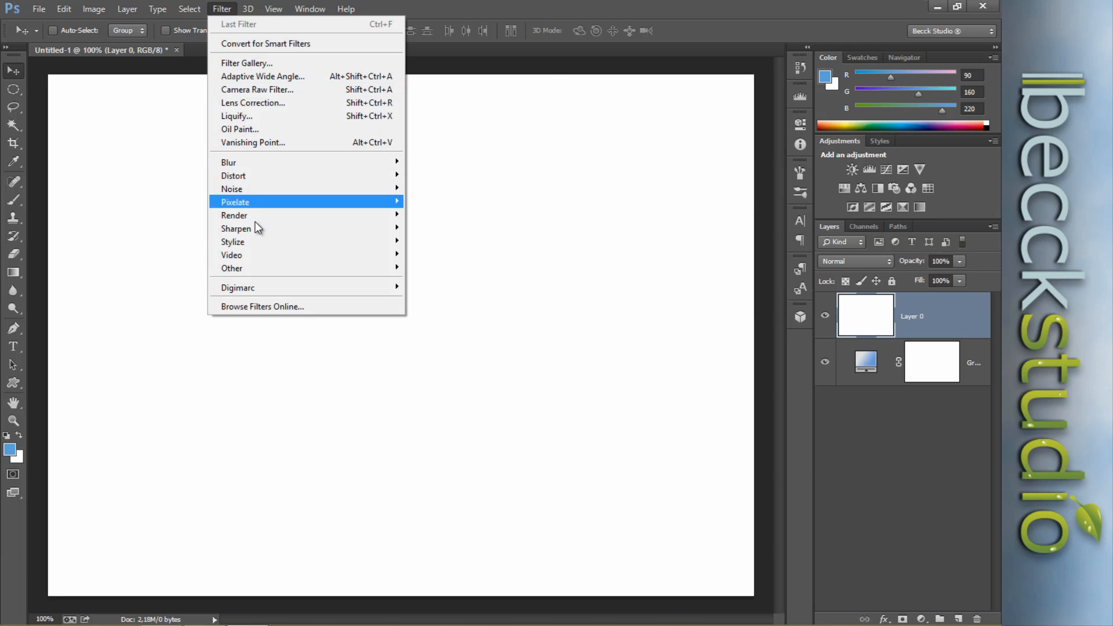
{"action": "mouse_move", "coordinate": [350, 216]}
{"action": "left_click", "coordinate": [455, 216]}
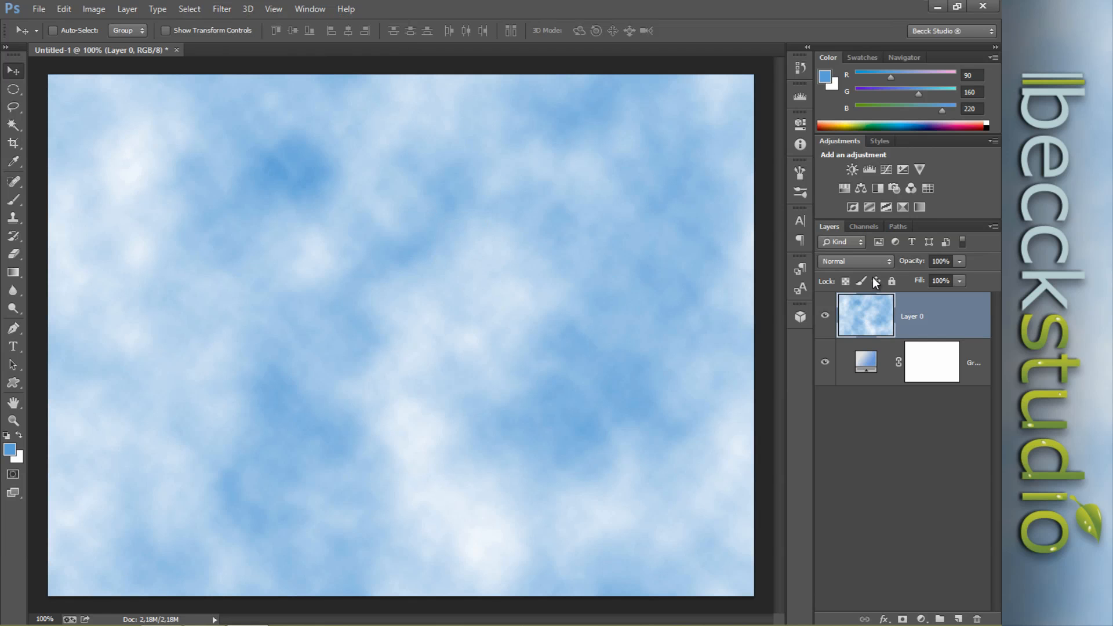
{"action": "left_click", "coordinate": [876, 261]}
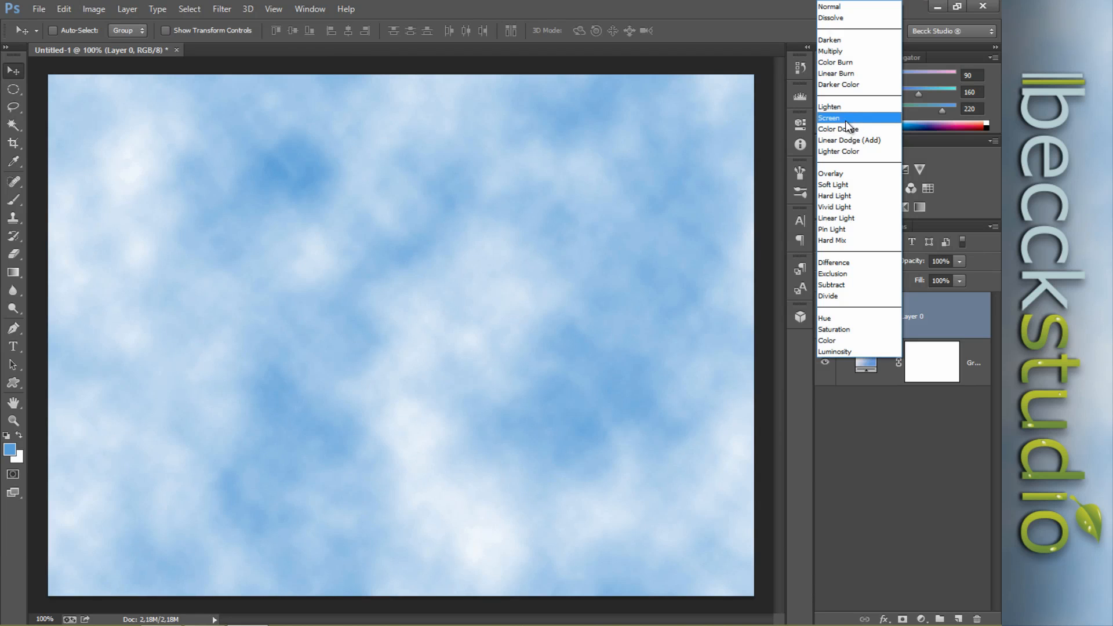
{"action": "left_click", "coordinate": [845, 119]}
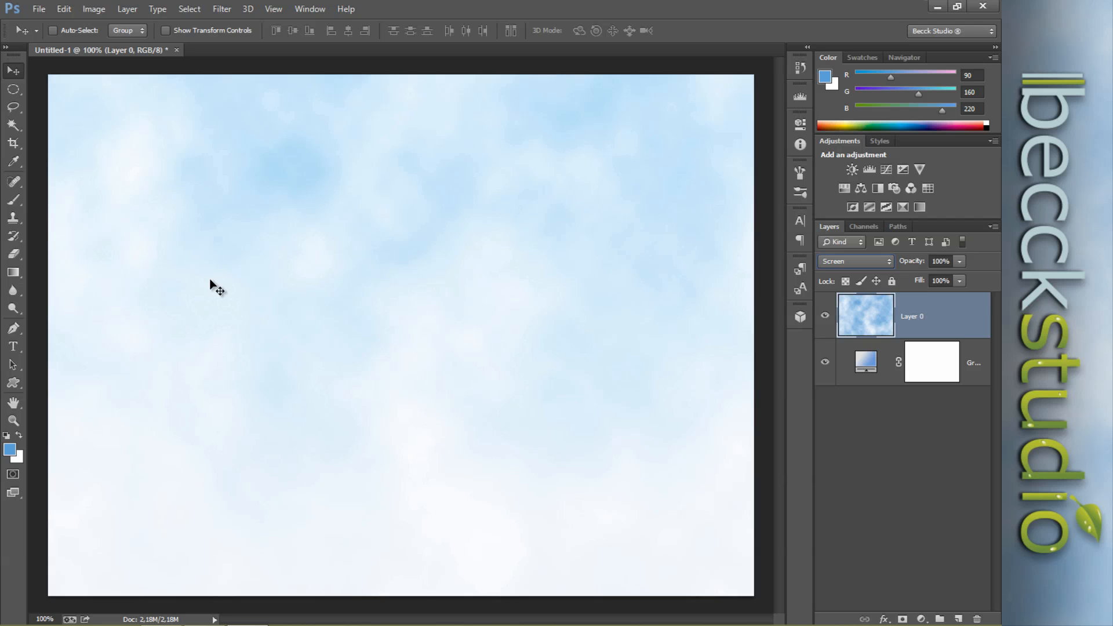
- Set up the Type tool with the BellBottom.Laser font, Smooth anti-aliasing and centered alignment
{"action": "left_click", "coordinate": [14, 346]}
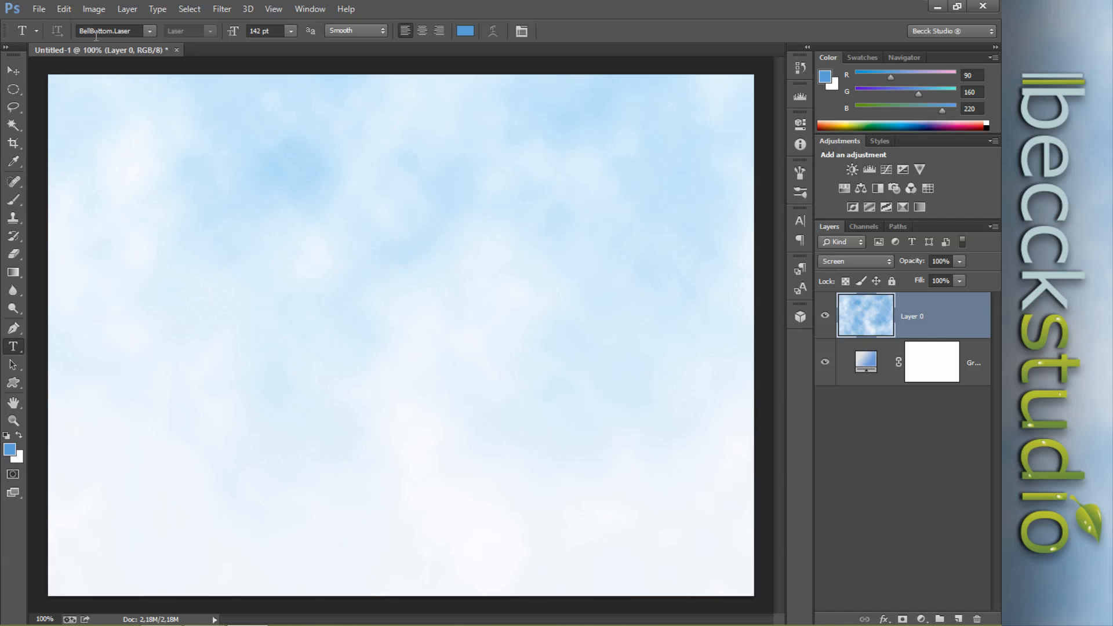
{"action": "left_click", "coordinate": [151, 32]}
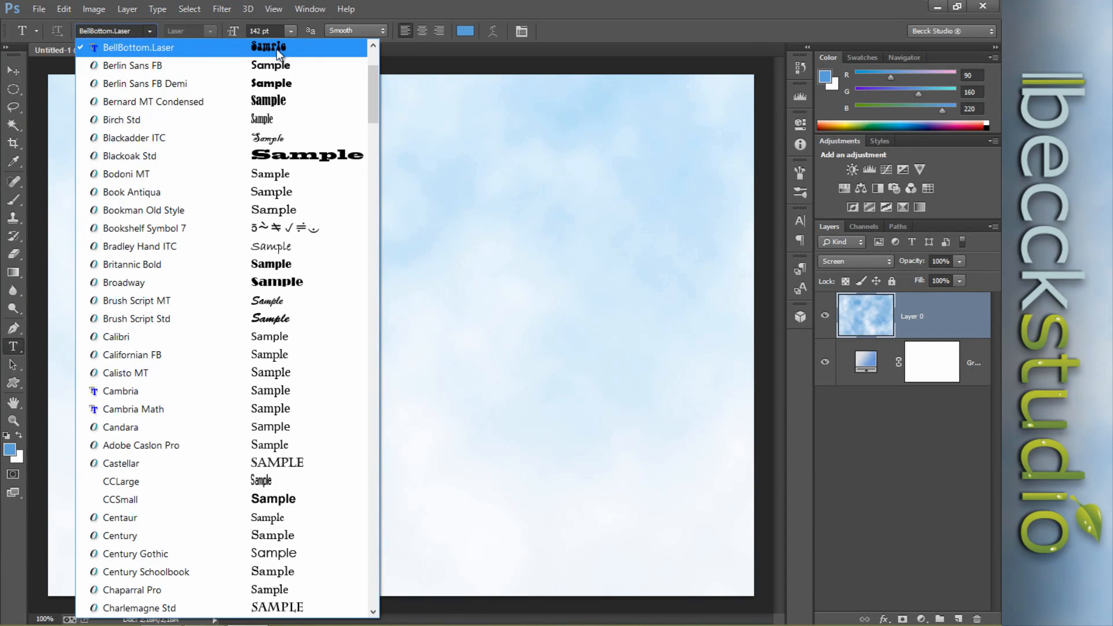
{"action": "left_click", "coordinate": [155, 30]}
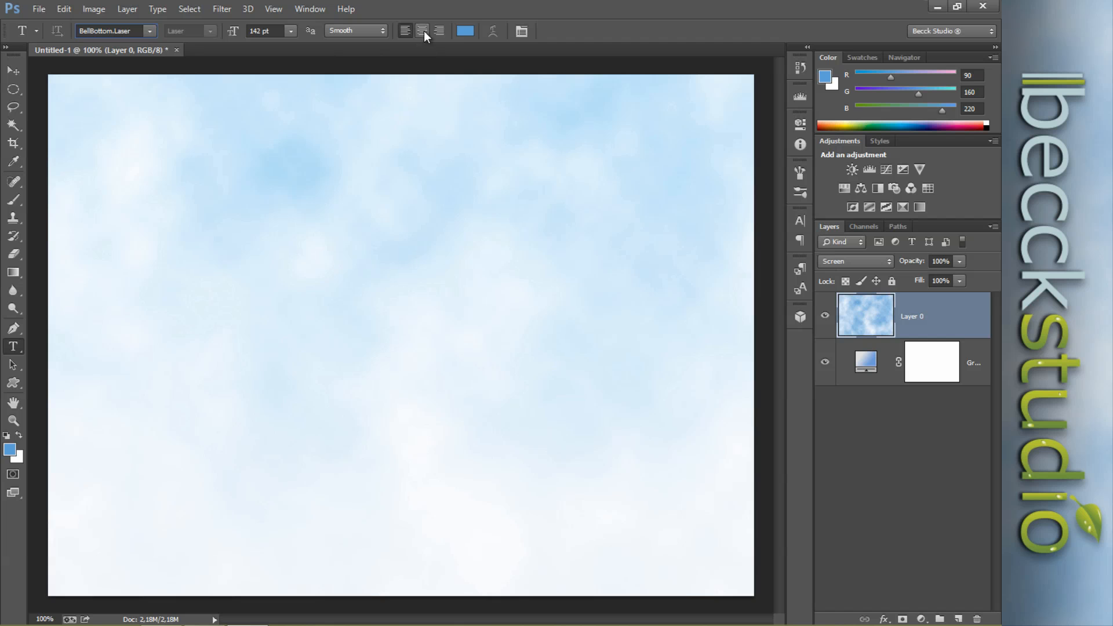
{"action": "left_click", "coordinate": [365, 30]}
{"action": "left_click", "coordinate": [359, 88]}
- Set the text color to red e91414
{"action": "left_click", "coordinate": [465, 31]}
{"action": "left_click_drag", "start_coordinate": [712, 116], "coordinate": [354, 172]}
{"action": "left_click", "coordinate": [458, 208]}
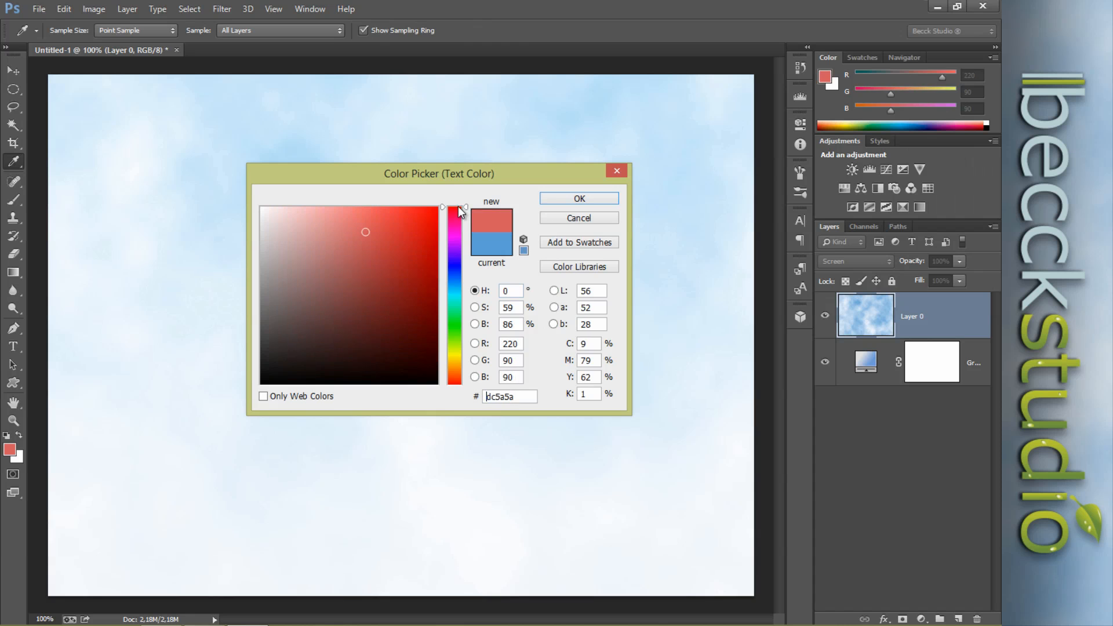
{"action": "mouse_move", "coordinate": [421, 227]}
{"action": "left_mouse_down"}
{"action": "mouse_move", "coordinate": [406, 224]}
{"action": "mouse_move", "coordinate": [423, 222]}
{"action": "left_mouse_up"}
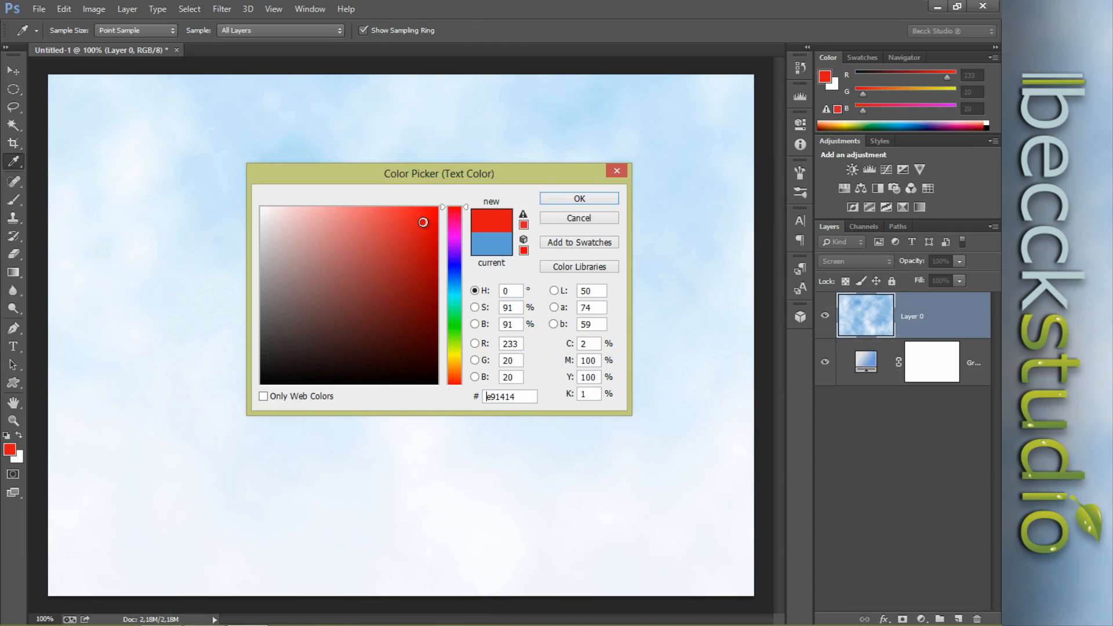
{"action": "left_click", "coordinate": [560, 200]}
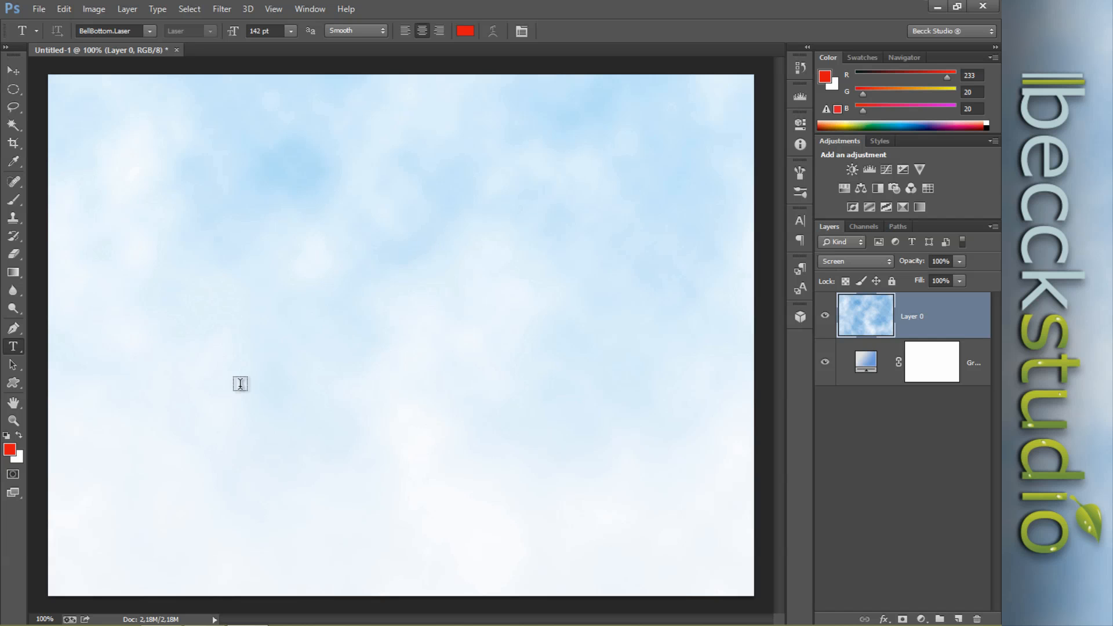
- Add the text HAPPY on the canvas and move it to about the center
{"action": "left_click", "coordinate": [179, 346]}
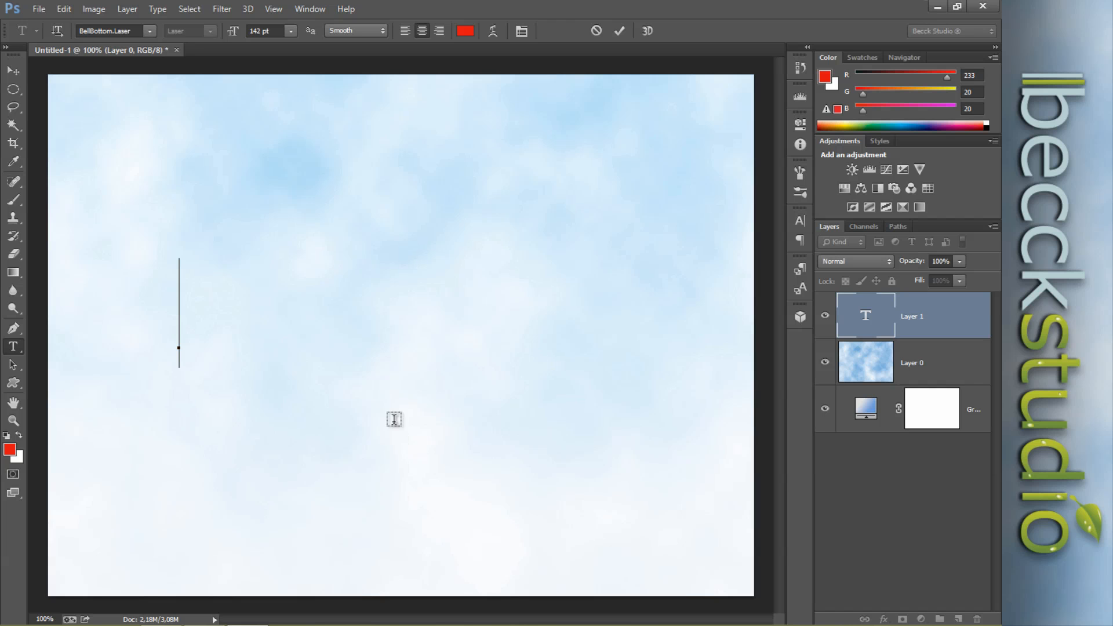
{"action": "type", "text": "HA"}
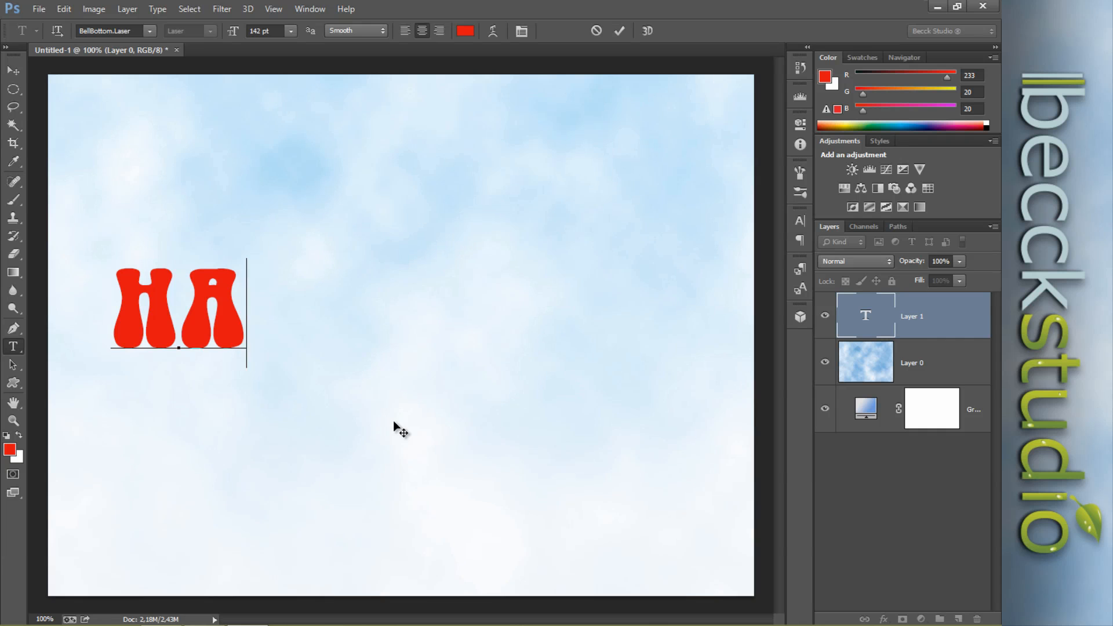
{"action": "type", "text": "PPY"}
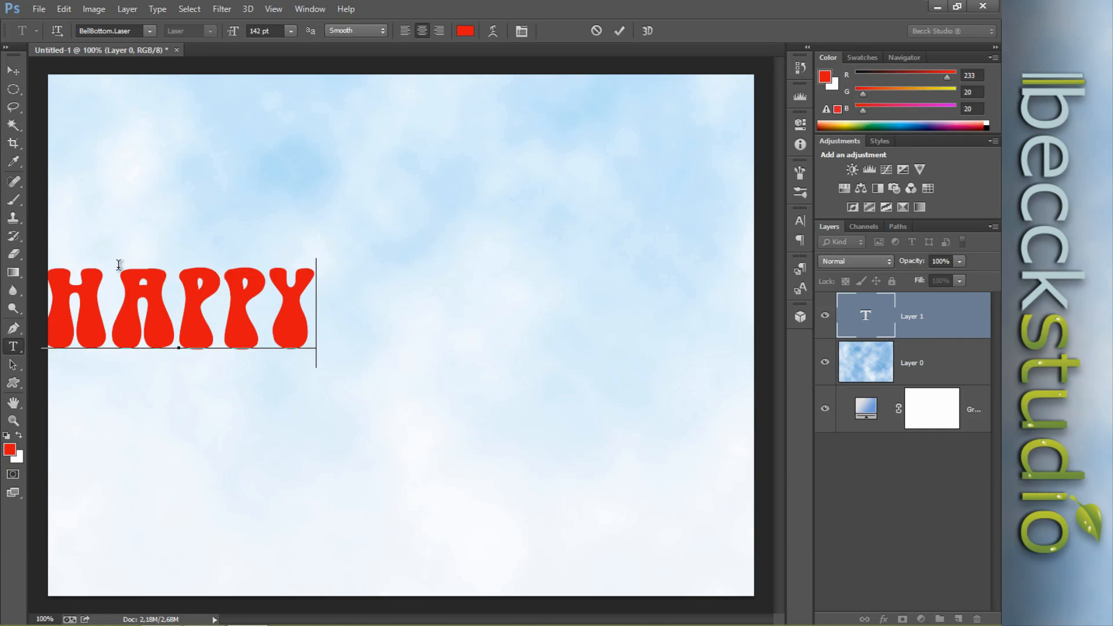
{"action": "left_click", "coordinate": [12, 71]}
{"action": "left_click_drag", "start_coordinate": [267, 321], "coordinate": [401, 335]}
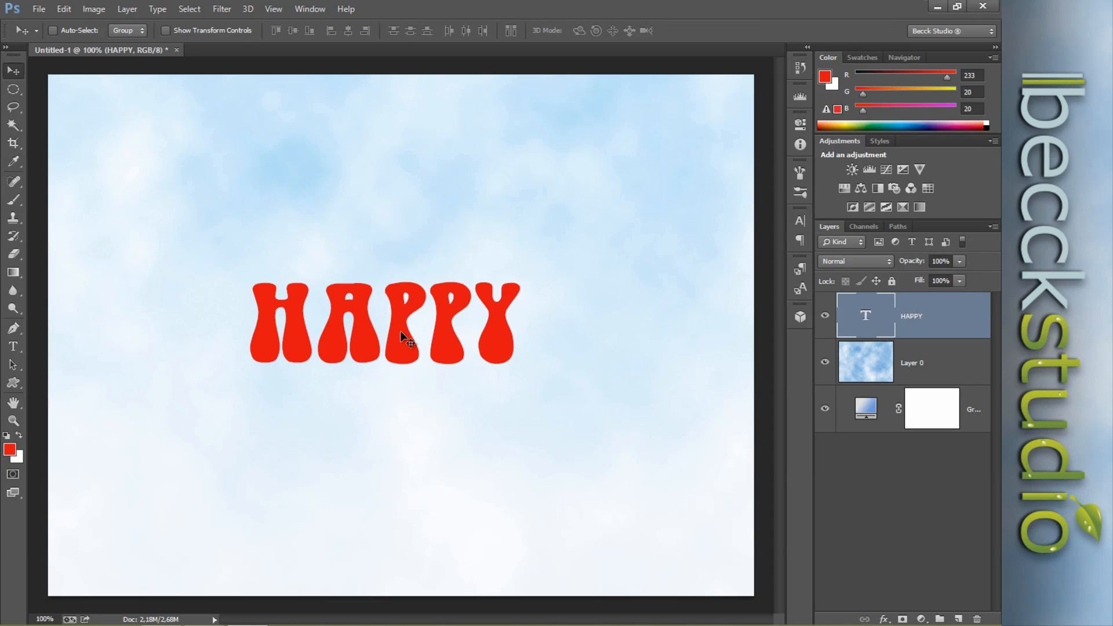
- Scale up the HAPPY text proportionally to nearly the canvas width and move it into the upper half of the canvas
{"action": "key", "text": "ctrl+t"}
{"action": "left_click_drag", "start_coordinate": [523, 381], "coordinate": [682, 483]}
{"action": "left_click_drag", "start_coordinate": [536, 353], "coordinate": [544, 351]}
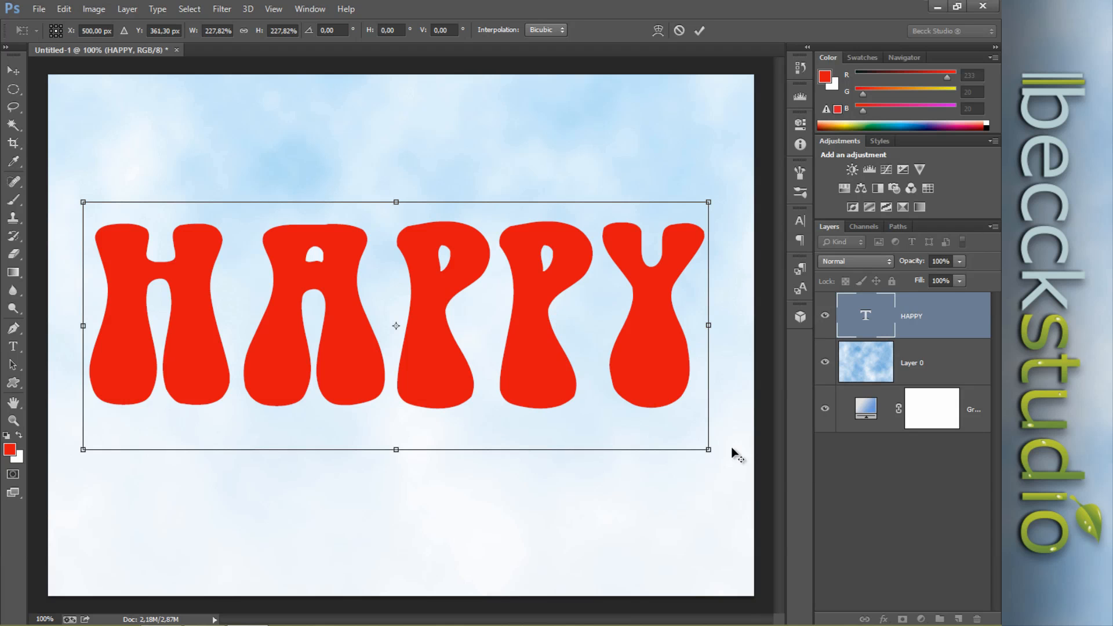
{"action": "left_click_drag", "start_coordinate": [712, 452], "coordinate": [733, 461]}
{"action": "key", "text": "Return"}
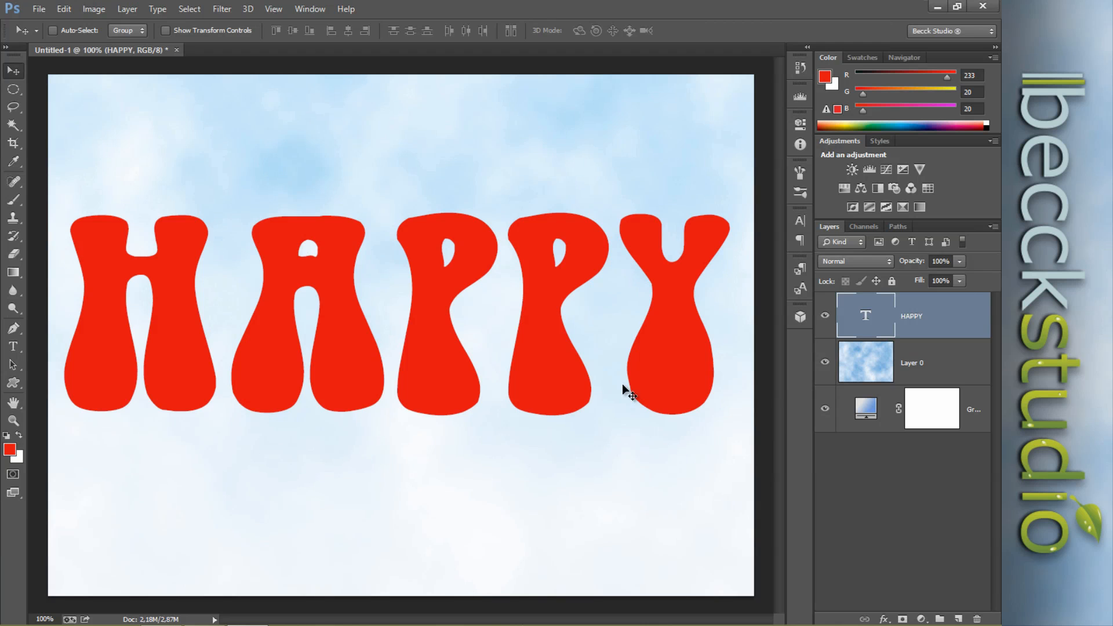
{"action": "left_click_drag", "start_coordinate": [459, 377], "coordinate": [458, 328]}
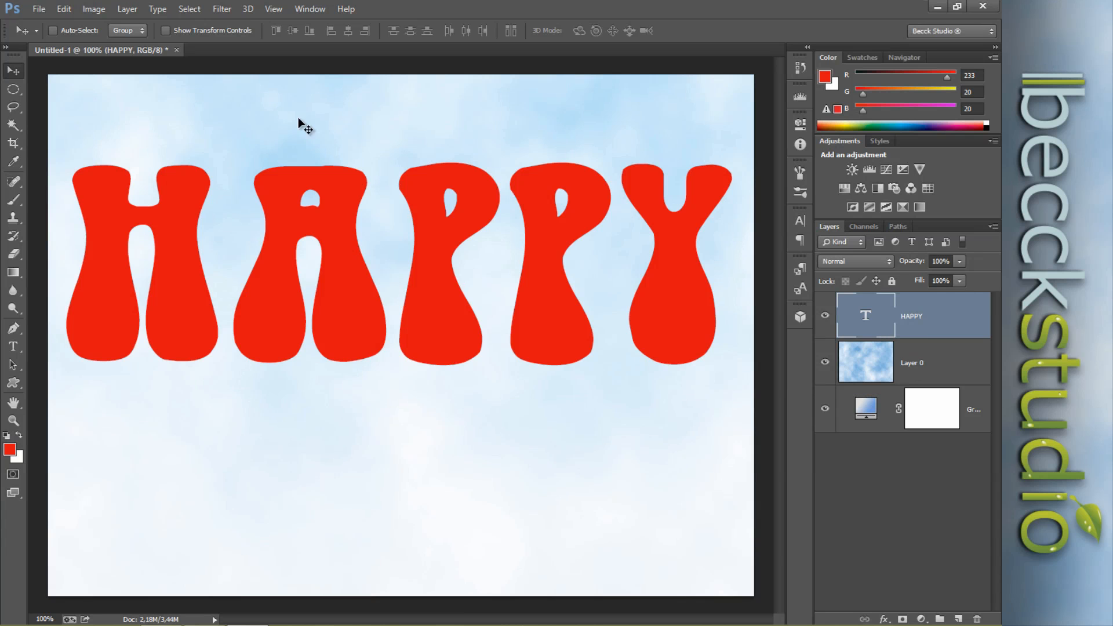
- Create a 3D extrusion from the HAPPY text layer and switch to the 3D workspace
{"action": "left_click", "coordinate": [249, 9]}
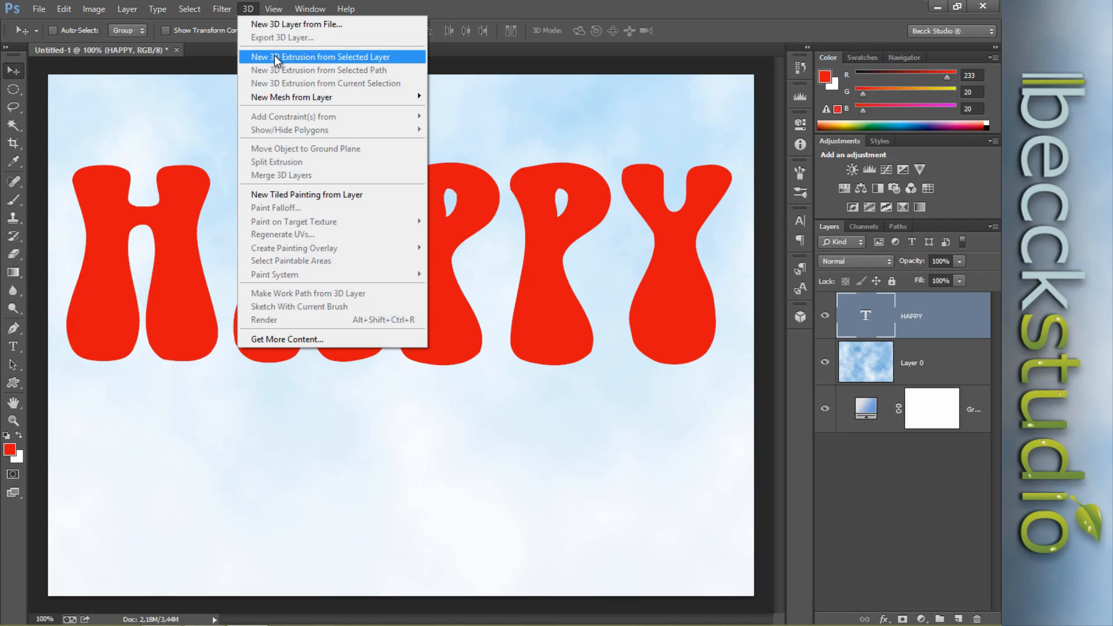
{"action": "left_click", "coordinate": [351, 56]}
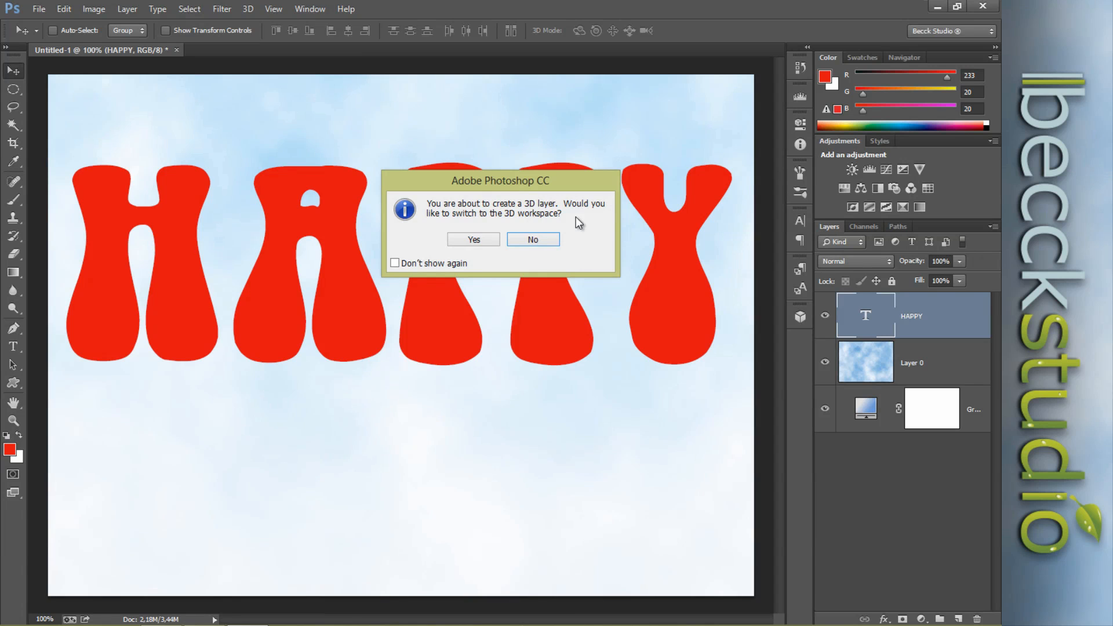
{"action": "left_click", "coordinate": [473, 240]}
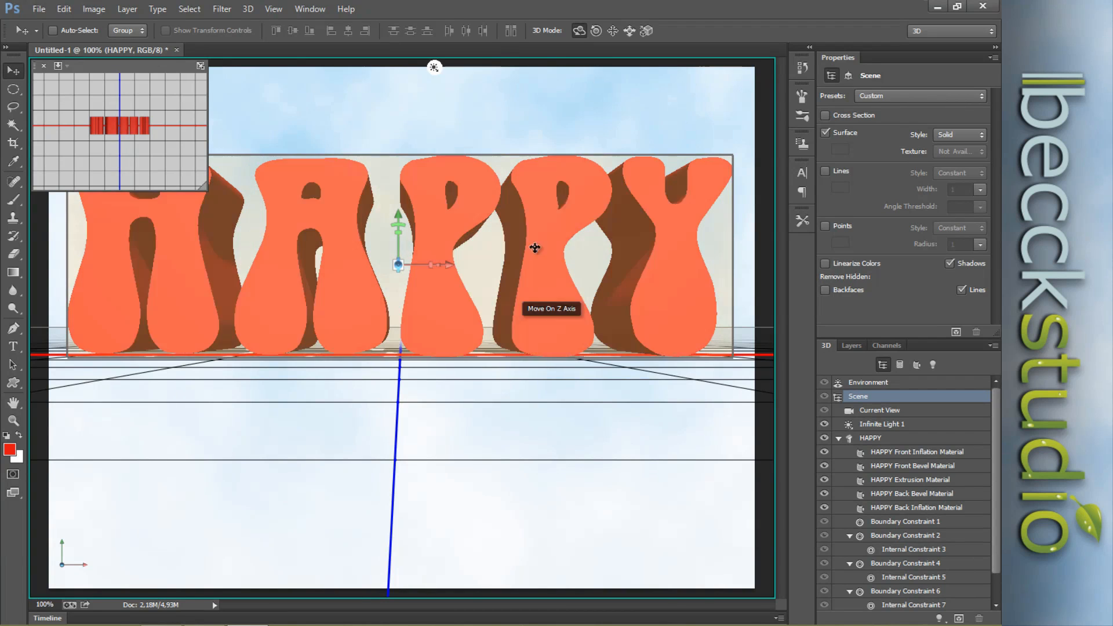
- Examine the extruded HAPPY text from several angles, along with its Scene, Environment and mesh properties
{"action": "left_click", "coordinate": [595, 91]}
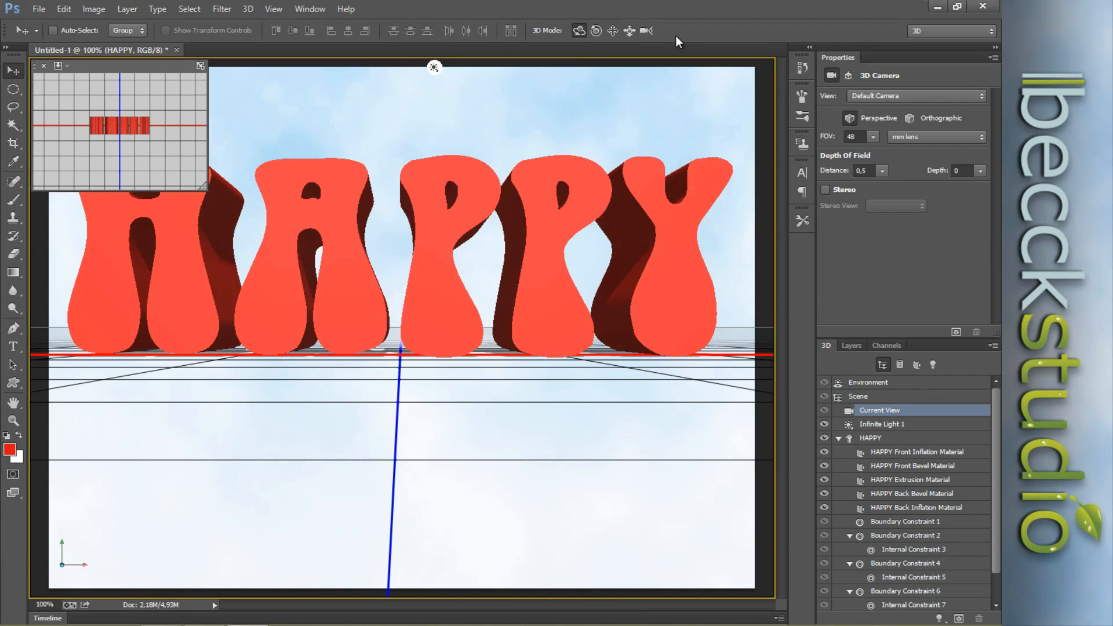
{"action": "left_click_drag", "start_coordinate": [676, 100], "coordinate": [548, 160]}
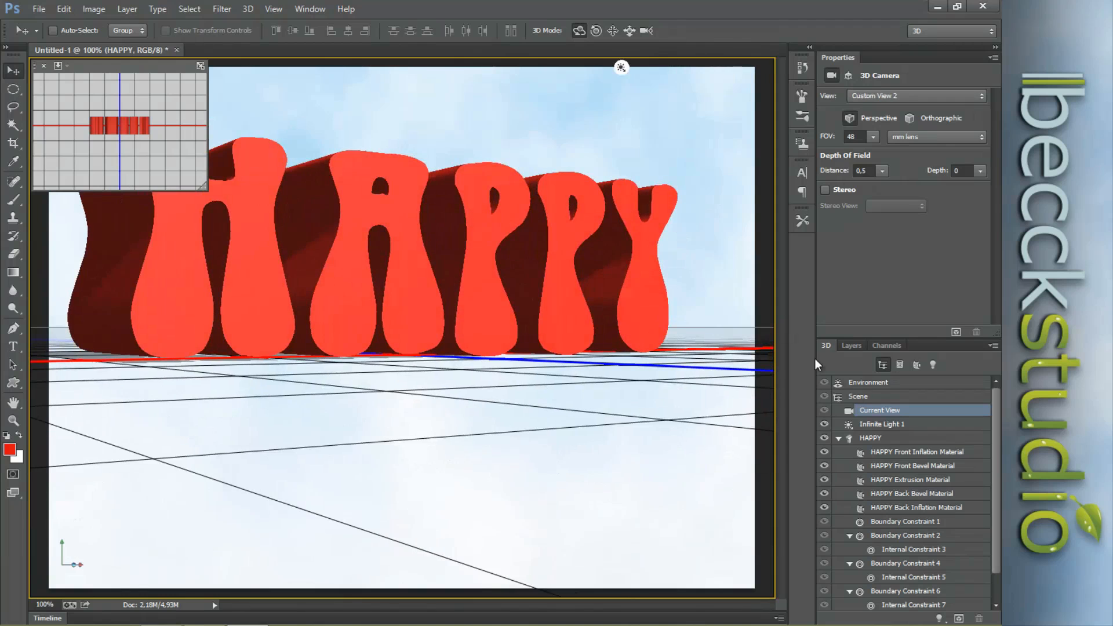
{"action": "left_click", "coordinate": [868, 395]}
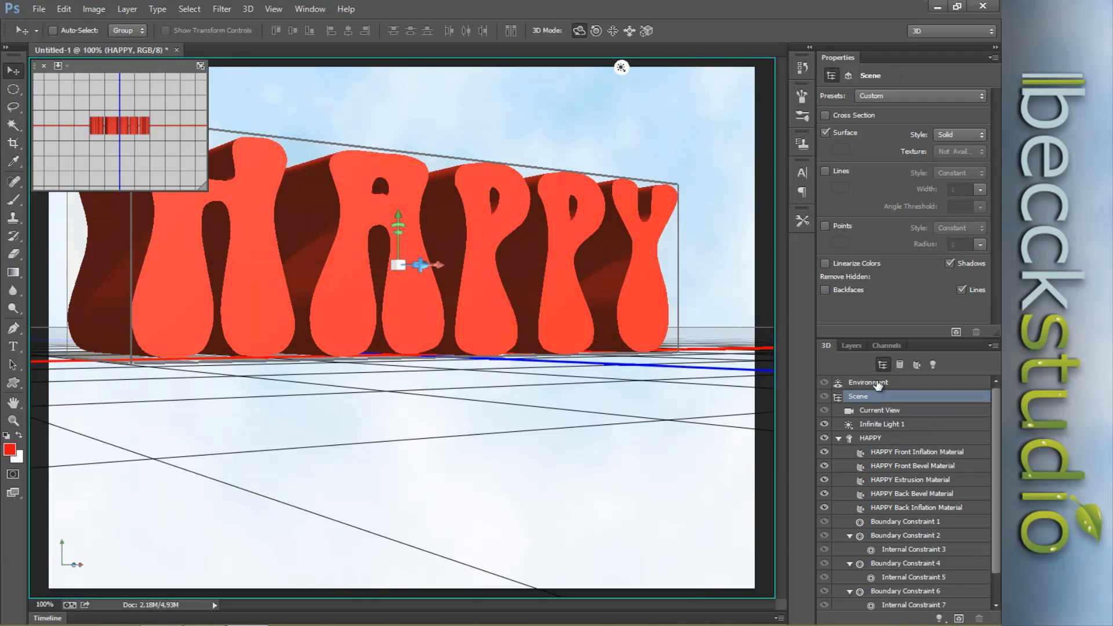
{"action": "left_click", "coordinate": [877, 382]}
{"action": "left_click_drag", "start_coordinate": [662, 119], "coordinate": [714, 192]}
{"action": "left_click", "coordinate": [859, 397]}
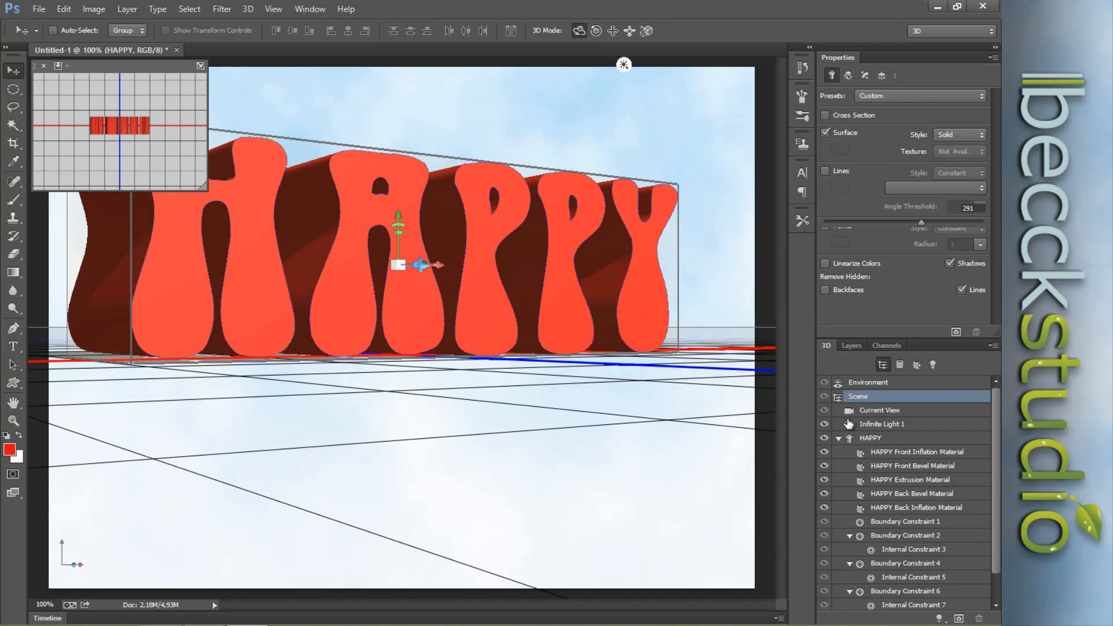
{"action": "left_click", "coordinate": [878, 439]}
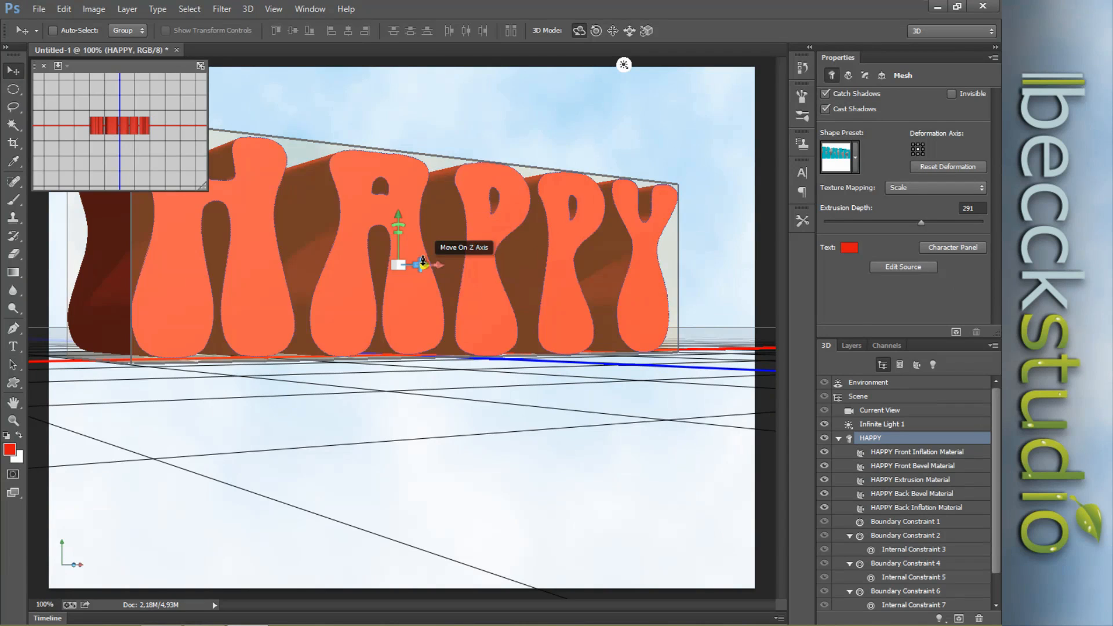
{"action": "left_click", "coordinate": [318, 87]}
{"action": "left_click_drag", "start_coordinate": [318, 87], "coordinate": [683, 218]}
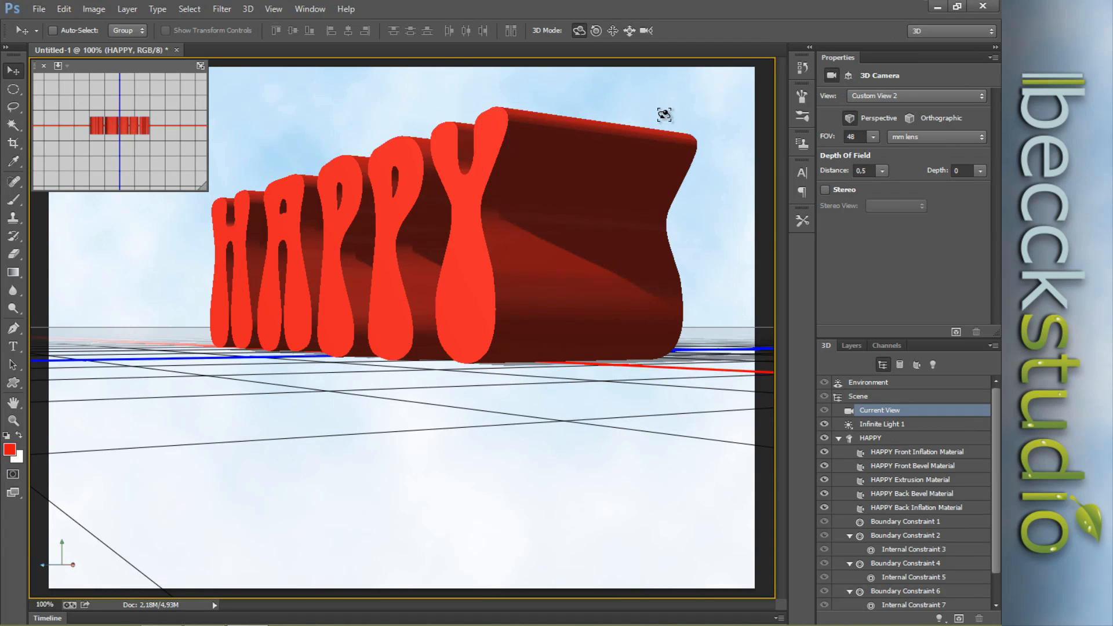
- Set the extrusion depth of the HAPPY mesh to 1
{"action": "left_click", "coordinate": [555, 212]}
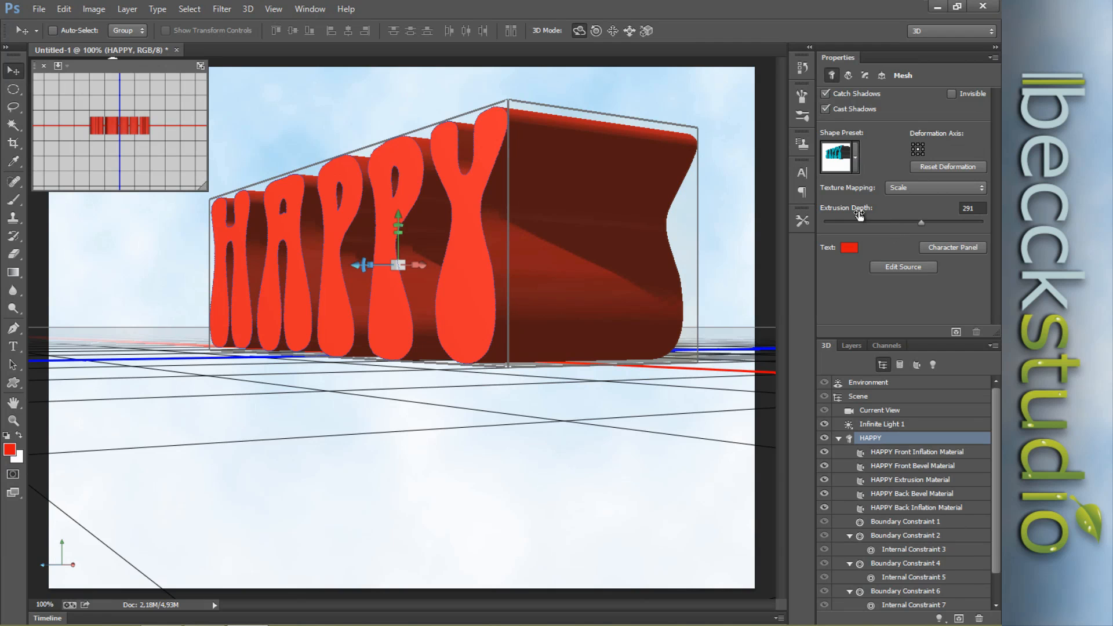
{"action": "mouse_move", "coordinate": [920, 222]}
{"action": "left_mouse_down"}
{"action": "mouse_move", "coordinate": [889, 225]}
{"action": "mouse_move", "coordinate": [912, 223]}
{"action": "left_mouse_up"}
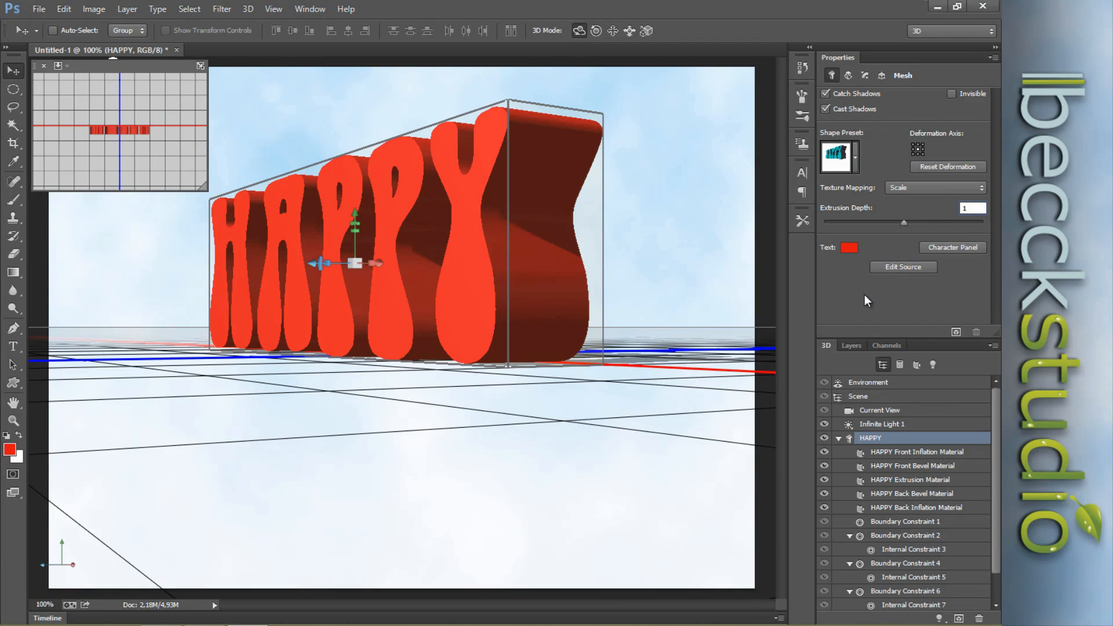
{"action": "left_click", "coordinate": [891, 439]}
{"action": "key", "text": "Return"}
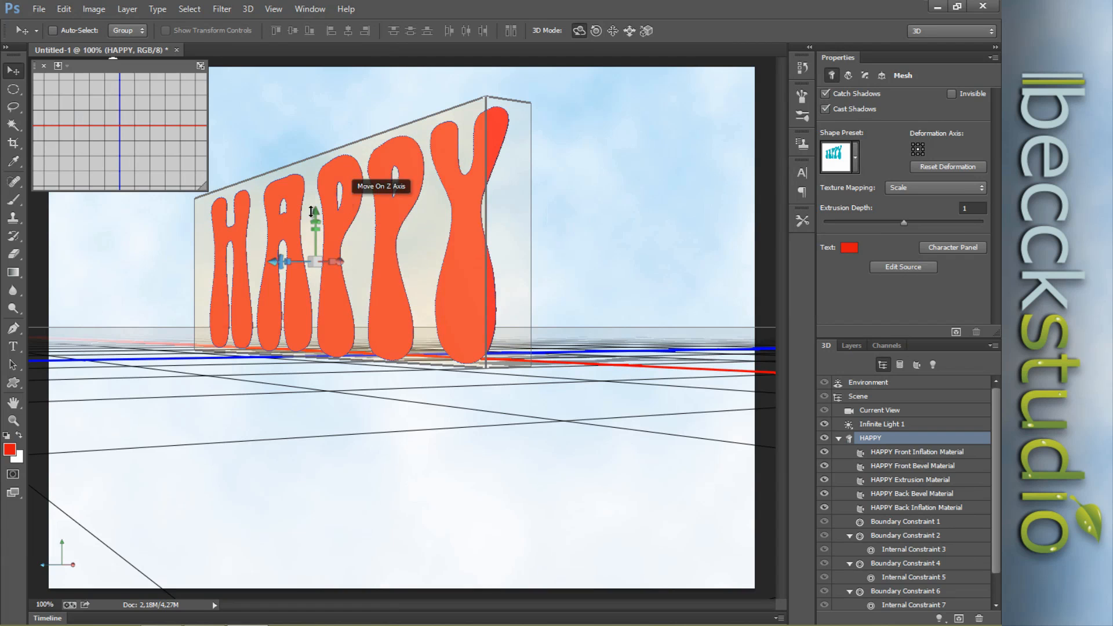
- Set the HAPPY Front Inflation Material to 40% shine, 20% reflection and 5% roughness
{"action": "left_click", "coordinate": [920, 457]}
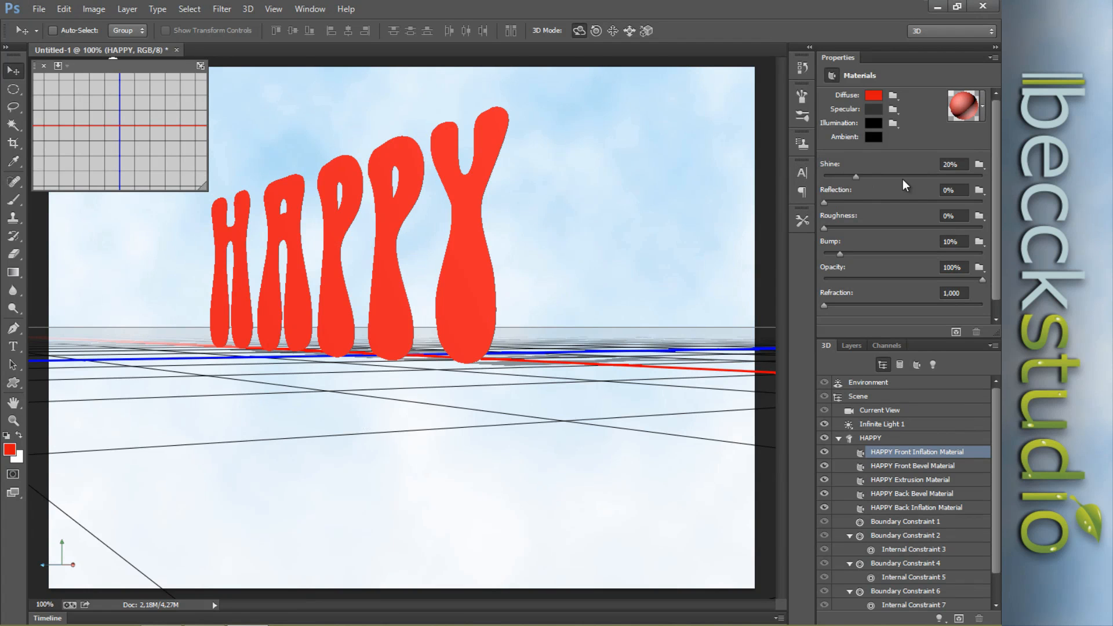
{"action": "left_click_drag", "start_coordinate": [857, 176], "coordinate": [875, 176]}
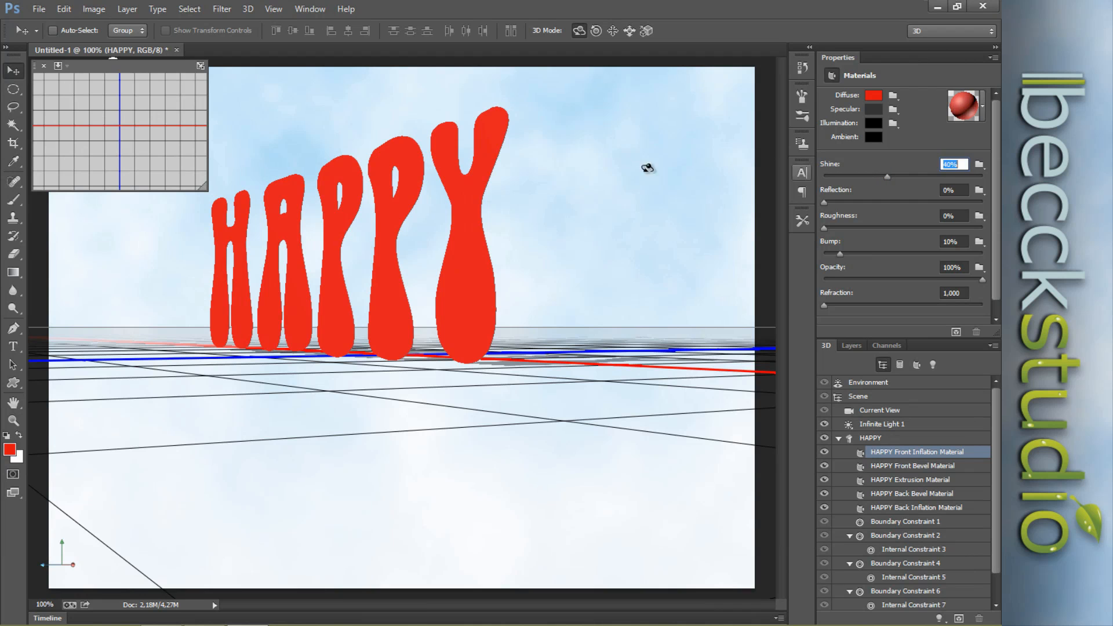
{"action": "left_click_drag", "start_coordinate": [825, 203], "coordinate": [842, 203]}
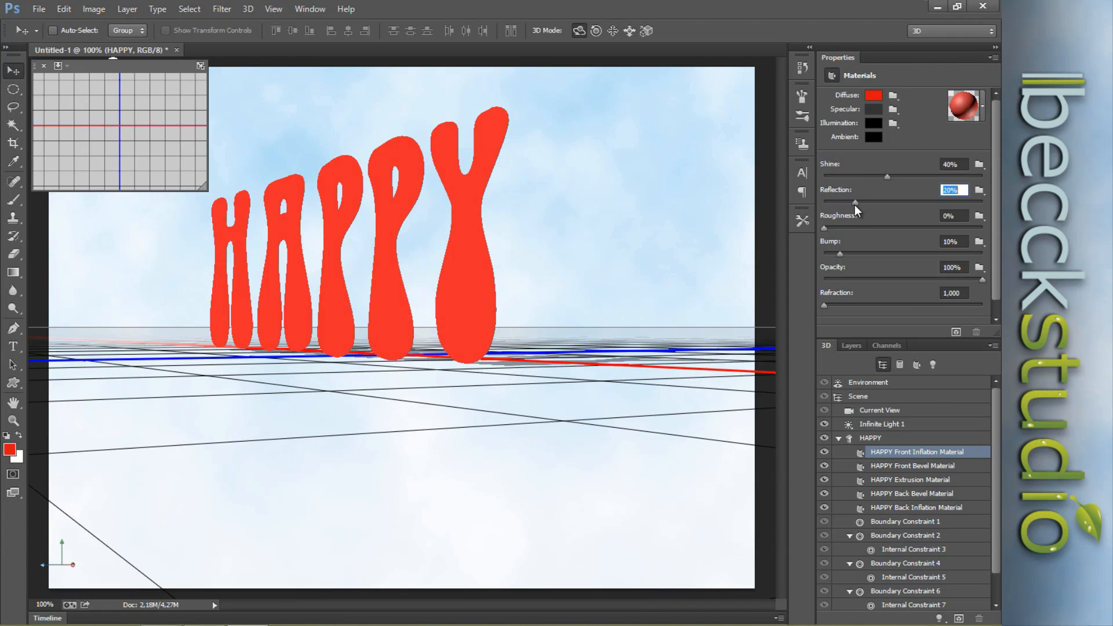
{"action": "left_click_drag", "start_coordinate": [825, 230], "coordinate": [835, 229]}
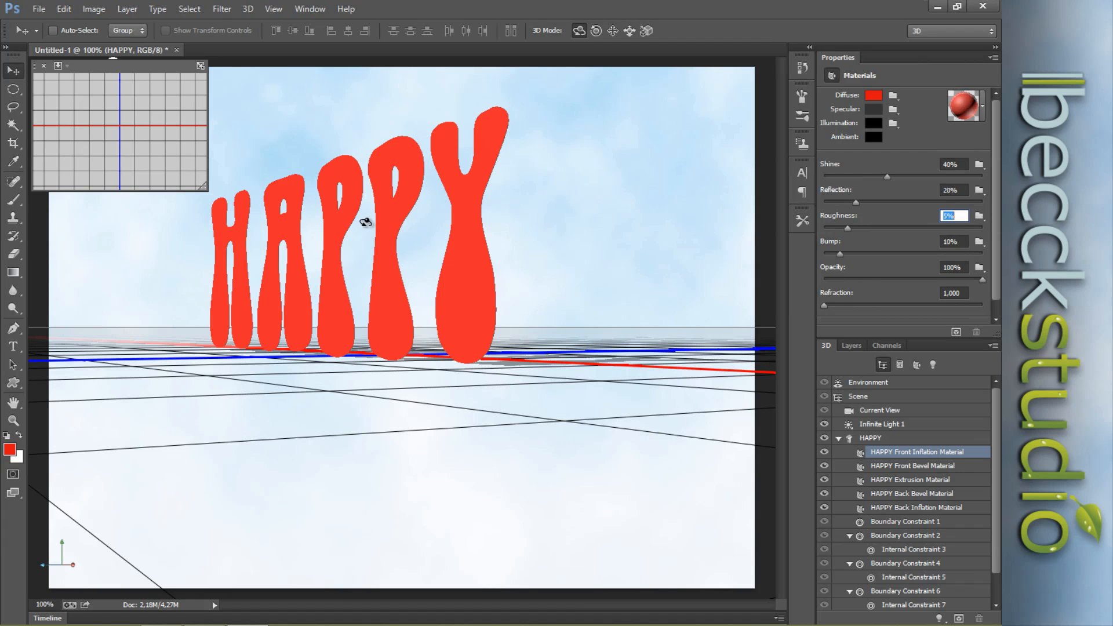
- Inflate both the front and back caps of the HAPPY mesh with a 90° angle and 19% strength
{"action": "left_click", "coordinate": [396, 222]}
{"action": "left_click_drag", "start_coordinate": [466, 210], "coordinate": [334, 215]}
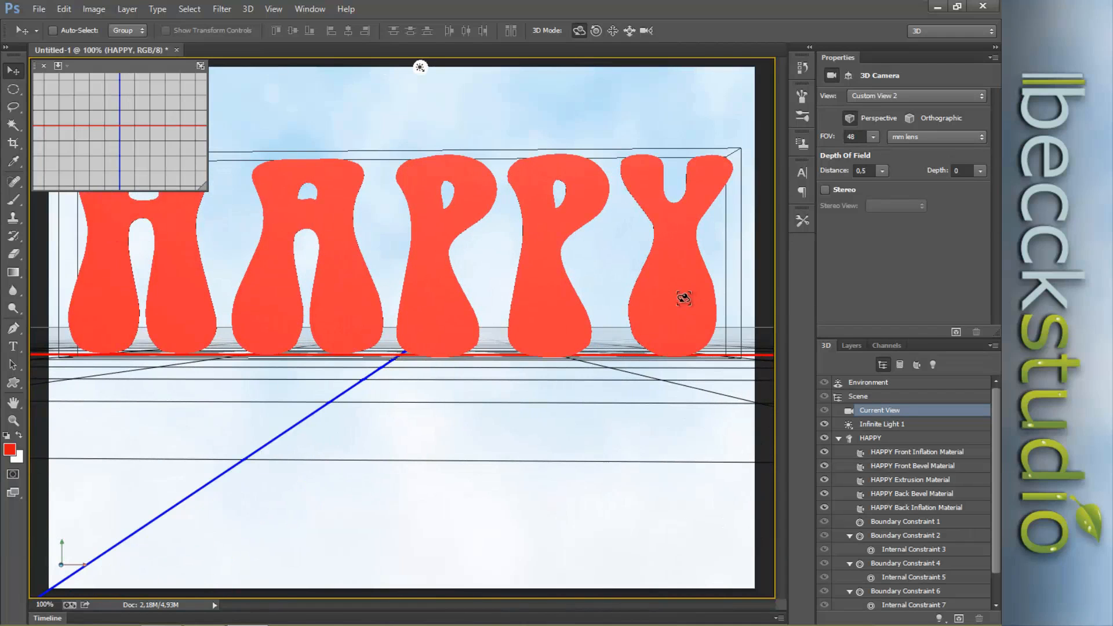
{"action": "left_click", "coordinate": [875, 440]}
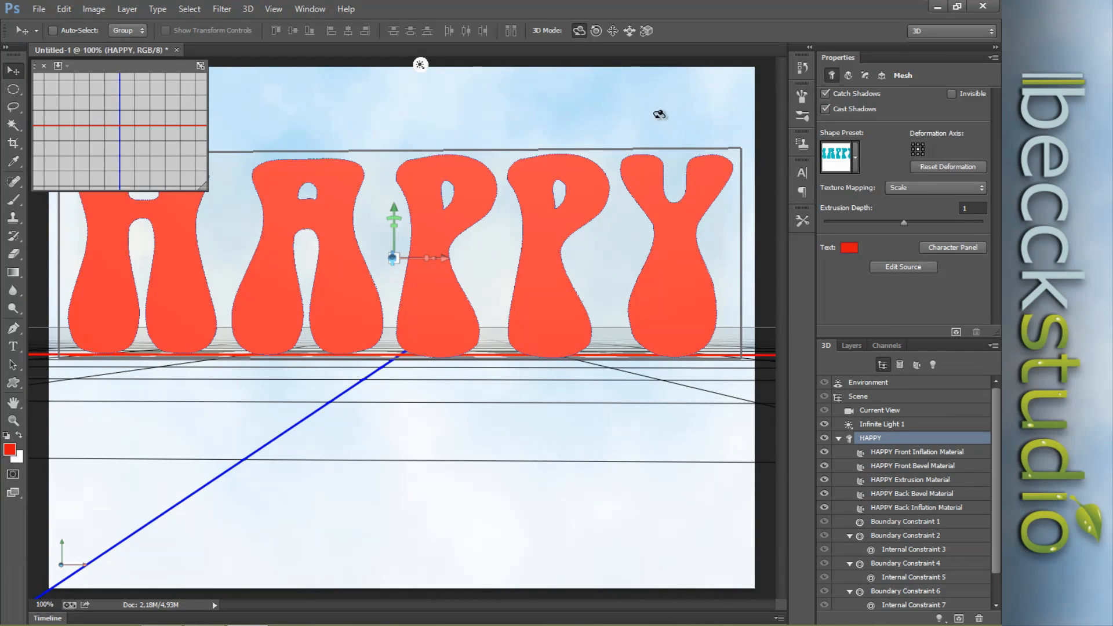
{"action": "left_click_drag", "start_coordinate": [641, 157], "coordinate": [655, 186]}
{"action": "left_click_drag", "start_coordinate": [651, 106], "coordinate": [369, 183]}
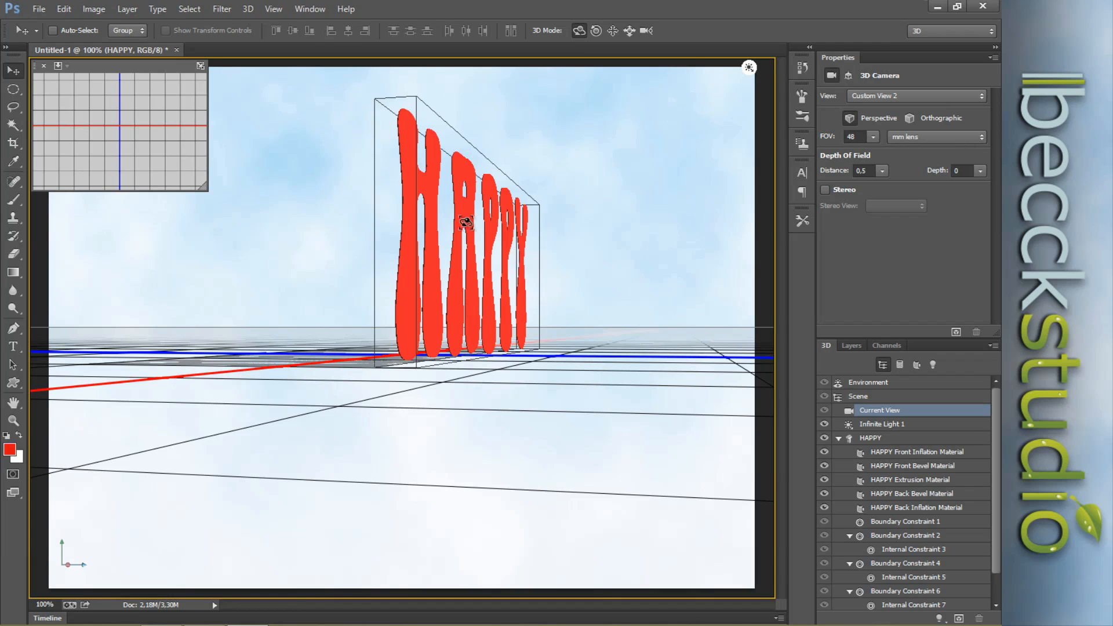
{"action": "left_click", "coordinate": [871, 439]}
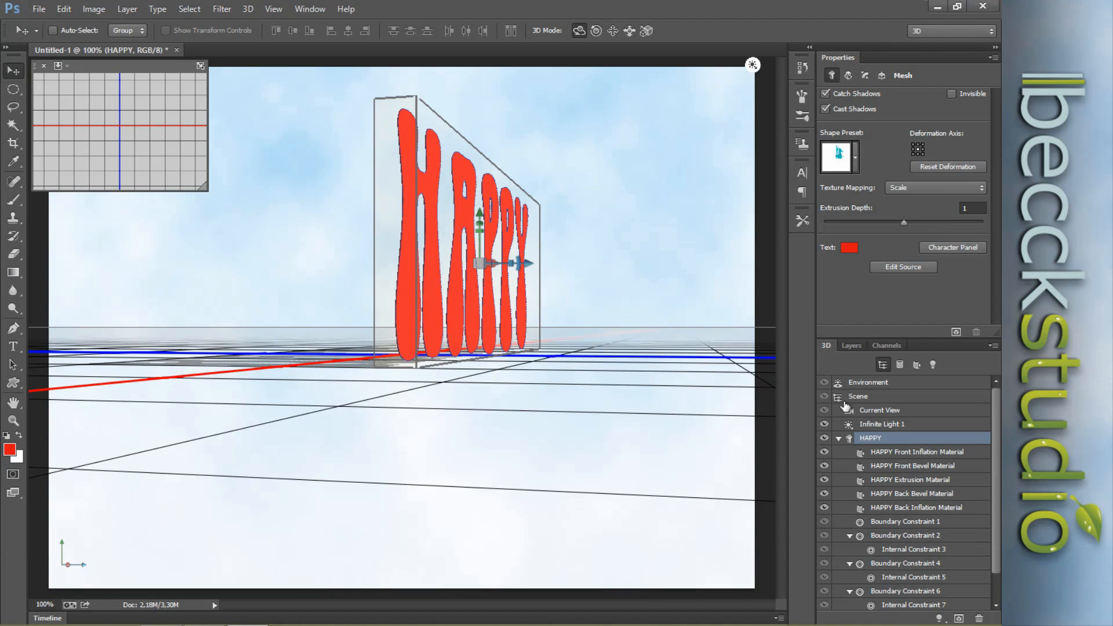
{"action": "mouse_move", "coordinate": [993, 430]}
{"action": "left_mouse_down"}
{"action": "mouse_move", "coordinate": [995, 482]}
{"action": "mouse_move", "coordinate": [998, 447]}
{"action": "left_mouse_up"}
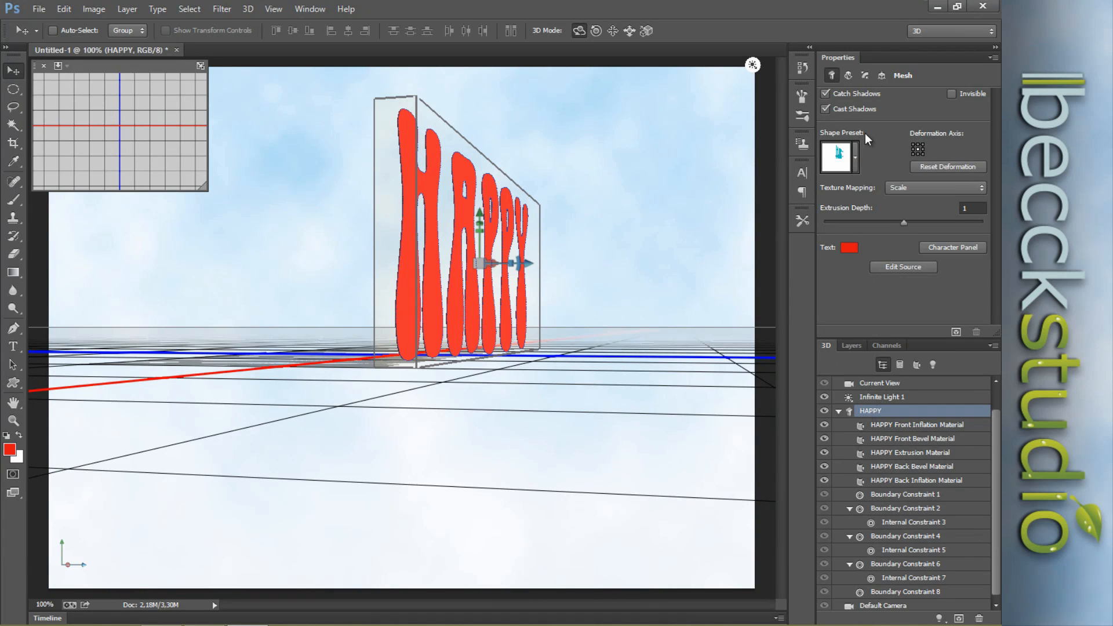
{"action": "left_click", "coordinate": [865, 75]}
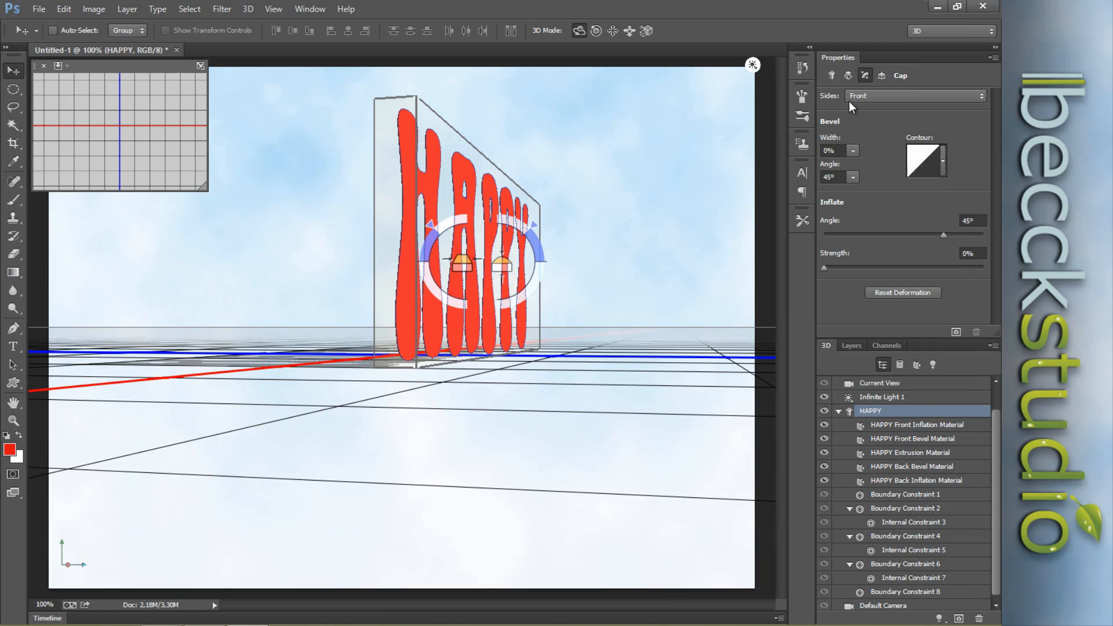
{"action": "left_click", "coordinate": [913, 98]}
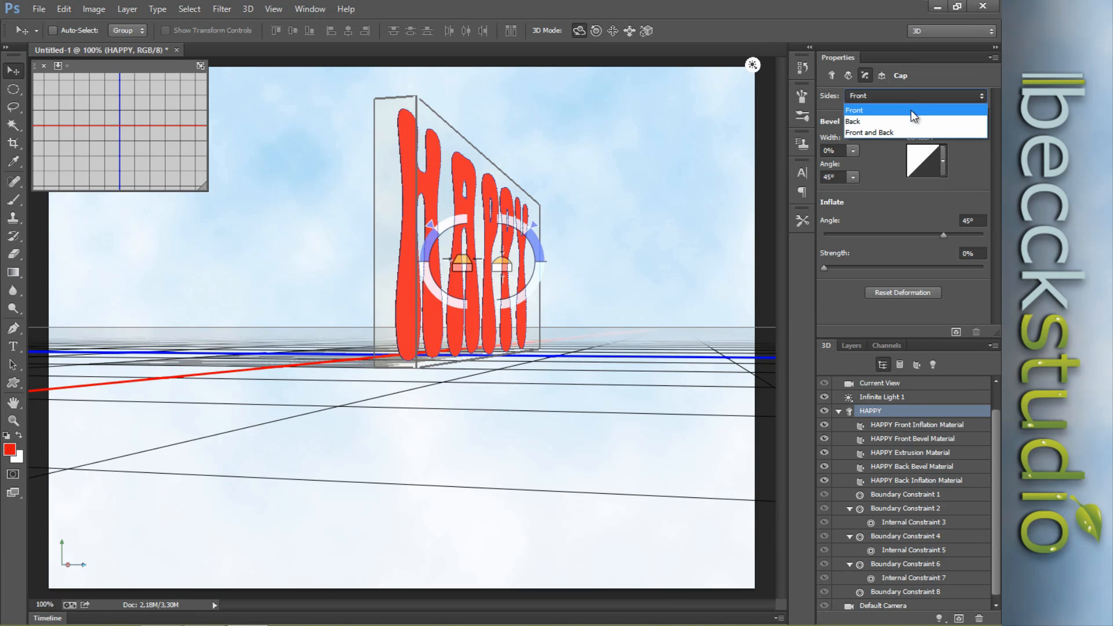
{"action": "left_click", "coordinate": [899, 130]}
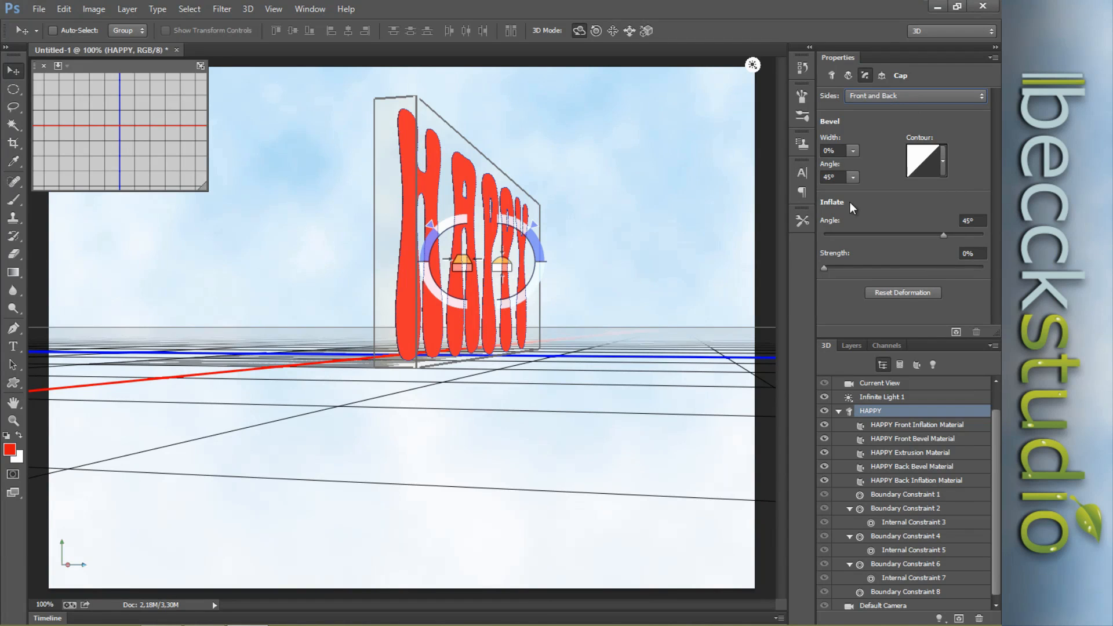
{"action": "left_click_drag", "start_coordinate": [944, 235], "coordinate": [994, 234]}
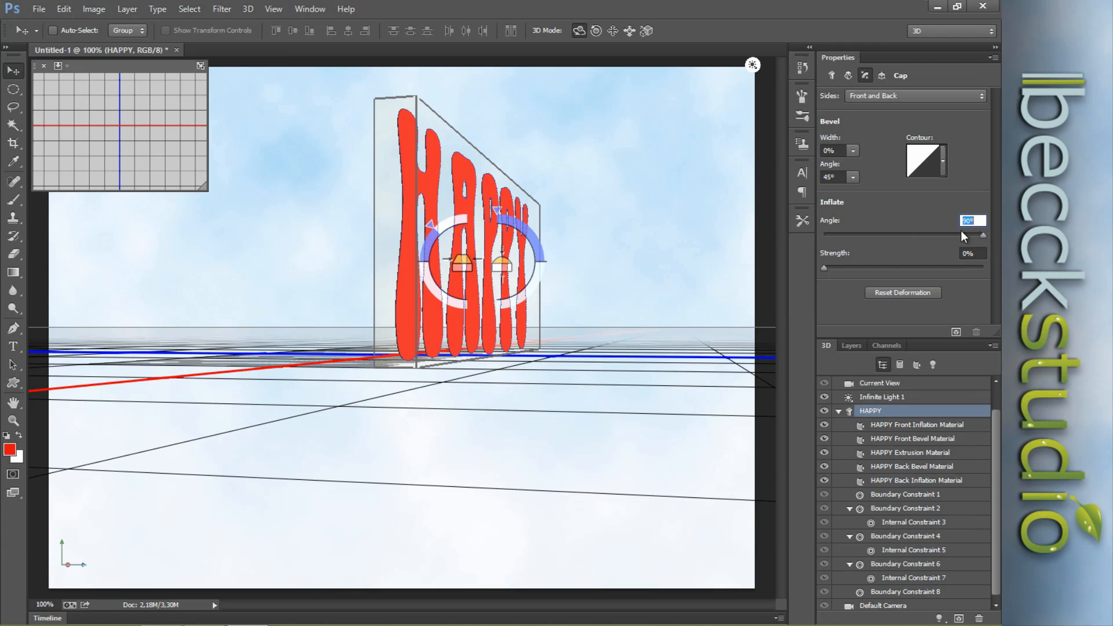
{"action": "left_click_drag", "start_coordinate": [826, 269], "coordinate": [854, 271]}
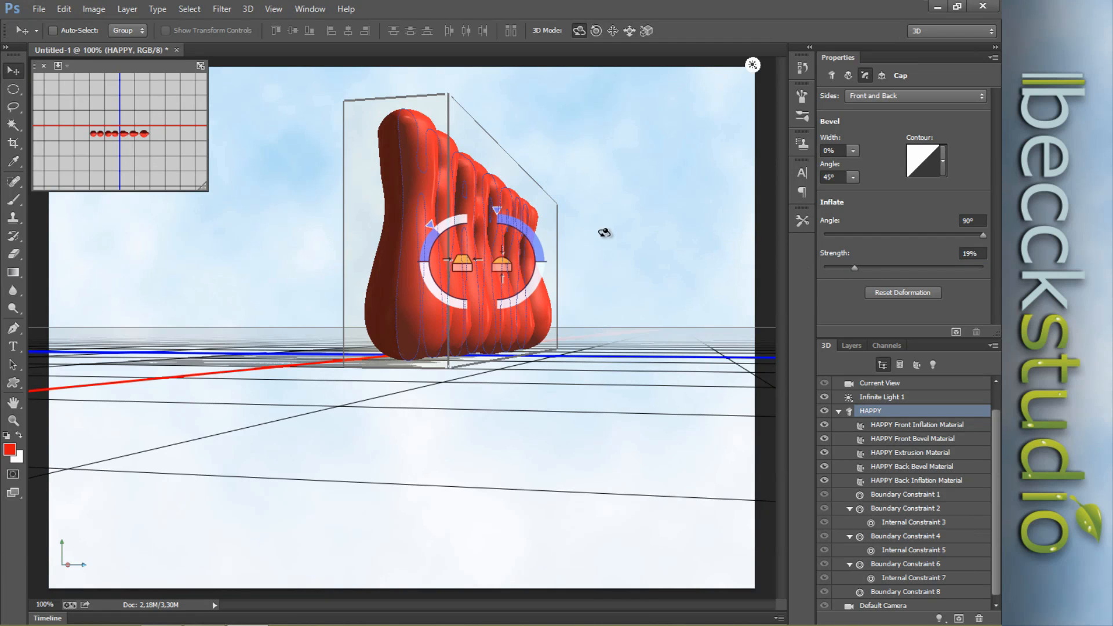
- Orbit the camera around the inflated HAPPY text and bring it to a straight front view
{"action": "left_click", "coordinate": [603, 146]}
{"action": "left_click_drag", "start_coordinate": [613, 141], "coordinate": [257, 153]}
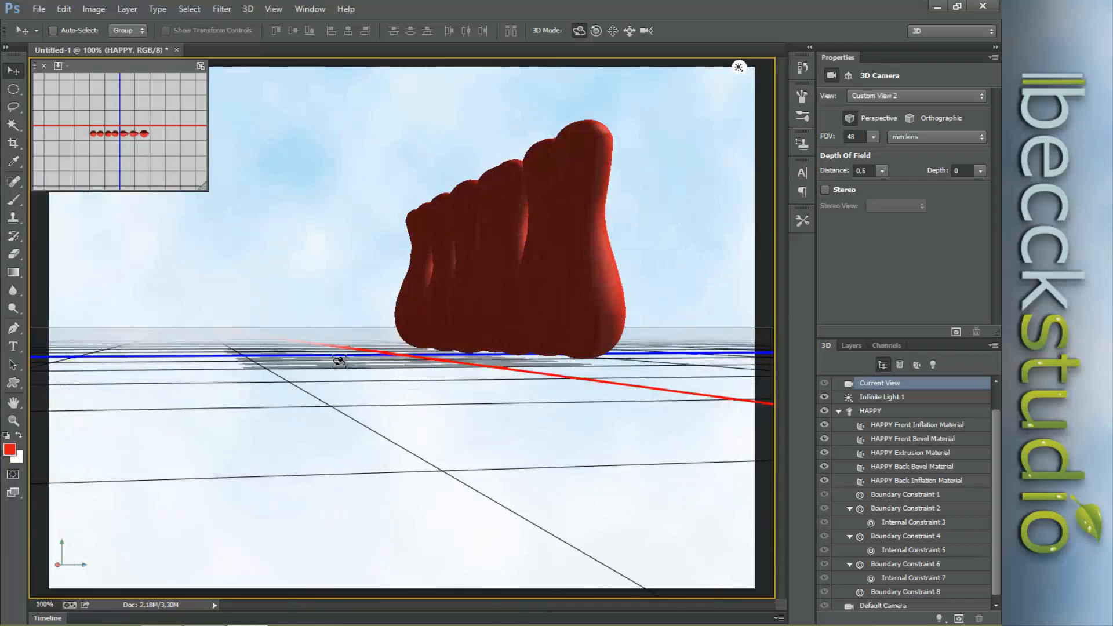
{"action": "left_click_drag", "start_coordinate": [358, 345], "coordinate": [753, 123]}
{"action": "left_click_drag", "start_coordinate": [413, 100], "coordinate": [375, 106]}
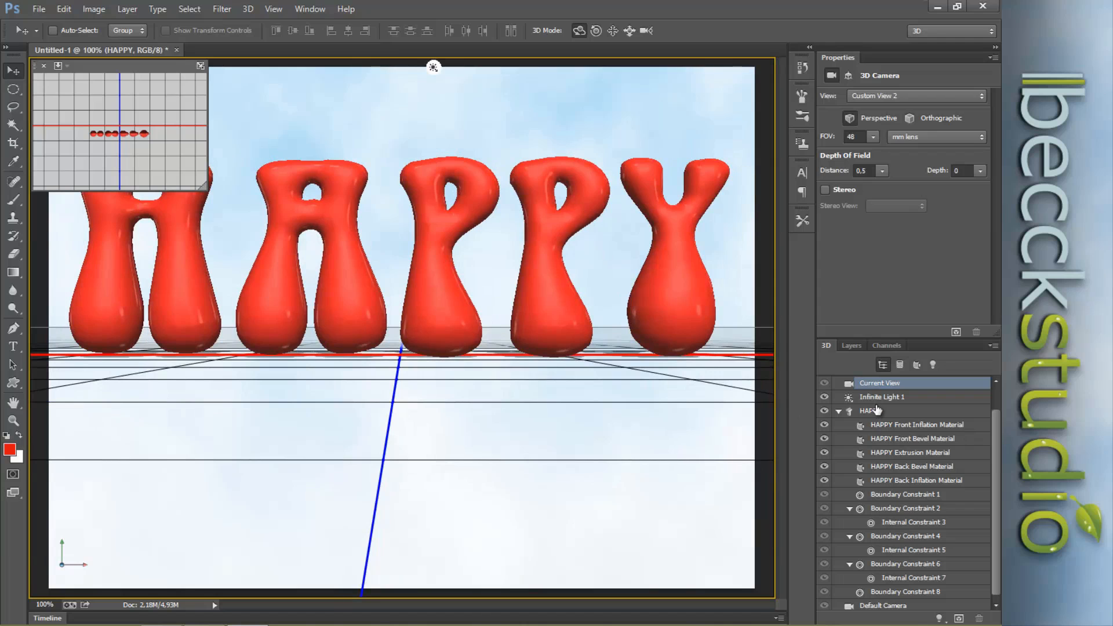
- Set the environment's ground plane shadow opacity to 0%
{"action": "left_click_drag", "start_coordinate": [996, 423], "coordinate": [997, 402]}
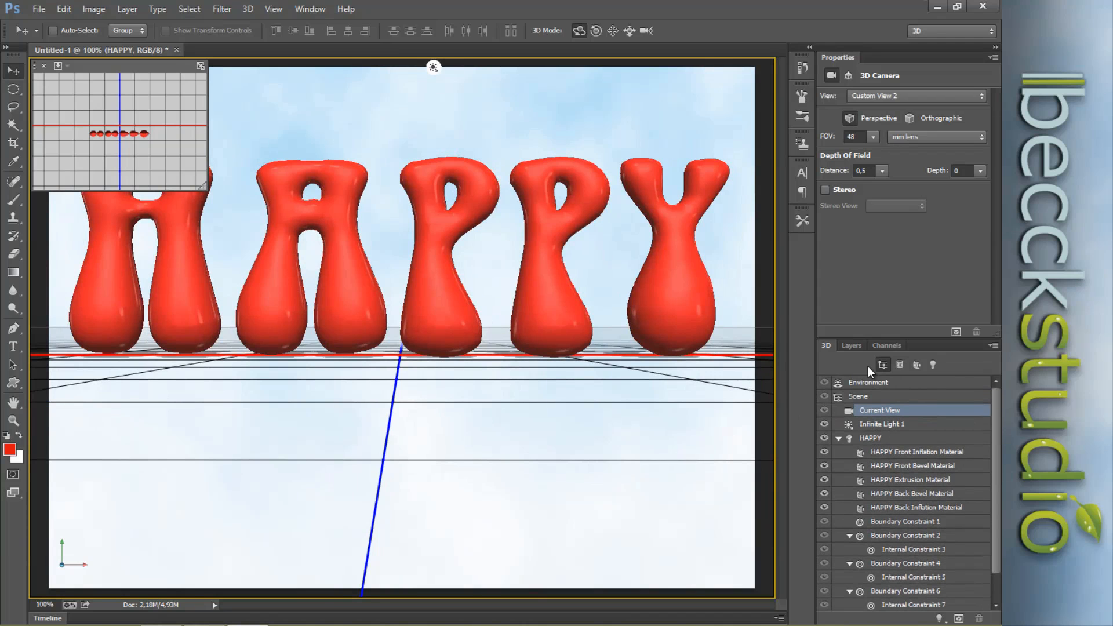
{"action": "left_click", "coordinate": [864, 382]}
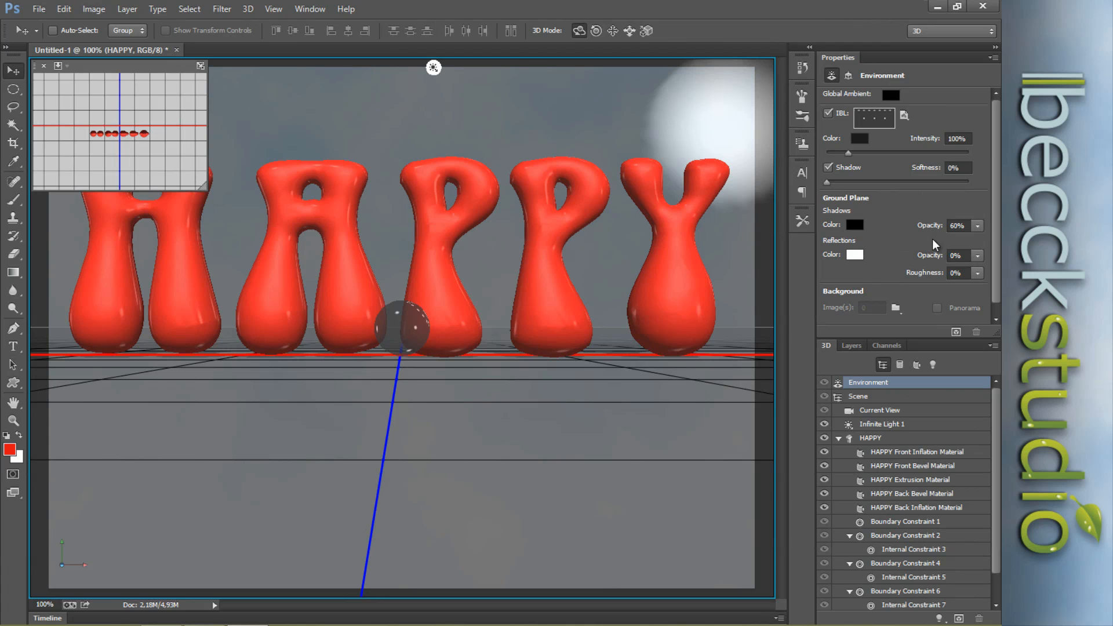
{"action": "left_click_drag", "start_coordinate": [935, 232], "coordinate": [775, 227]}
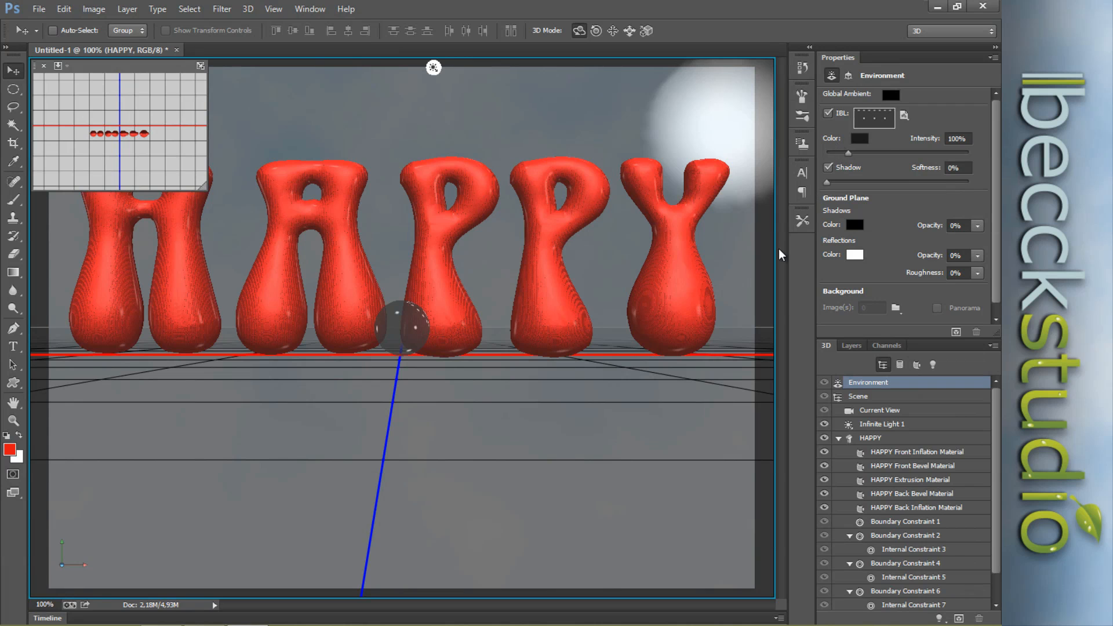
- Keep the environment's image-based light enabled and rotate it until its bright spot moves out of the canvas, shifting the highlights on the letters
{"action": "left_click", "coordinate": [826, 110]}
{"action": "left_click", "coordinate": [826, 111]}
{"action": "left_click_drag", "start_coordinate": [691, 120], "coordinate": [542, 49]}
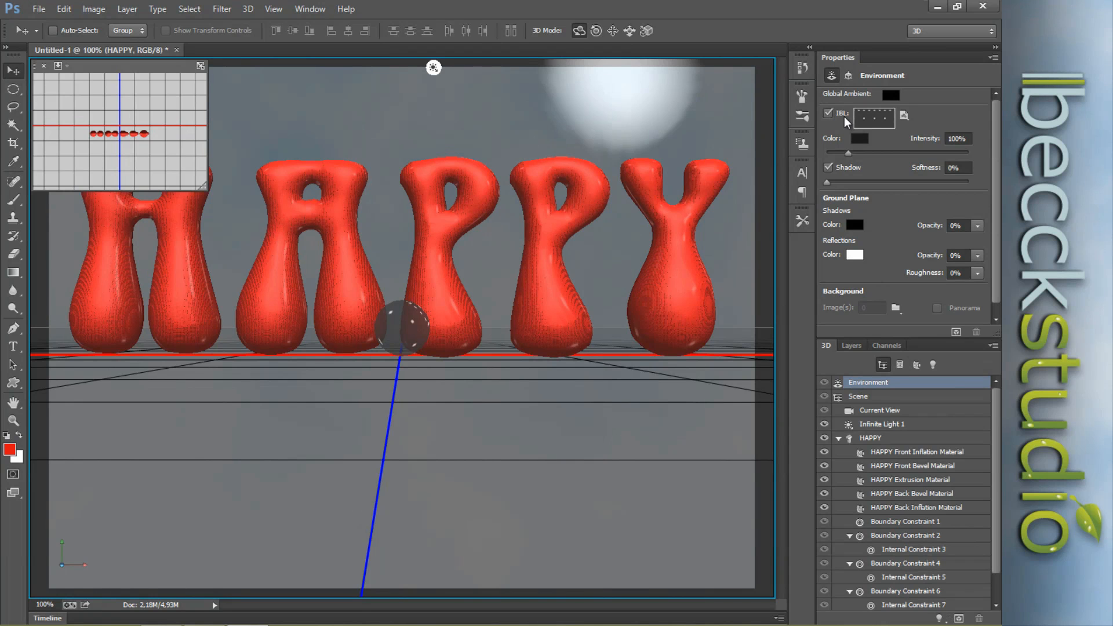
{"action": "left_click_drag", "start_coordinate": [600, 118], "coordinate": [494, 157]}
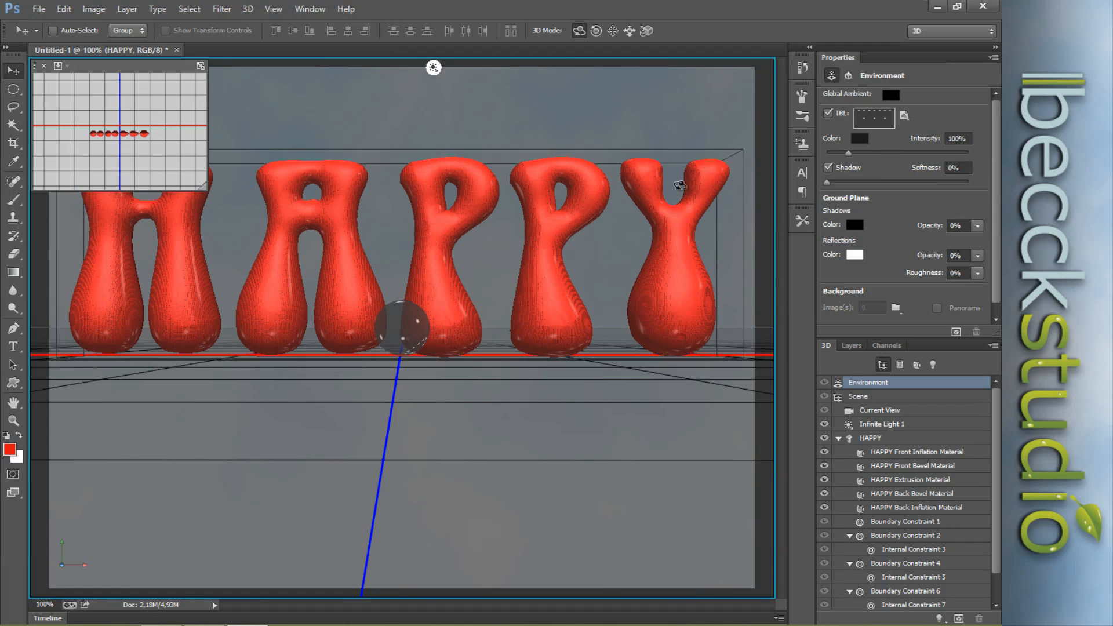
{"action": "left_click", "coordinate": [886, 453]}
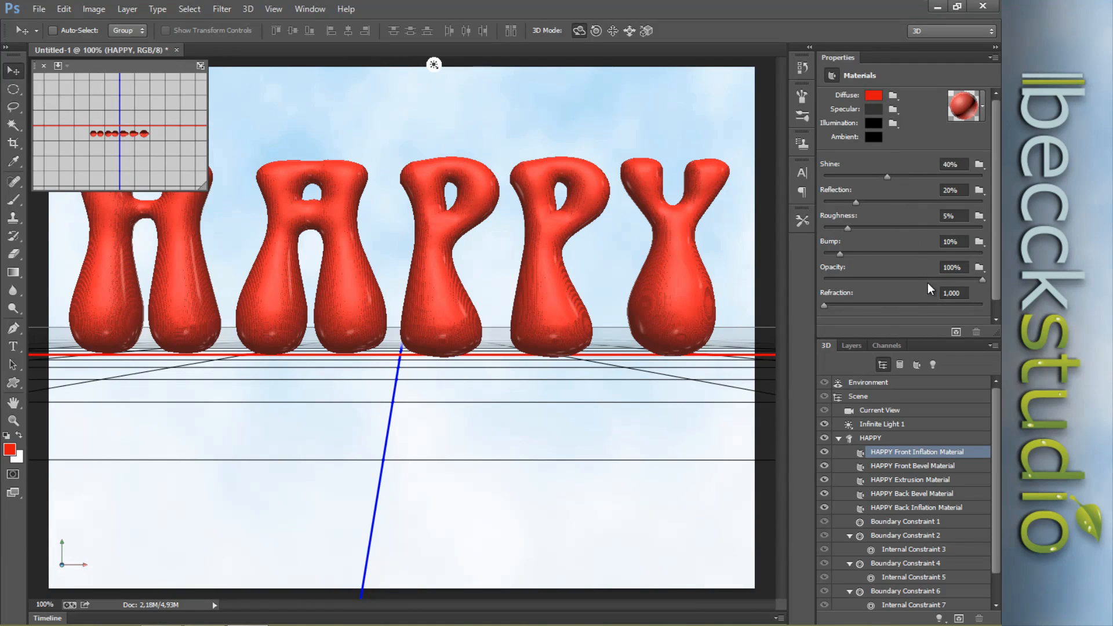
{"action": "left_click", "coordinate": [874, 383]}
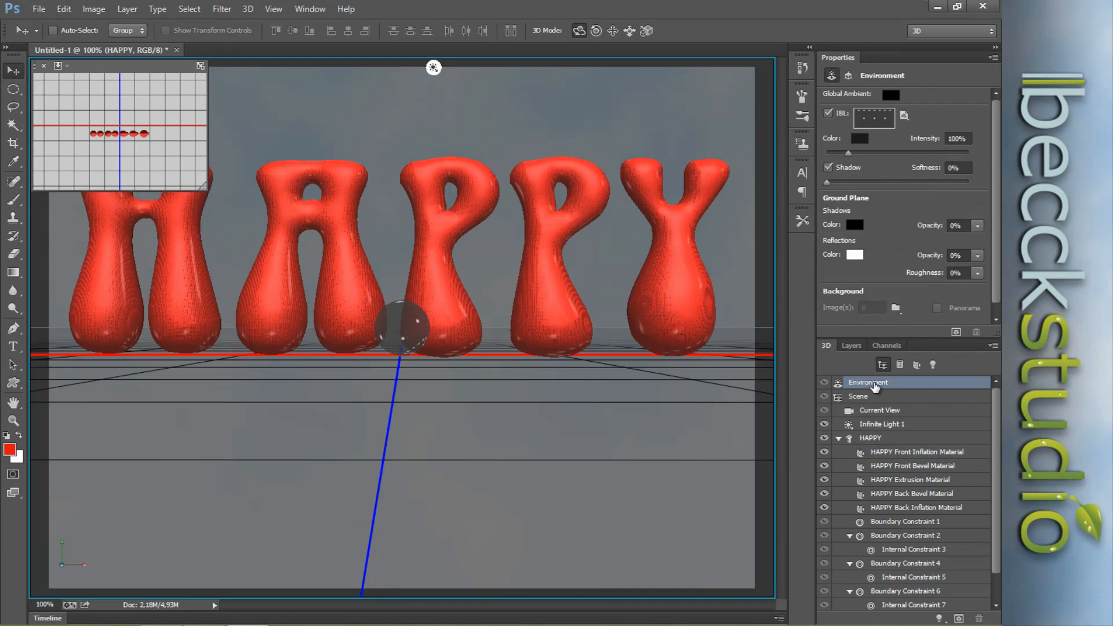
- Create a new 1015 × 750 pixel RGB texture with a white background for the environment's image-based light
{"action": "left_click", "coordinate": [907, 118]}
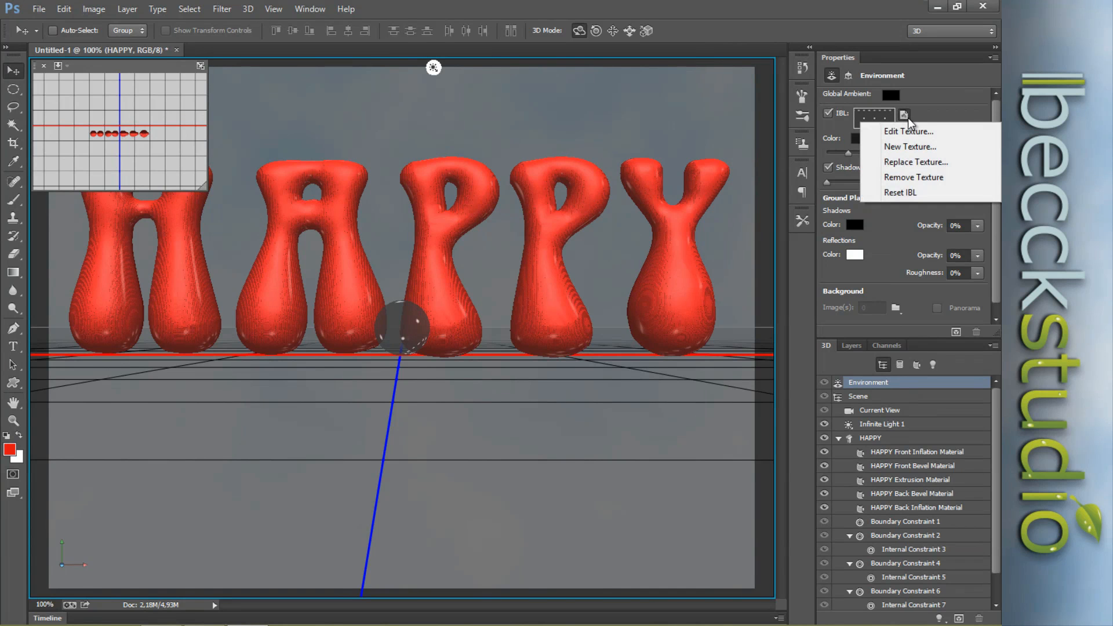
{"action": "left_click", "coordinate": [911, 151]}
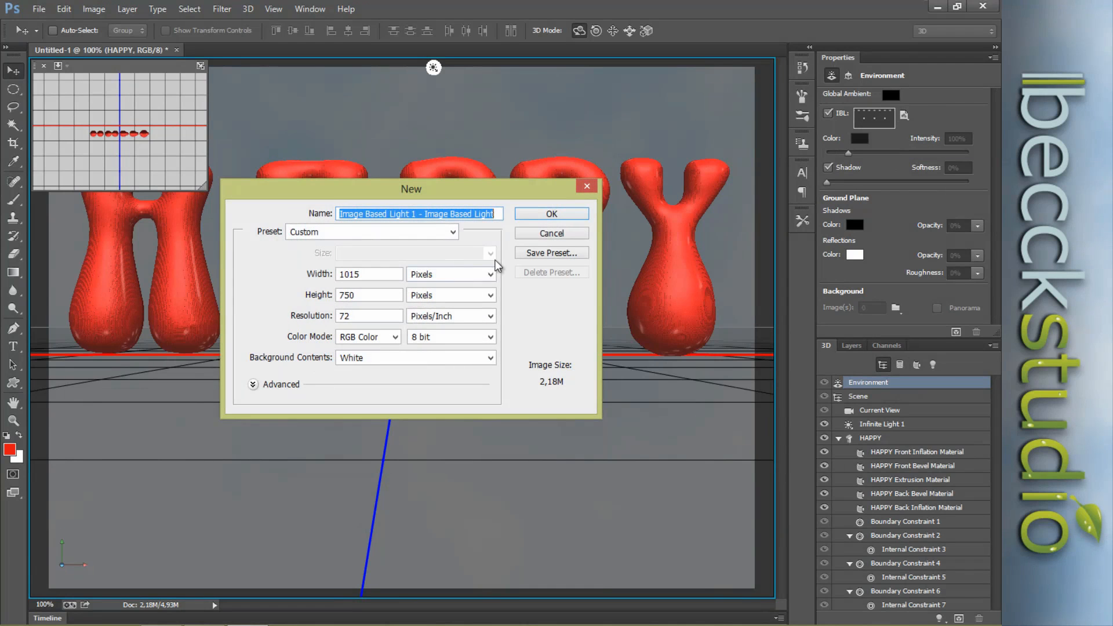
{"action": "left_click_drag", "start_coordinate": [497, 195], "coordinate": [572, 122]}
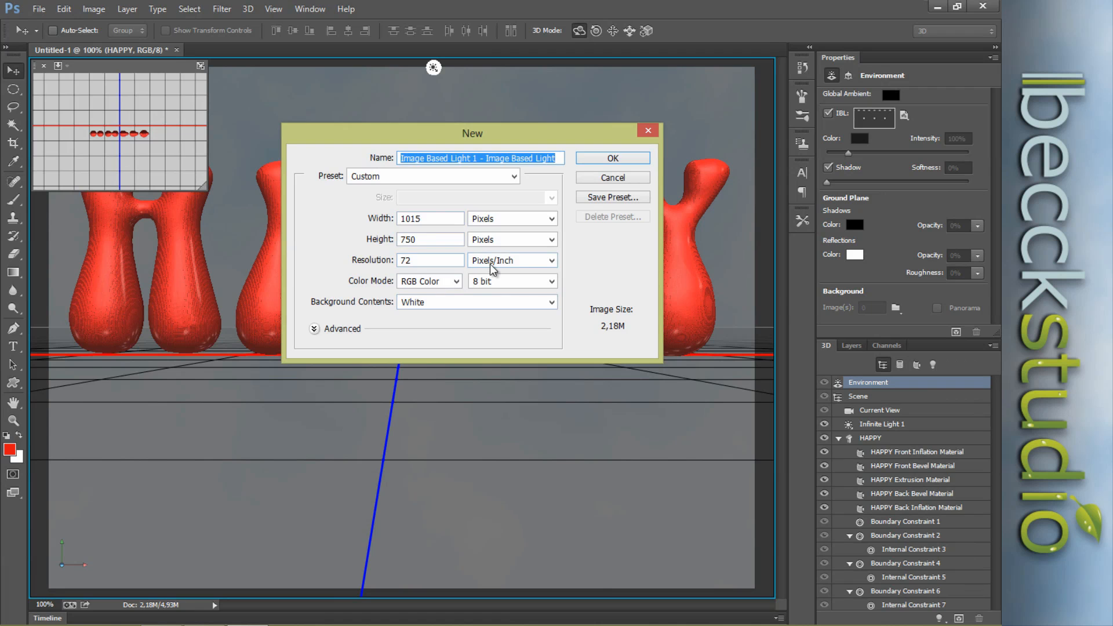
{"action": "left_click", "coordinate": [613, 158]}
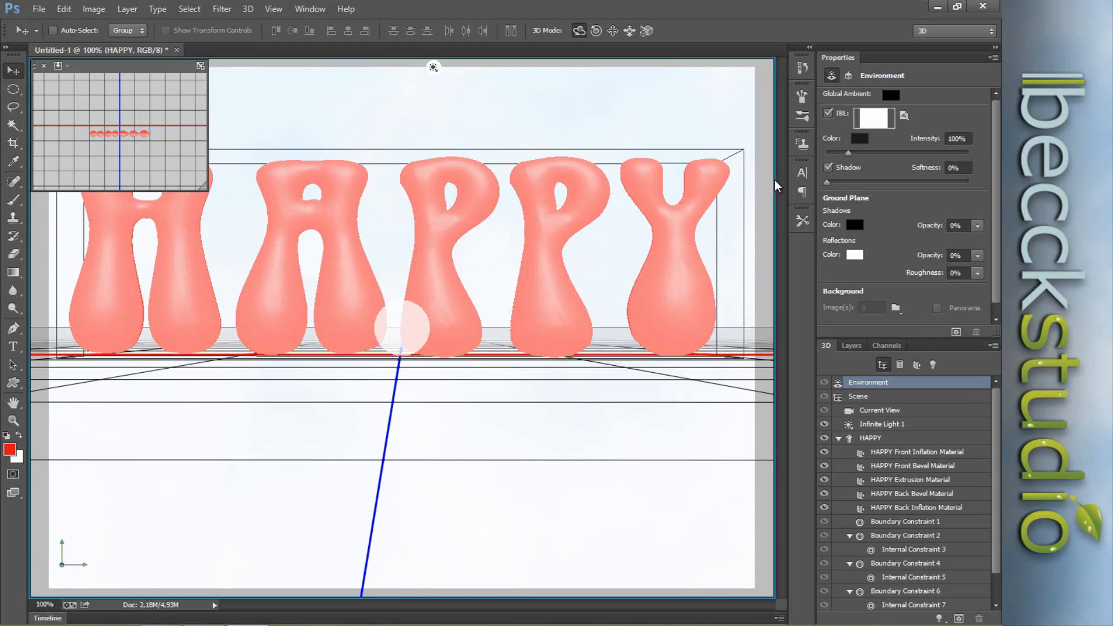
- Open the image-based light texture for editing and invert its white background to black
{"action": "left_click", "coordinate": [908, 118]}
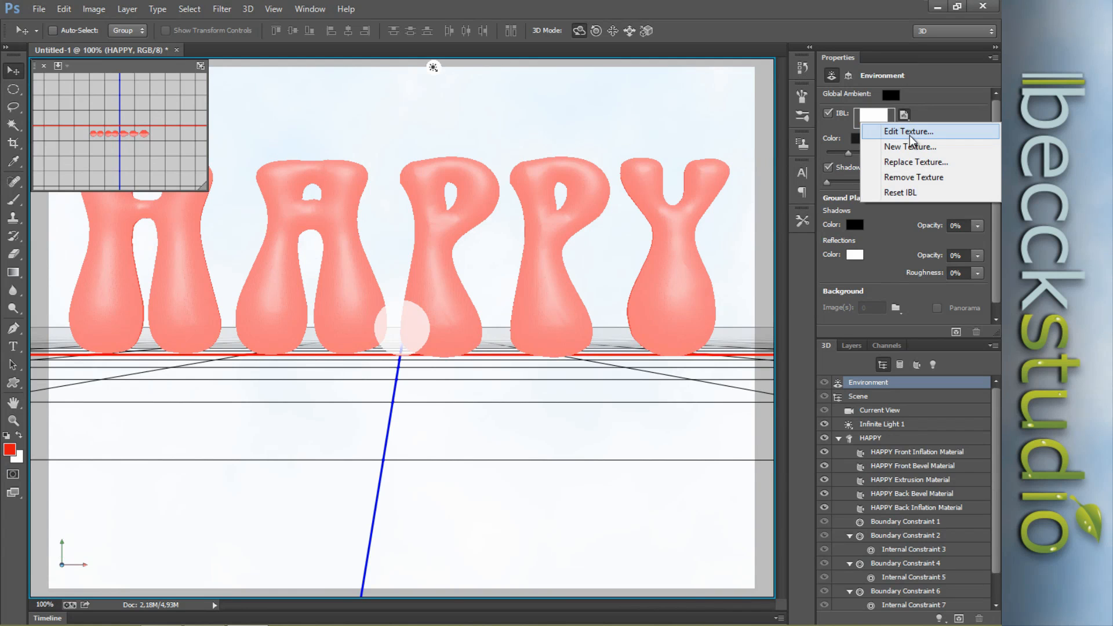
{"action": "left_click", "coordinate": [921, 135]}
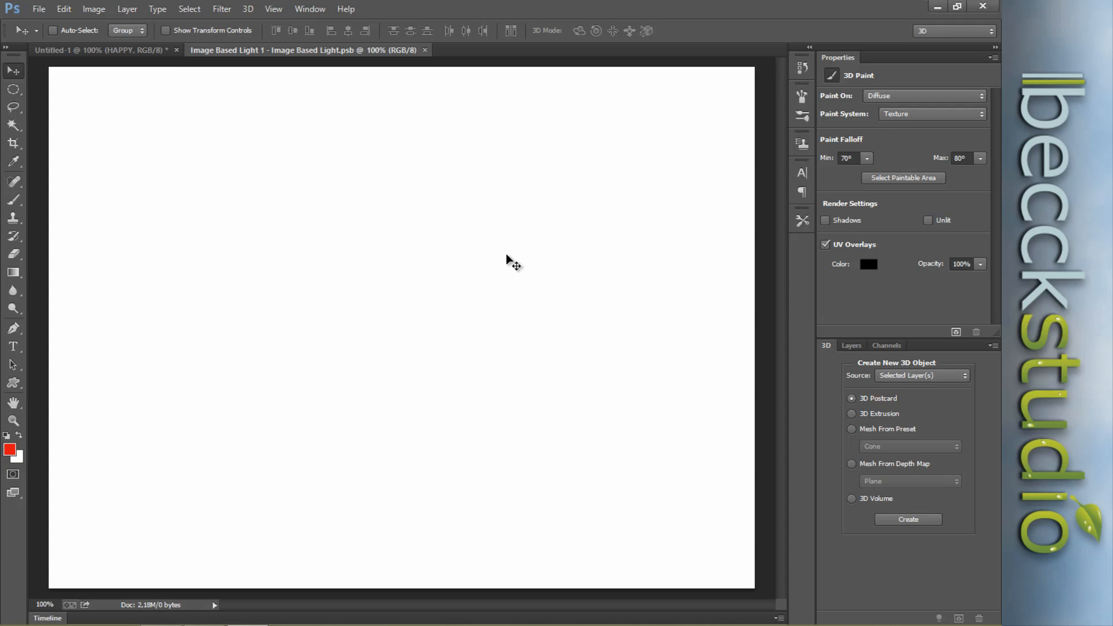
{"action": "key", "text": "ctrl+i"}
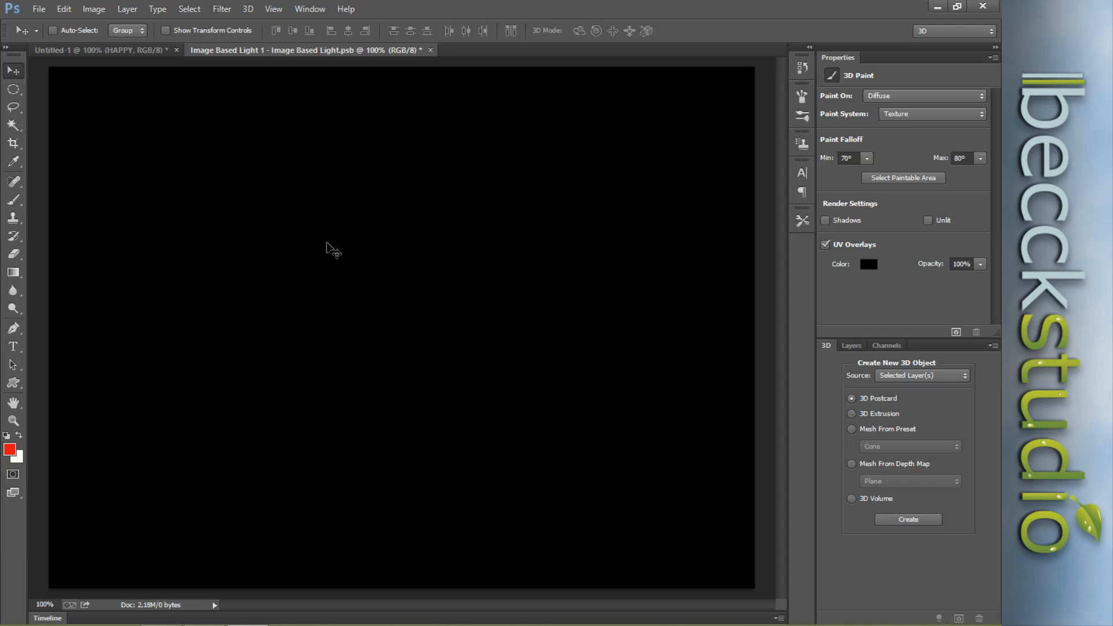
- Draw a tall, narrow elliptical selection on the left side of the light texture, nearly spanning the canvas height
{"action": "left_click", "coordinate": [18, 90]}
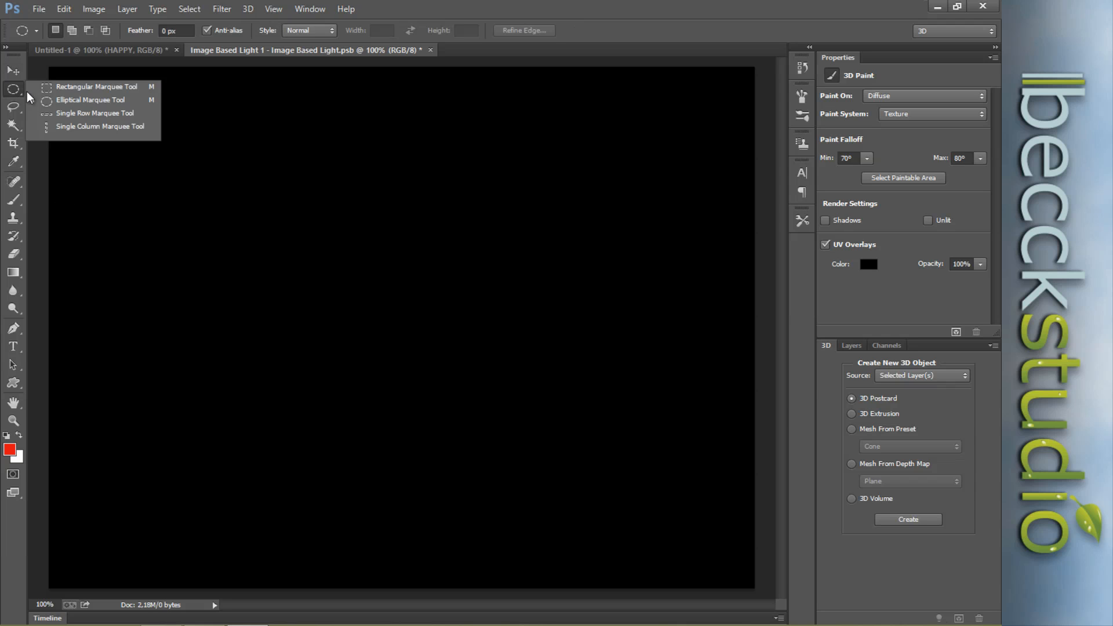
{"action": "left_click", "coordinate": [73, 97]}
{"action": "left_click_drag", "start_coordinate": [135, 96], "coordinate": [195, 266]}
{"action": "left_click_drag", "start_coordinate": [284, 472], "coordinate": [317, 557]}
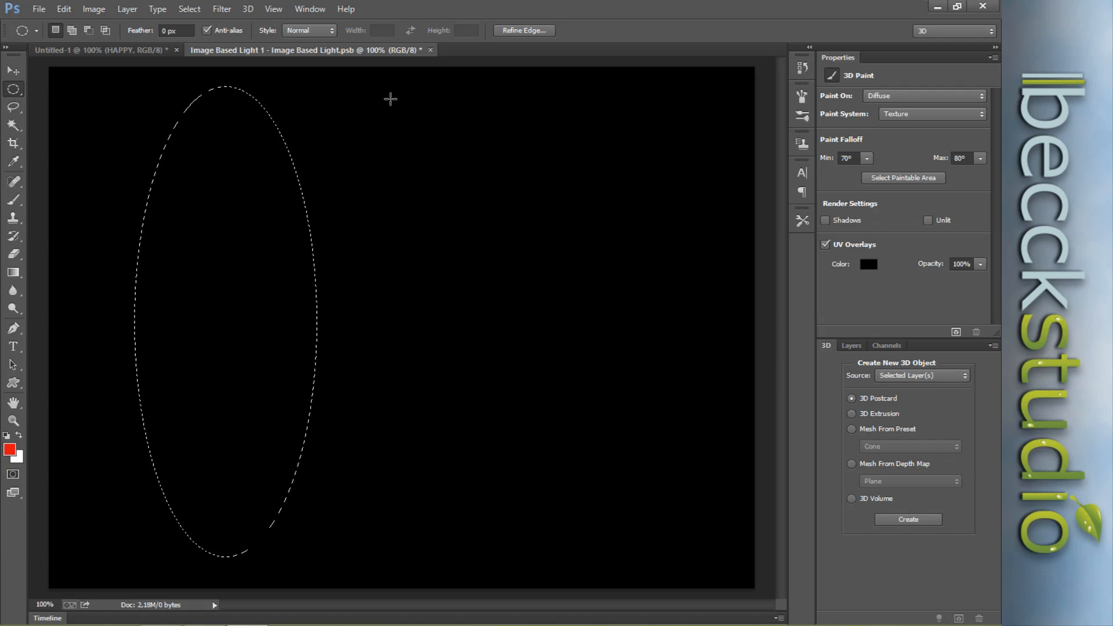
- Fill the elliptical selection with light grey #d8d8d8, deselect it, and close the light texture with its changes saved
{"action": "left_click", "coordinate": [10, 450]}
{"action": "left_click_drag", "start_coordinate": [262, 232], "coordinate": [242, 234]}
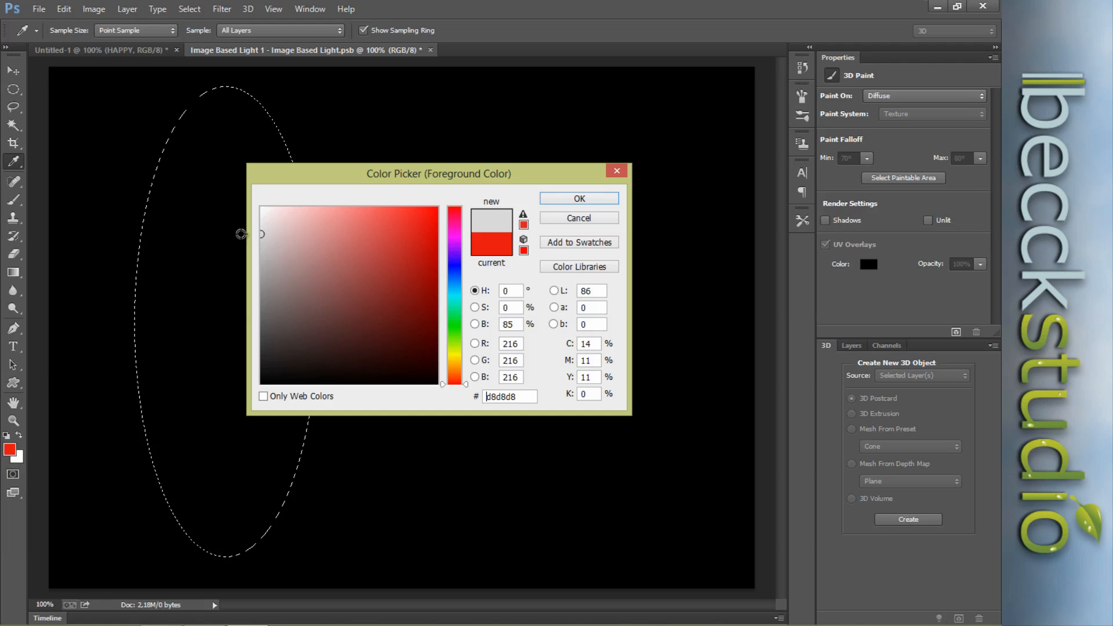
{"action": "left_click", "coordinate": [579, 198]}
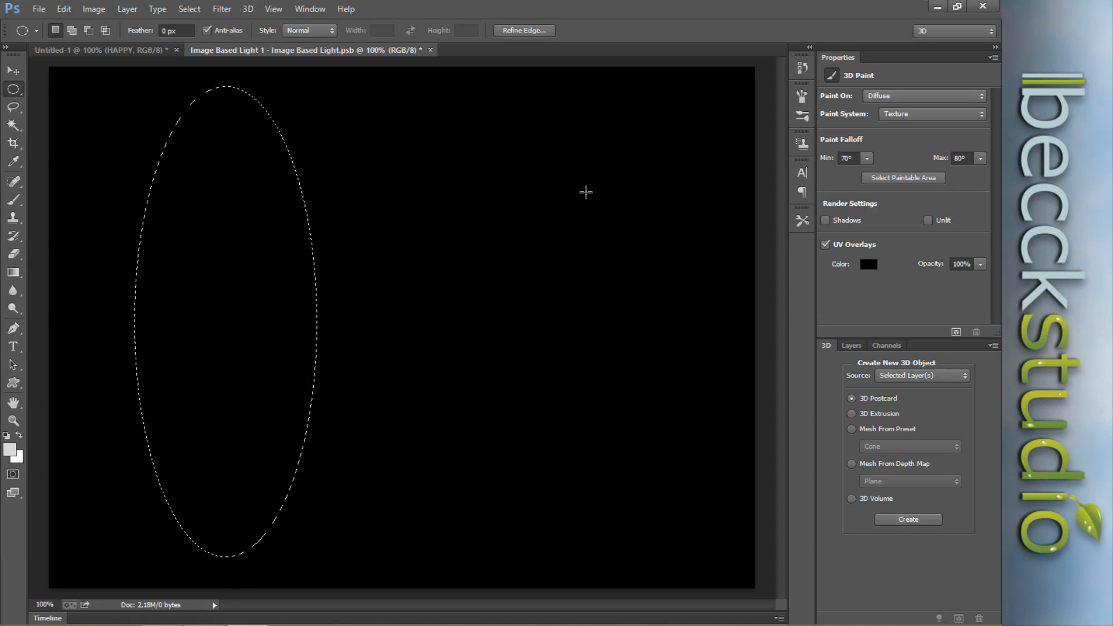
{"action": "key", "text": "alt+BackSpace"}
{"action": "key", "text": "ctrl+d"}
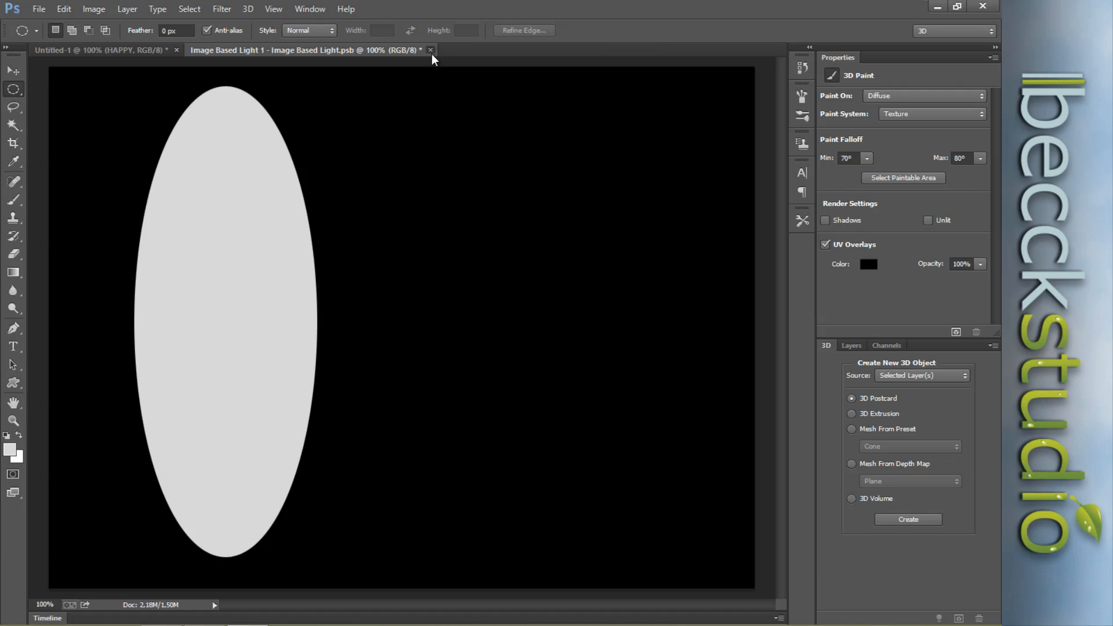
{"action": "left_click", "coordinate": [431, 51]}
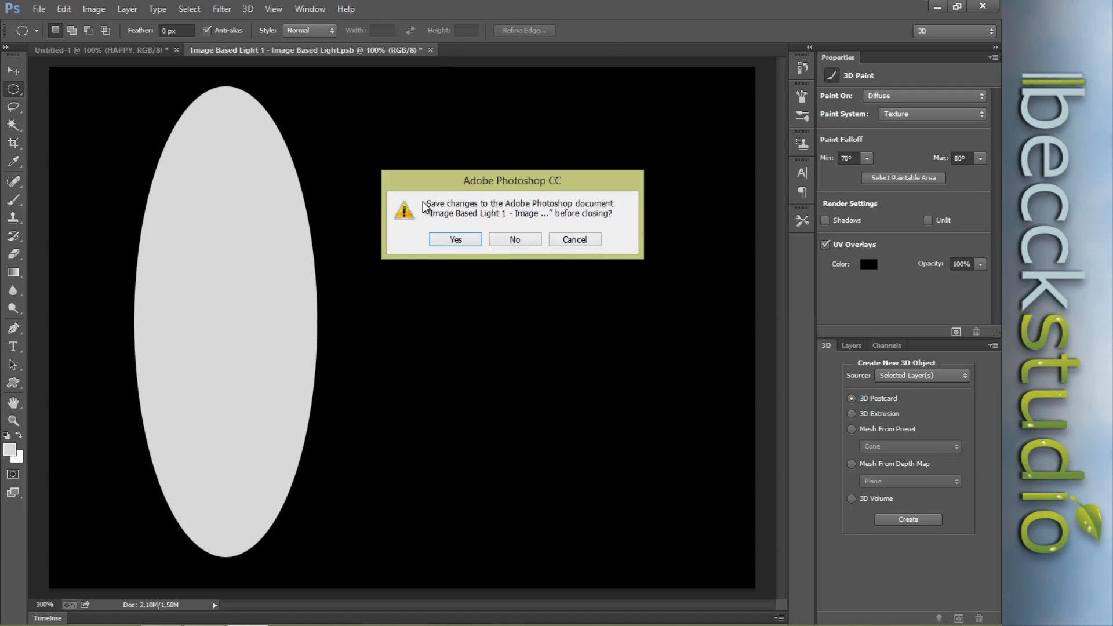
{"action": "left_click", "coordinate": [445, 239]}
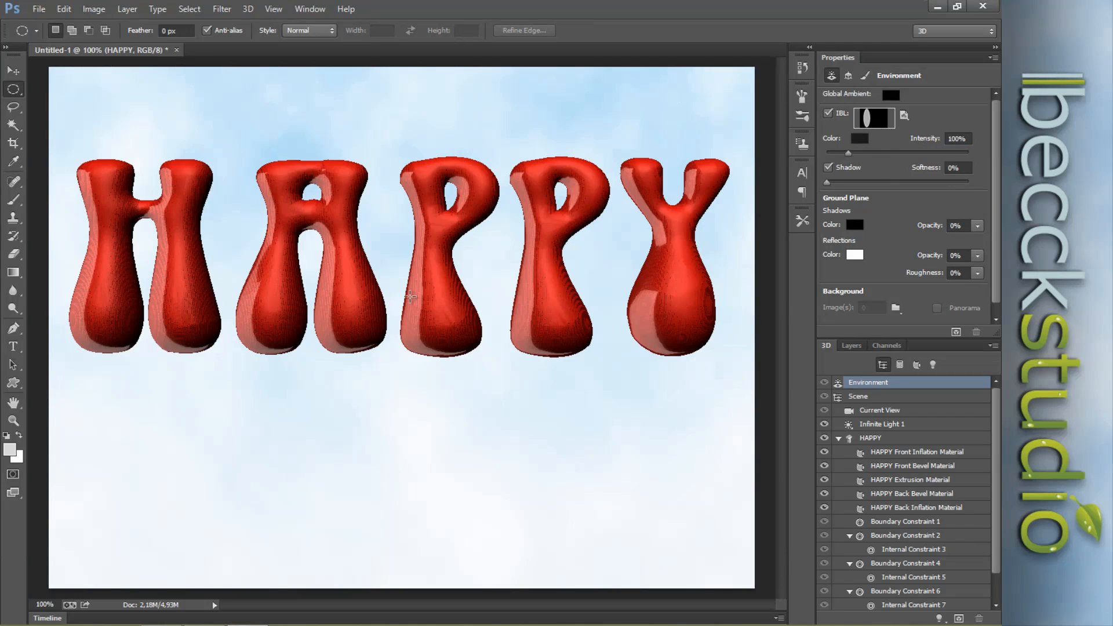
- Run a partial render of the 3D scene to preview the new reflections on the letters, stopping it early
{"action": "left_click", "coordinate": [248, 9]}
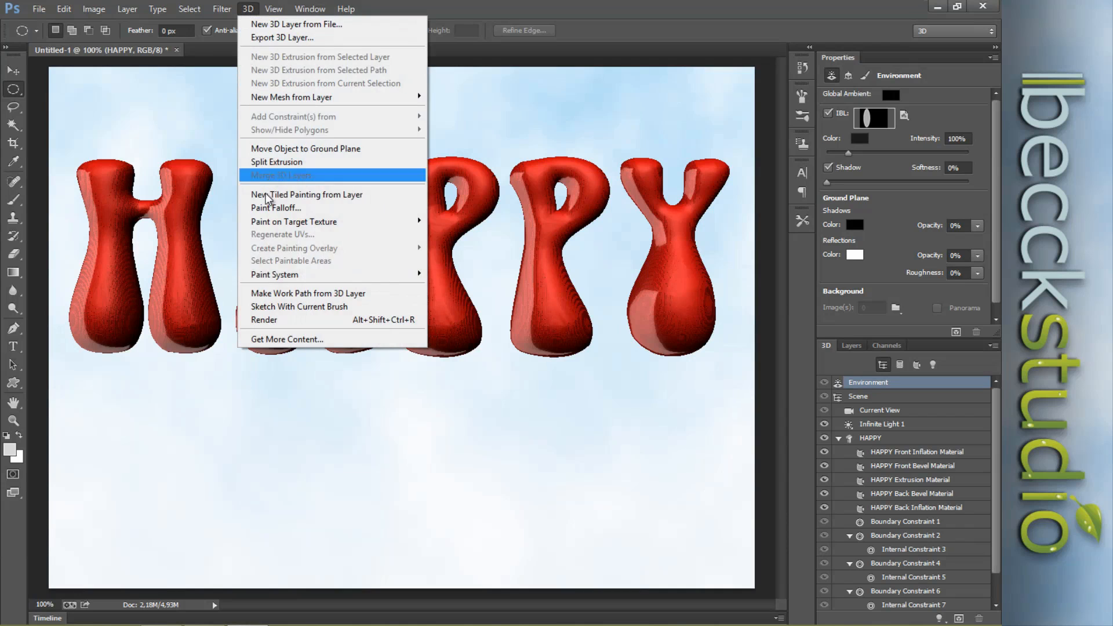
{"action": "left_click", "coordinate": [277, 324]}
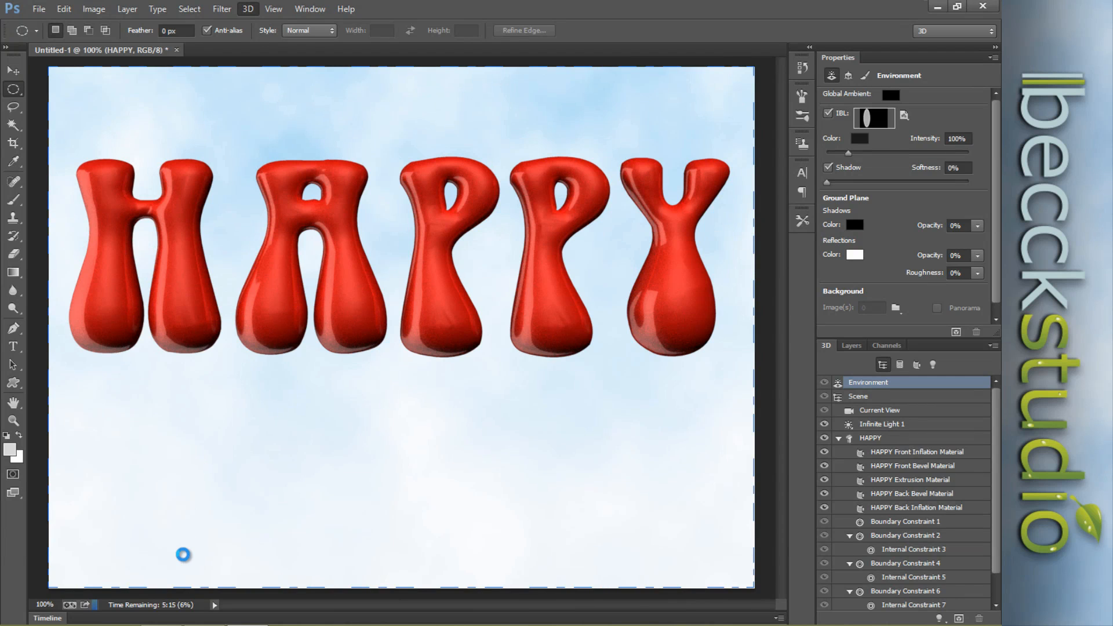
{"action": "key", "text": "Escape"}
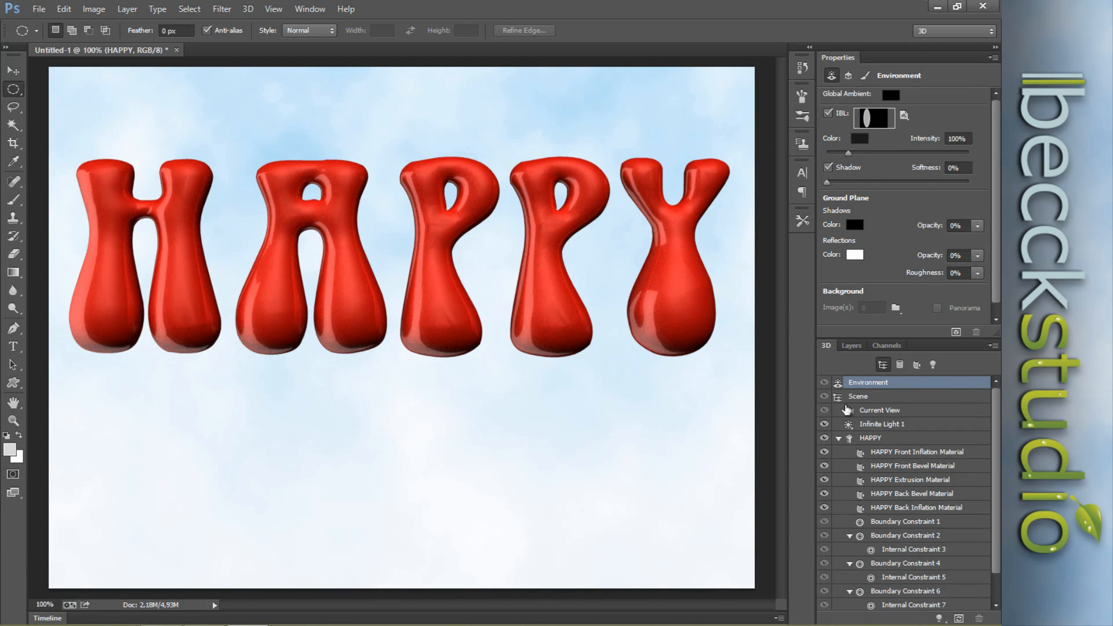
- Rotate the environment's image-based light until its oval reflection falls on the lower front of the letters, and select the HAPPY mesh
{"action": "left_click", "coordinate": [14, 71]}
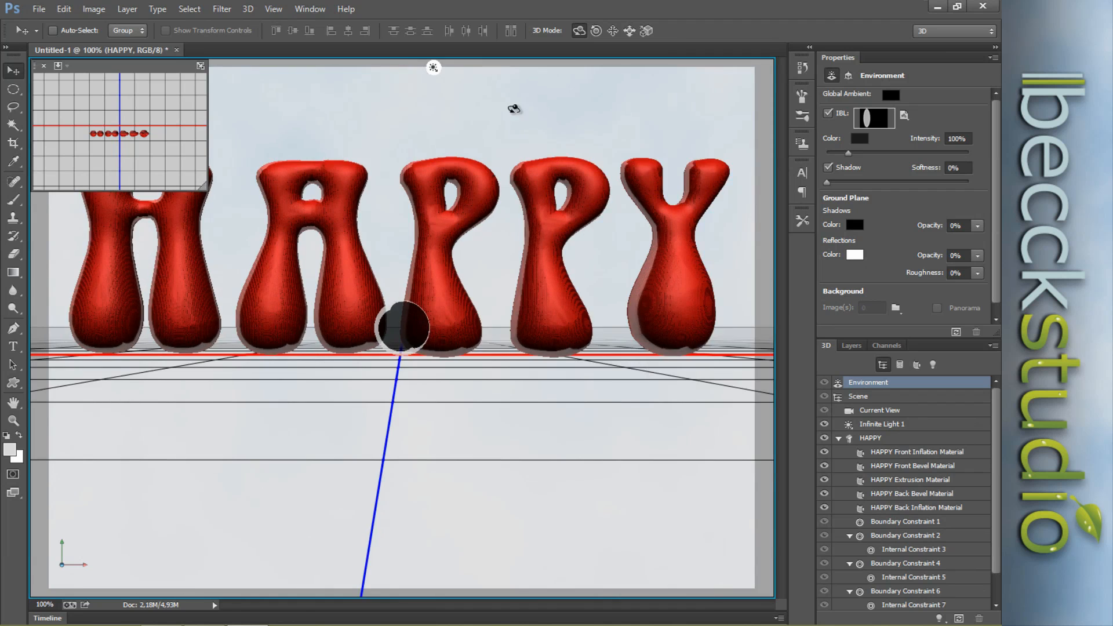
{"action": "left_click_drag", "start_coordinate": [514, 109], "coordinate": [669, 110]}
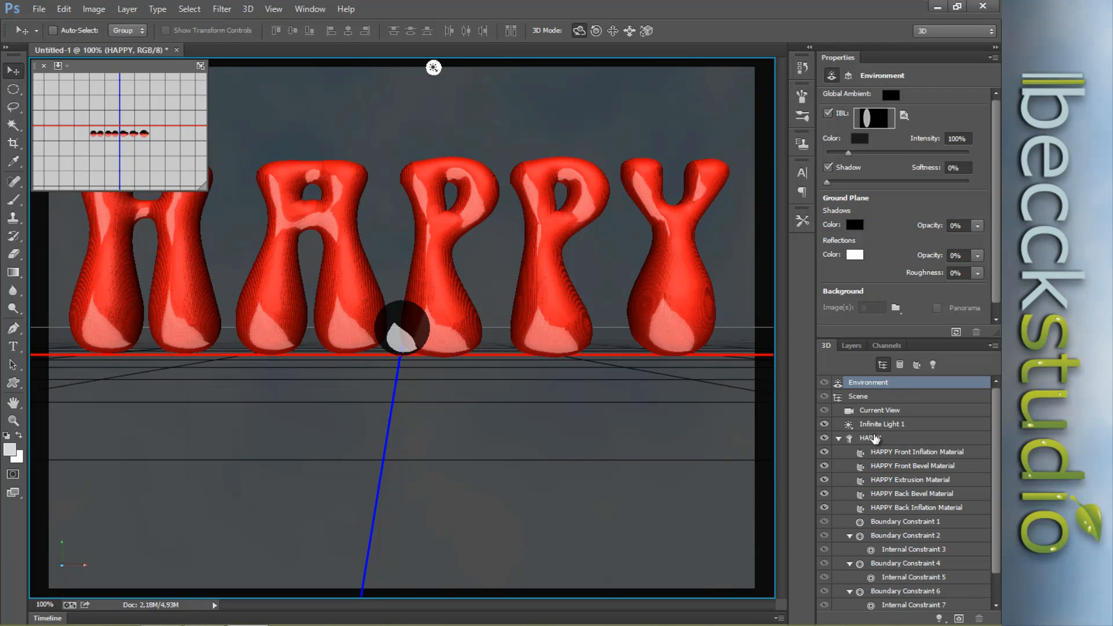
{"action": "left_click", "coordinate": [874, 440]}
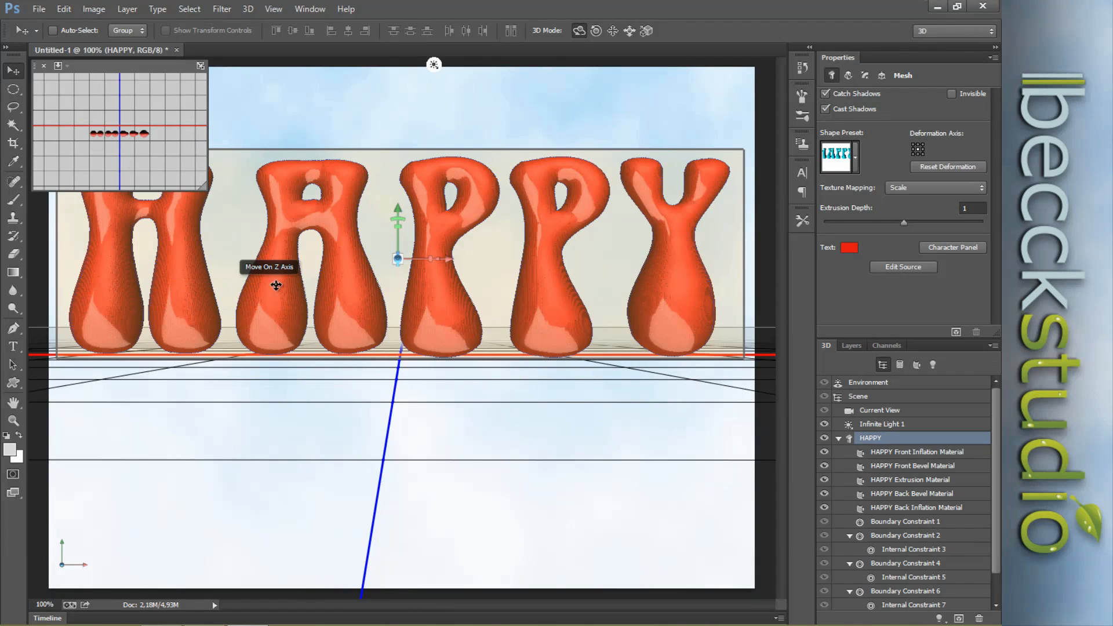
{"action": "left_click", "coordinate": [940, 33]}
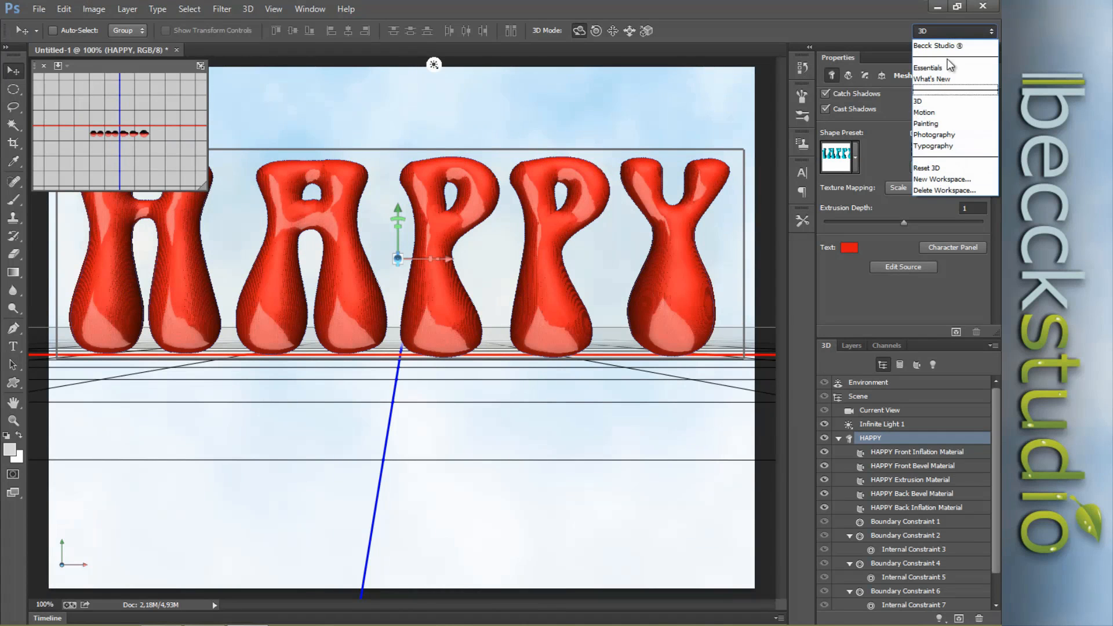
{"action": "left_click", "coordinate": [938, 45]}
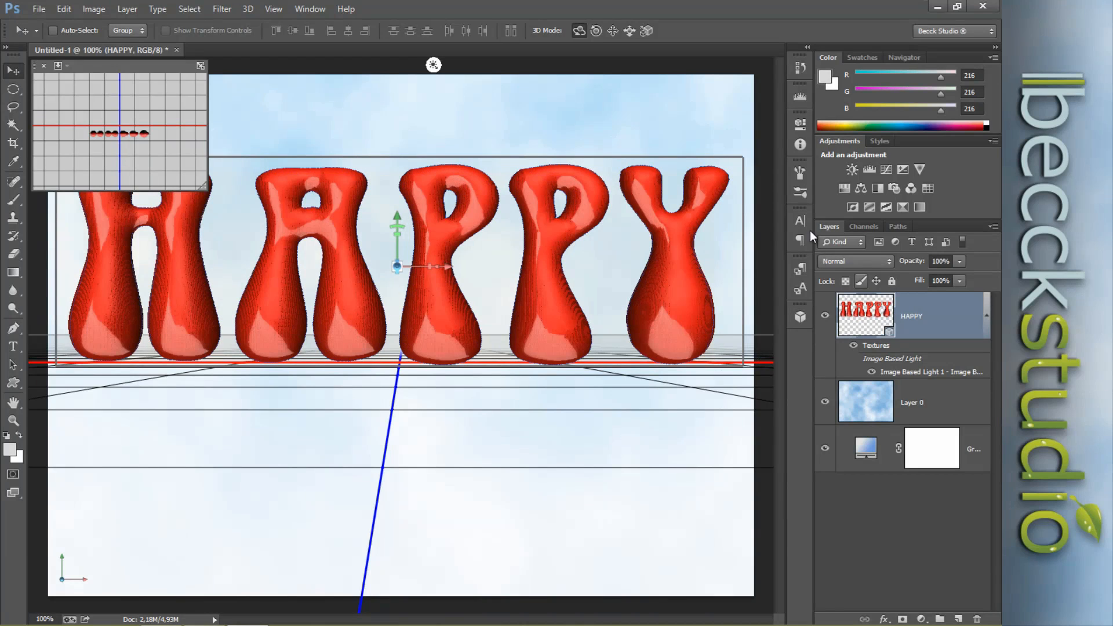
{"action": "left_click", "coordinate": [253, 10]}
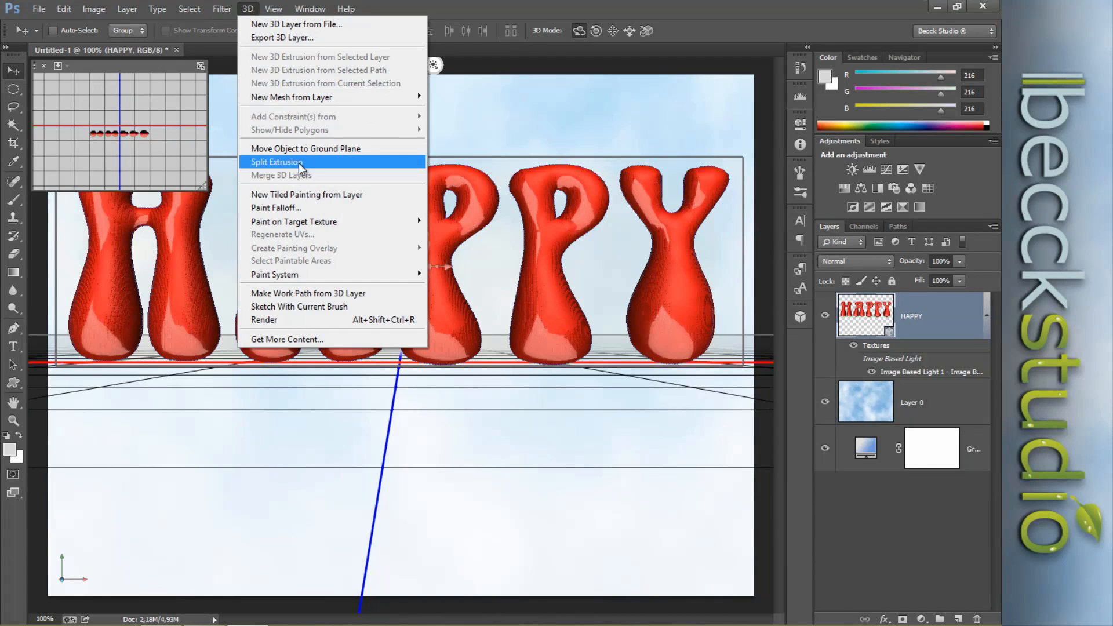
{"action": "left_click", "coordinate": [300, 163]}
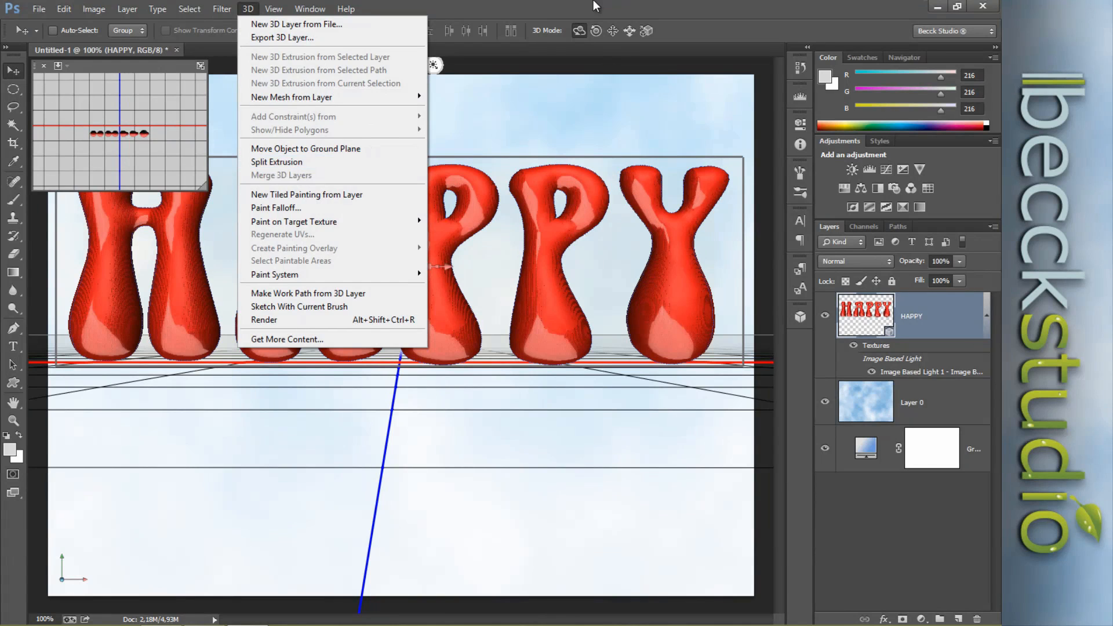
{"action": "left_click", "coordinate": [934, 29]}
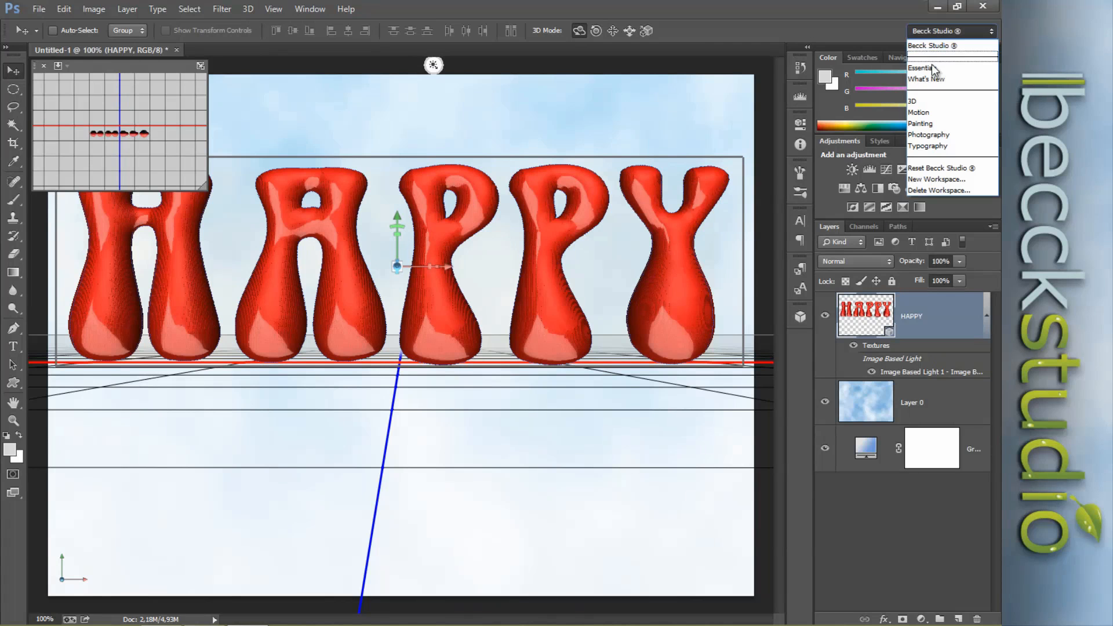
{"action": "left_click", "coordinate": [922, 104]}
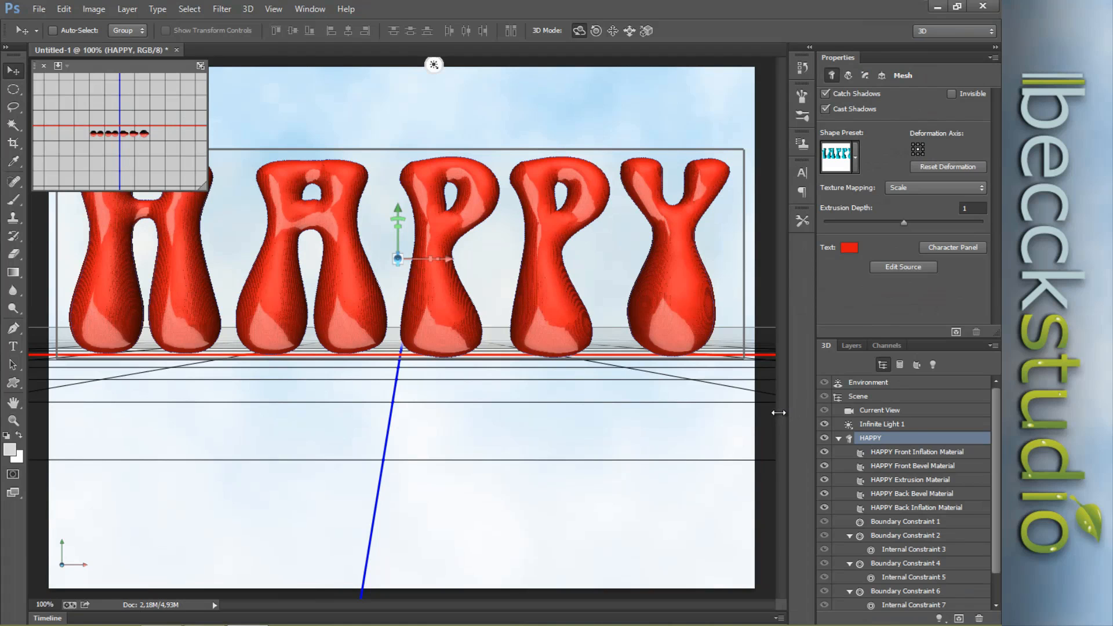
- Split the HAPPY extrusion into separate letter meshes and expand the HAPPY group in the scene list
{"action": "left_click_drag", "start_coordinate": [815, 418], "coordinate": [789, 416]}
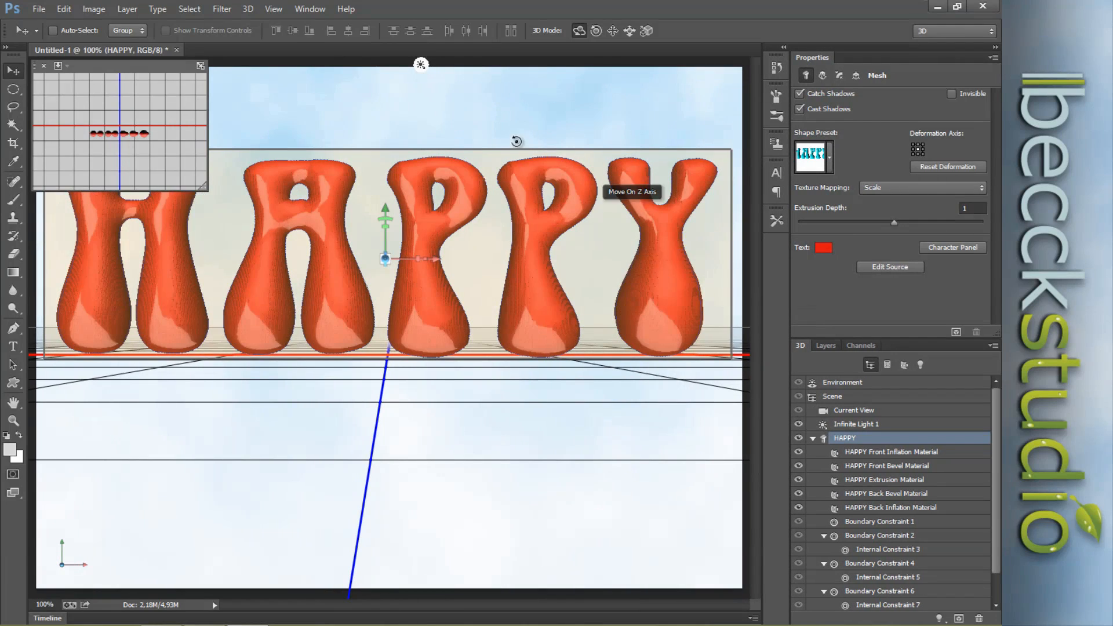
{"action": "left_click", "coordinate": [249, 8]}
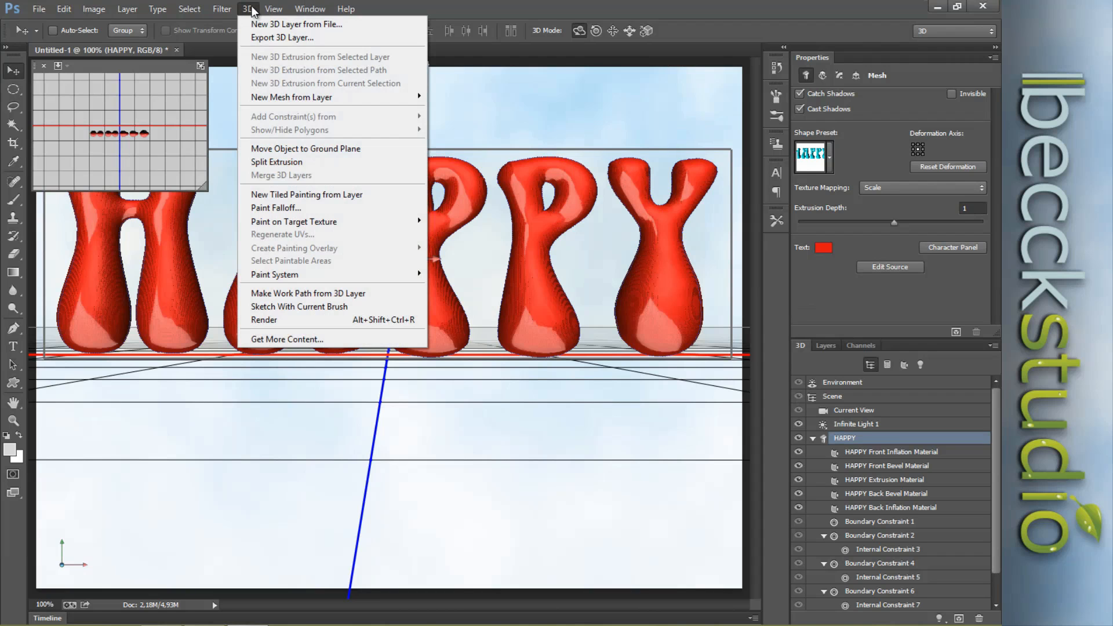
{"action": "left_click", "coordinate": [276, 162]}
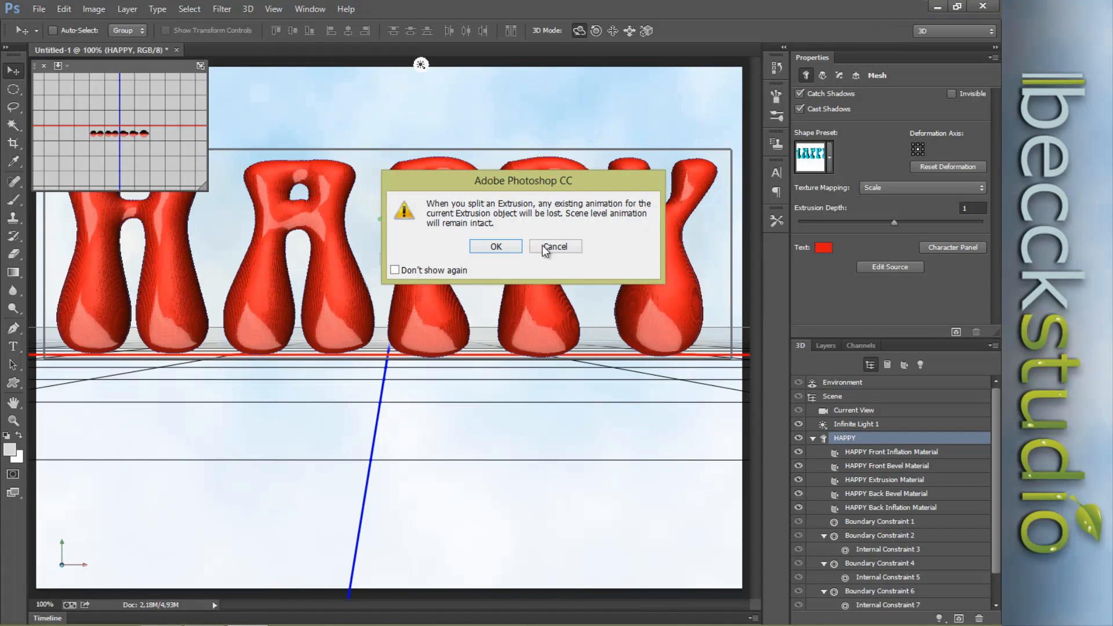
{"action": "left_click", "coordinate": [501, 246]}
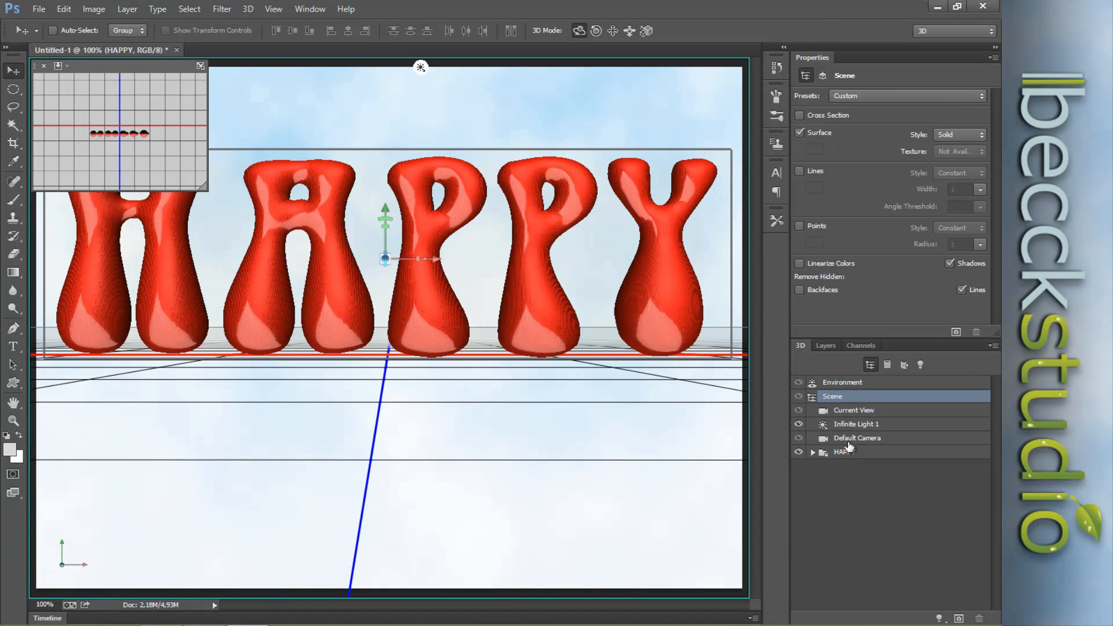
{"action": "left_click", "coordinate": [812, 452]}
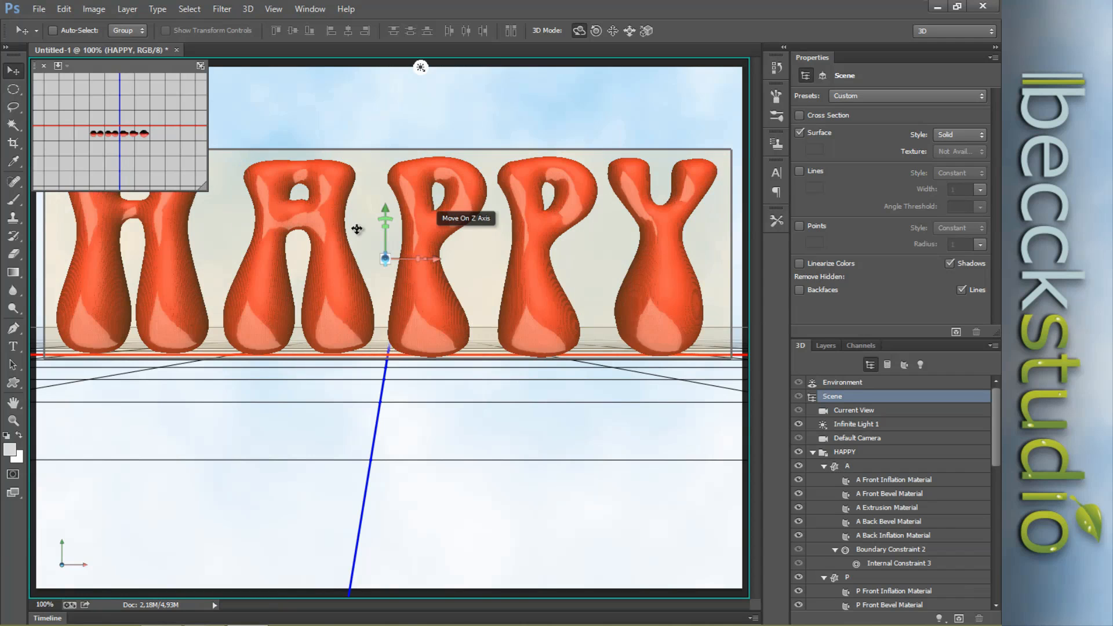
- Select the H, A and both P letters one after another to check that each is a separate mesh
{"action": "left_click", "coordinate": [297, 227]}
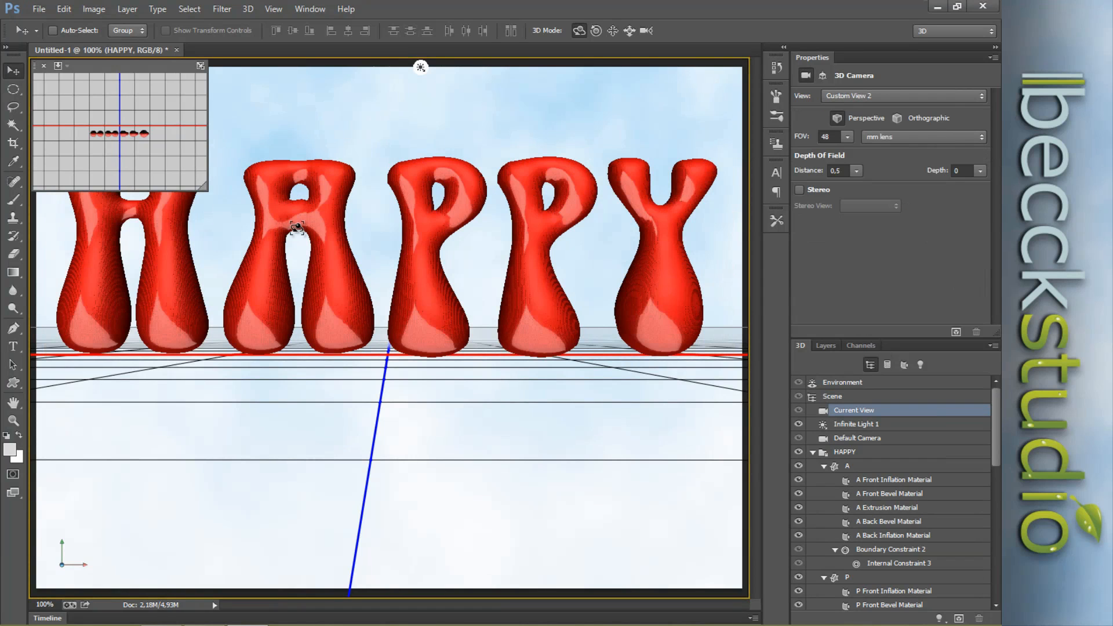
{"action": "left_click", "coordinate": [149, 224]}
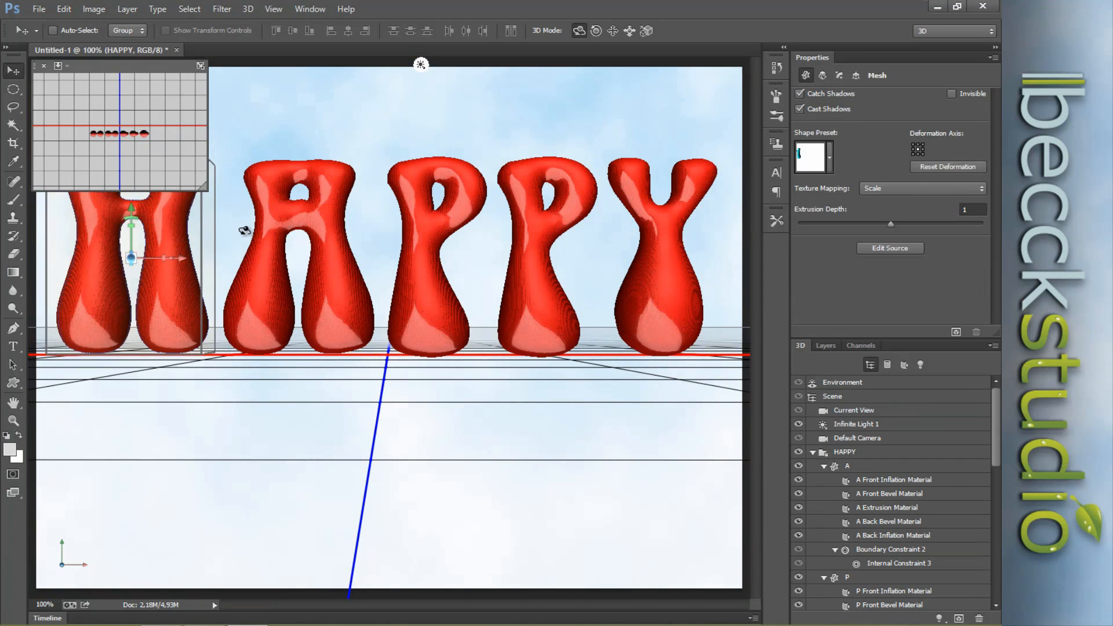
{"action": "left_click", "coordinate": [264, 232]}
{"action": "left_click", "coordinate": [439, 232]}
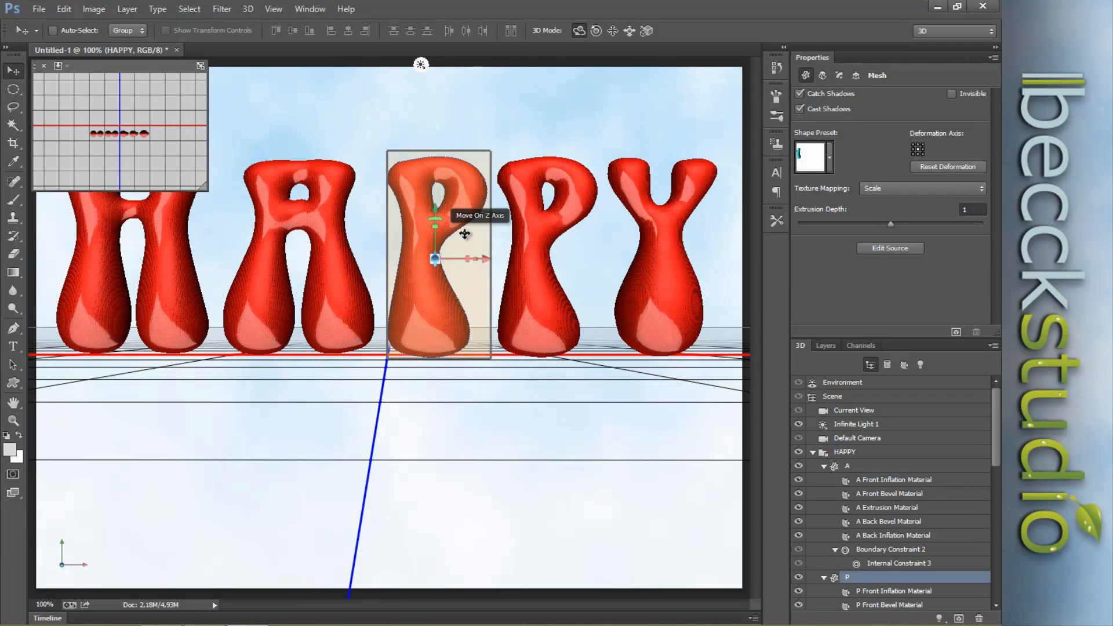
{"action": "left_click", "coordinate": [540, 232]}
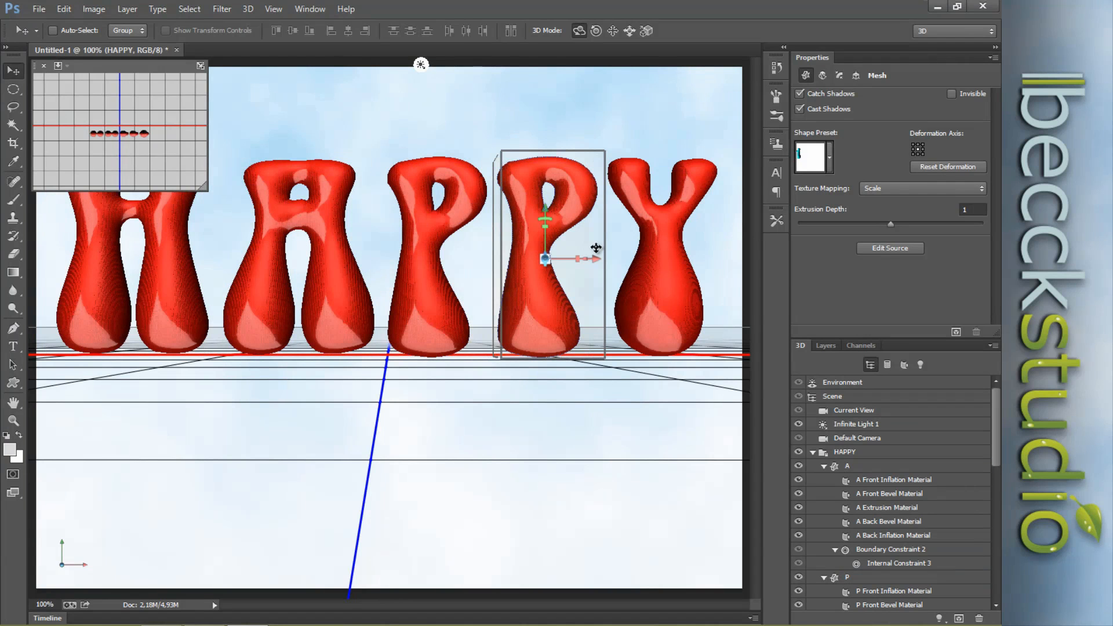
- Select the Y mesh and move the secondary 3D view off the H to the empty area below the last letters
{"action": "left_click", "coordinate": [659, 246]}
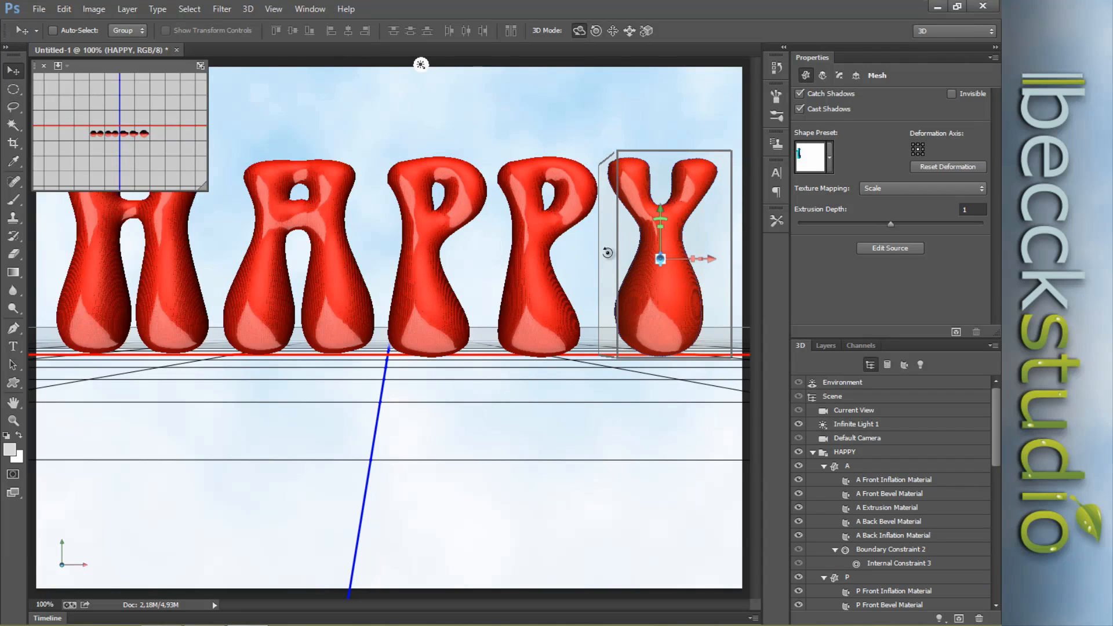
{"action": "left_click", "coordinate": [66, 65]}
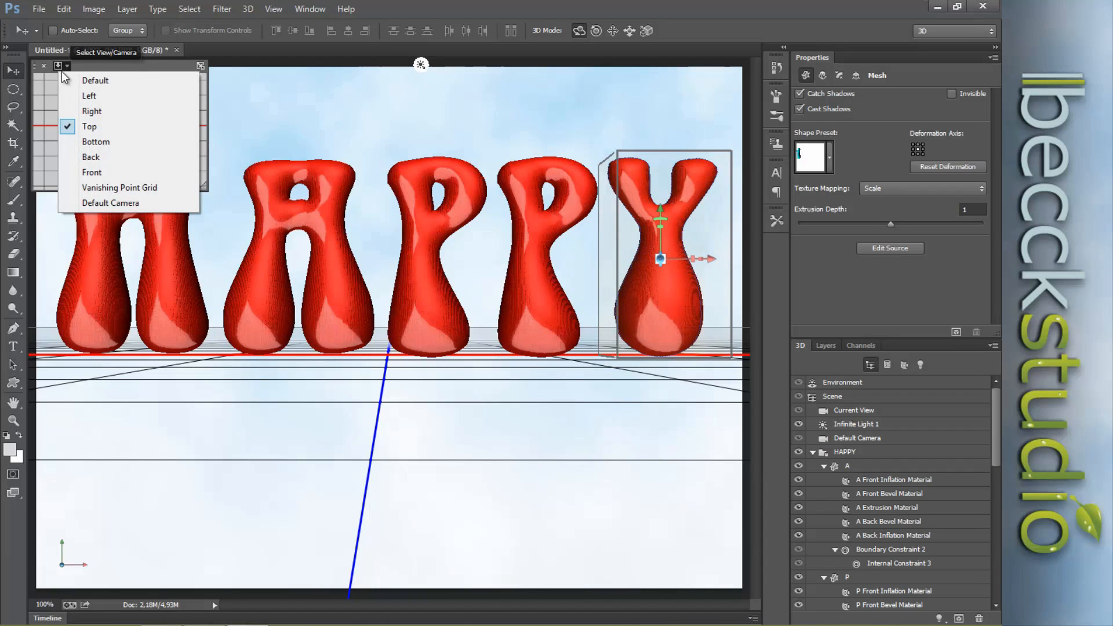
{"action": "left_click", "coordinate": [124, 65]}
{"action": "left_click_drag", "start_coordinate": [124, 65], "coordinate": [683, 500]}
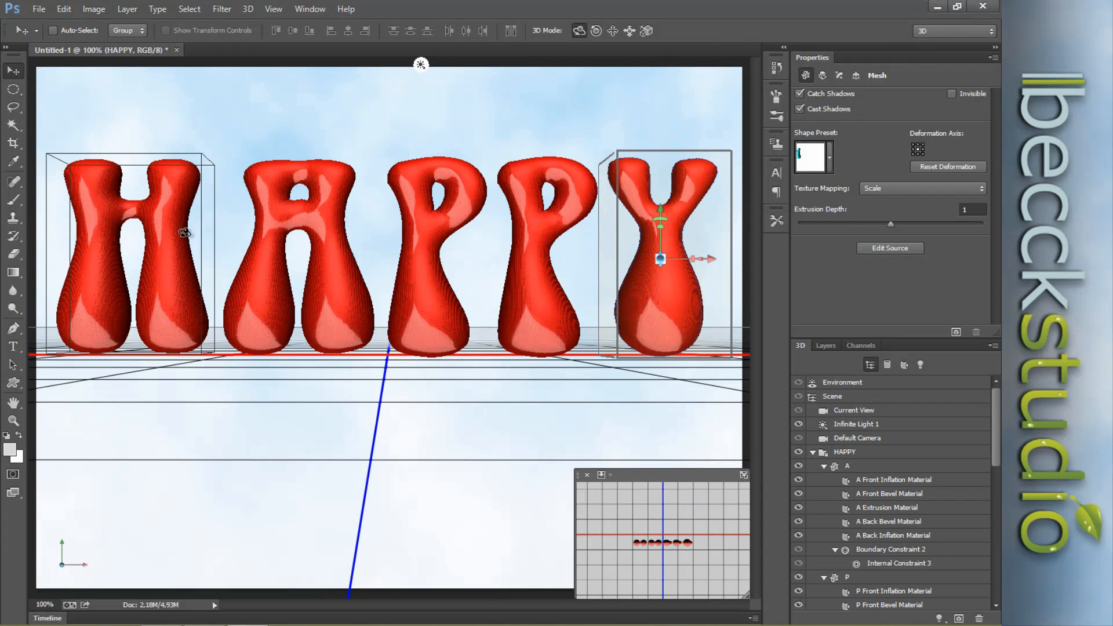
- Select the H mesh and move it to the first place in the HAPPY group, above the A
{"action": "left_click", "coordinate": [176, 239]}
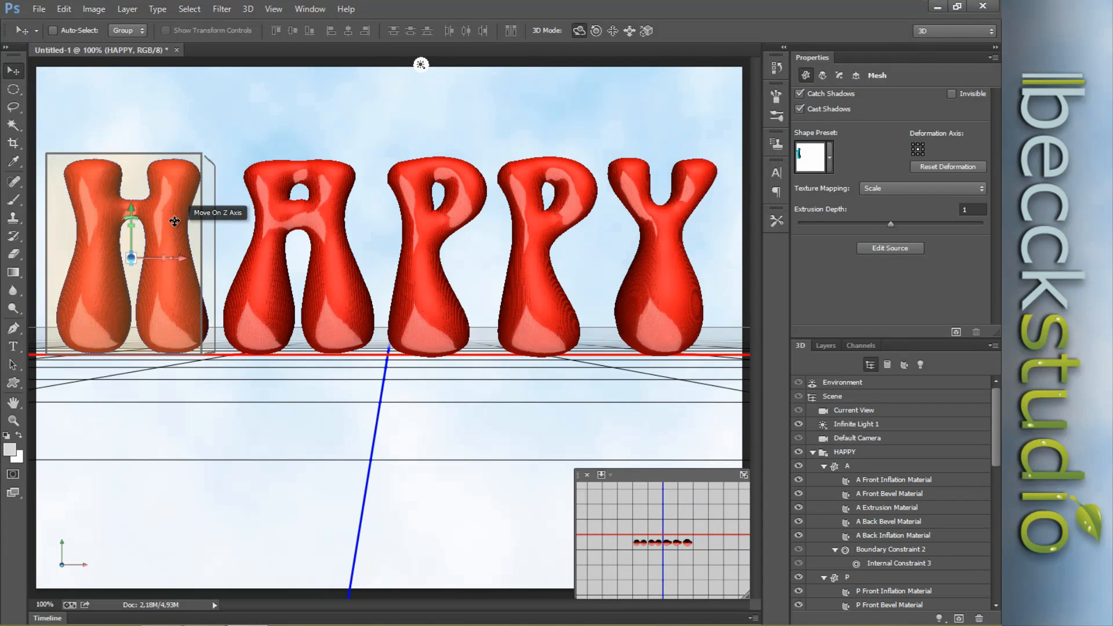
{"action": "left_click", "coordinate": [173, 215]}
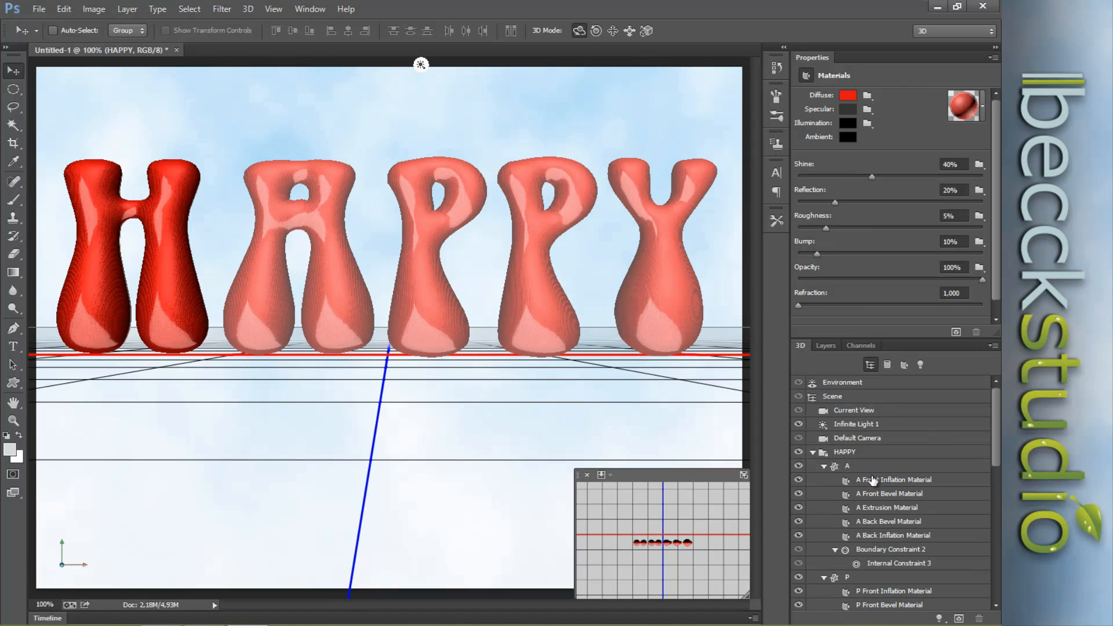
{"action": "left_click_drag", "start_coordinate": [993, 448], "coordinate": [997, 586]}
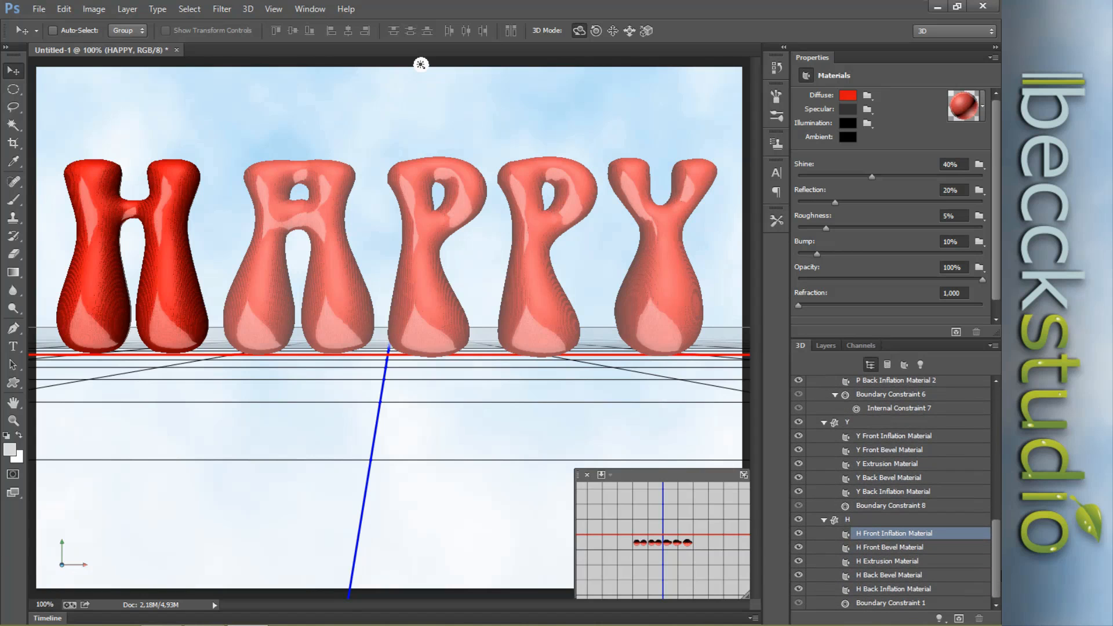
{"action": "left_click", "coordinate": [880, 519]}
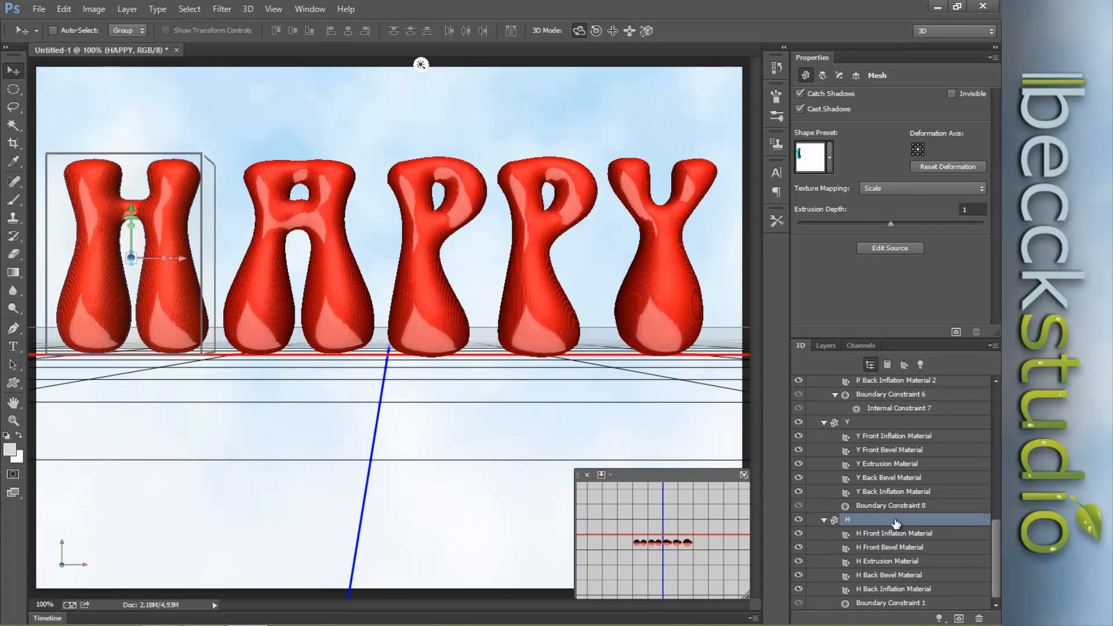
{"action": "left_click_drag", "start_coordinate": [880, 522], "coordinate": [894, 438]}
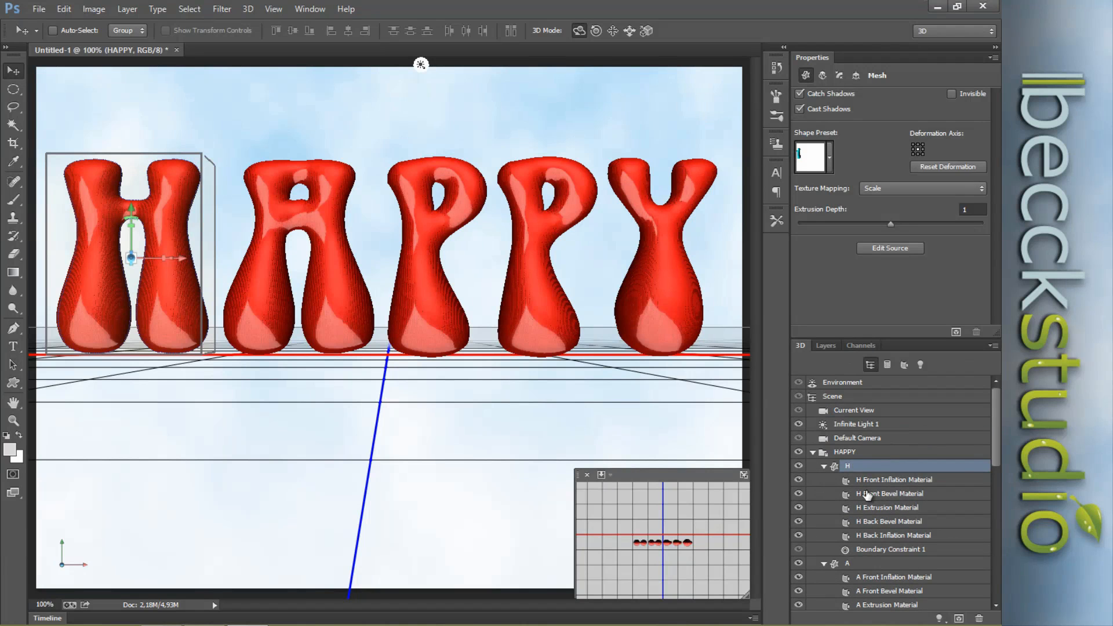
- Examine the H mesh's front inflation, back bevel and back inflation materials to see which parts of the letter each one covers
{"action": "mouse_move", "coordinate": [998, 415]}
{"action": "left_mouse_down"}
{"action": "mouse_move", "coordinate": [996, 520]}
{"action": "mouse_move", "coordinate": [993, 403]}
{"action": "mouse_move", "coordinate": [988, 552]}
{"action": "mouse_move", "coordinate": [995, 424]}
{"action": "left_mouse_up"}
{"action": "left_click", "coordinate": [871, 484]}
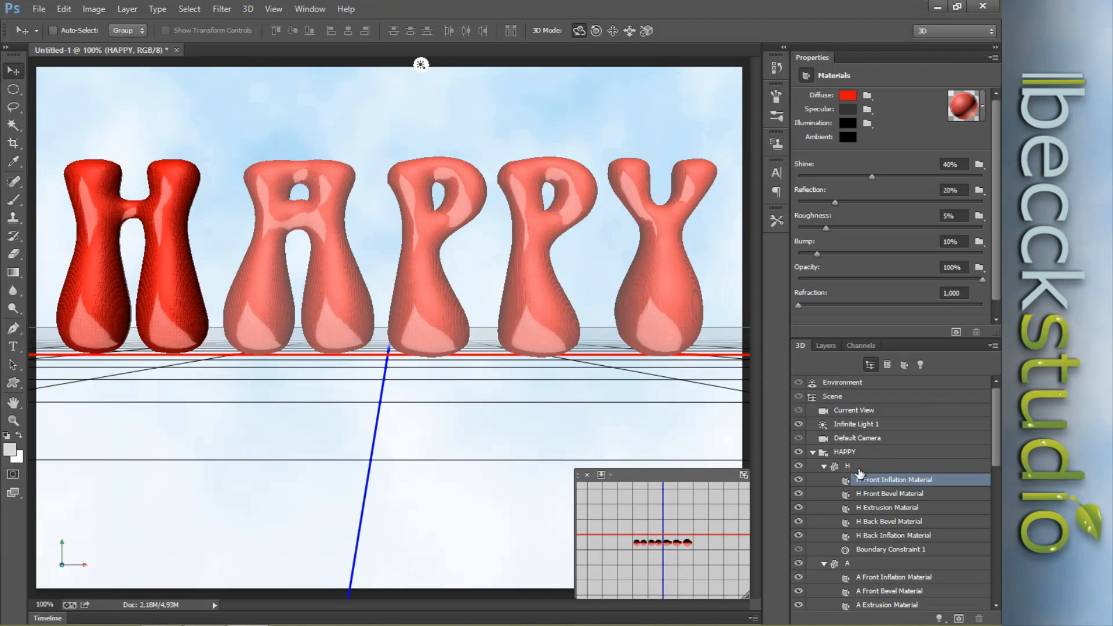
{"action": "left_click", "coordinate": [859, 467]}
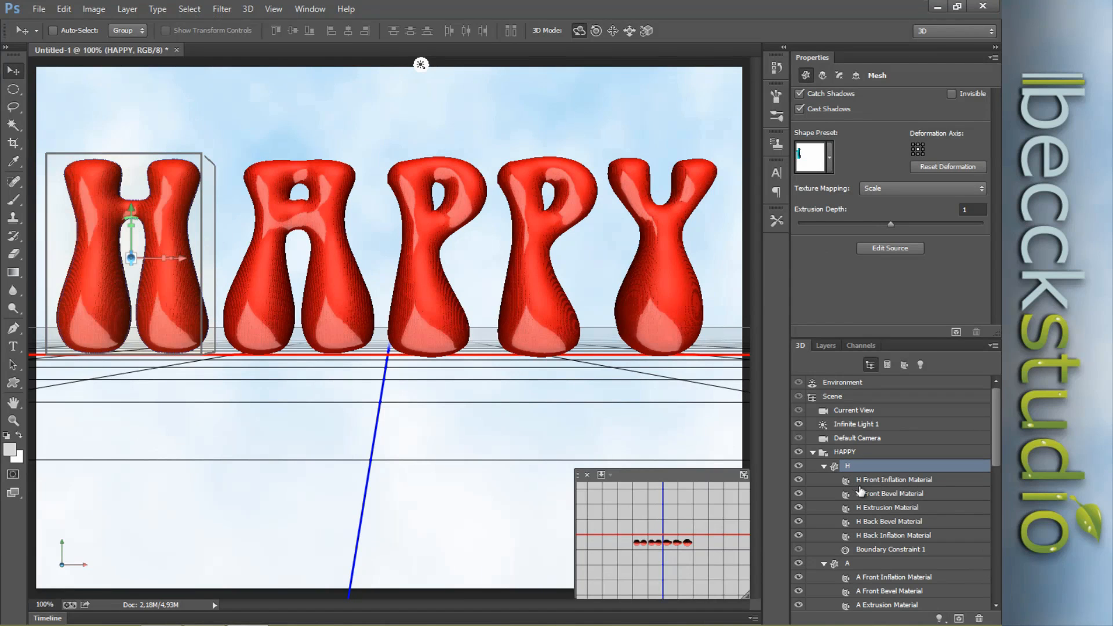
{"action": "left_click", "coordinate": [910, 482]}
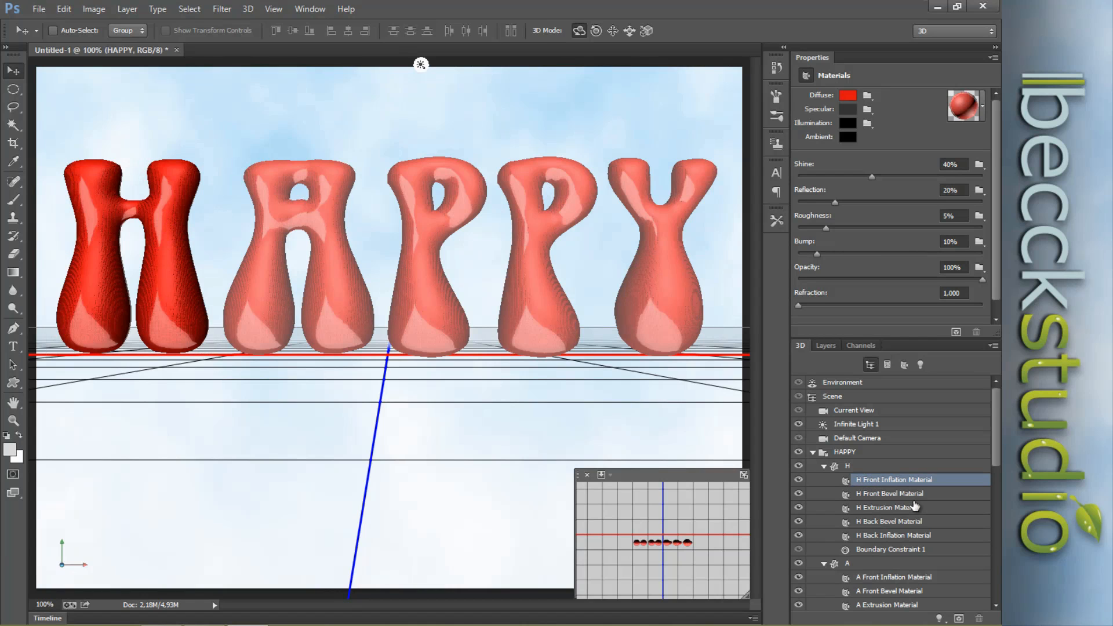
{"action": "left_click", "coordinate": [881, 522]}
{"action": "left_click", "coordinate": [883, 482]}
{"action": "left_click", "coordinate": [884, 536]}
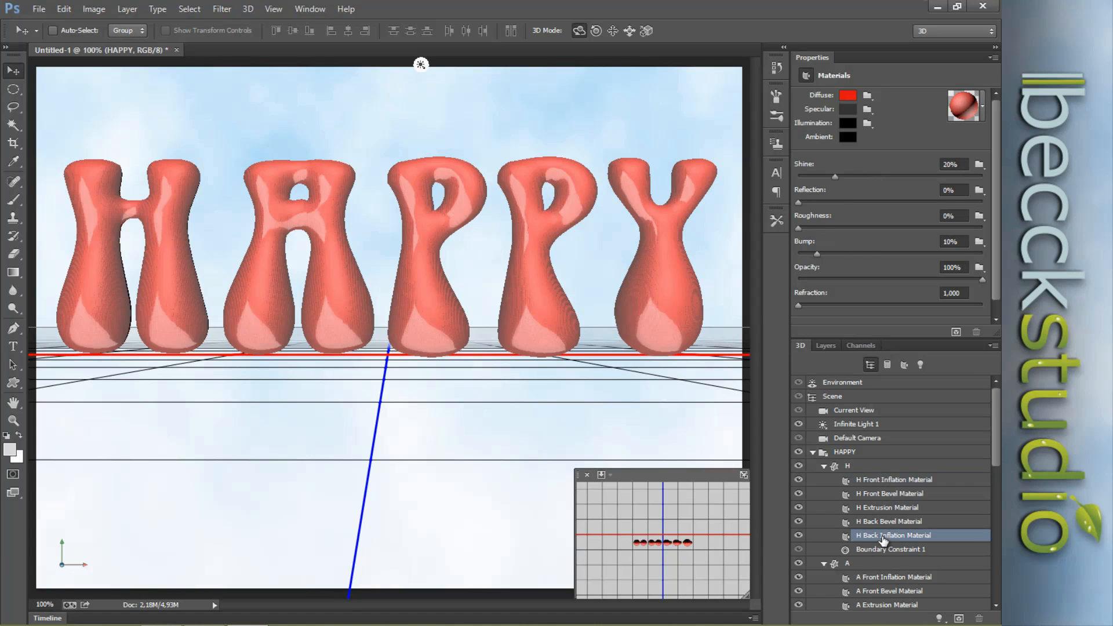
- Set the diffuse color of the H Front Inflation Material to golden yellow, RGB 233, 190, 20
{"action": "left_click", "coordinate": [893, 483]}
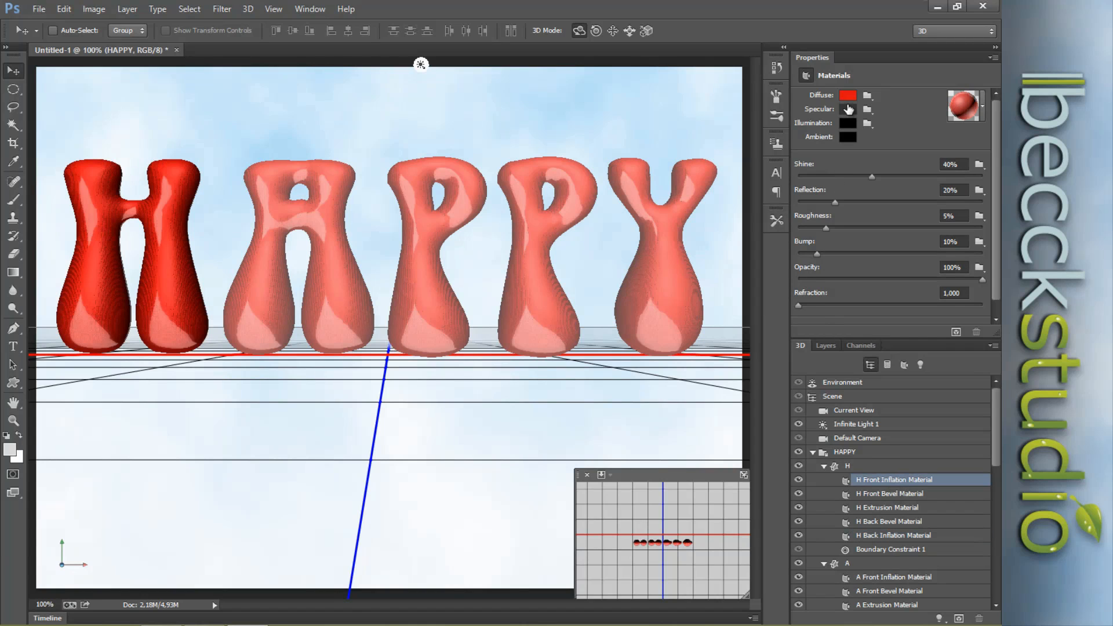
{"action": "left_click", "coordinate": [848, 96]}
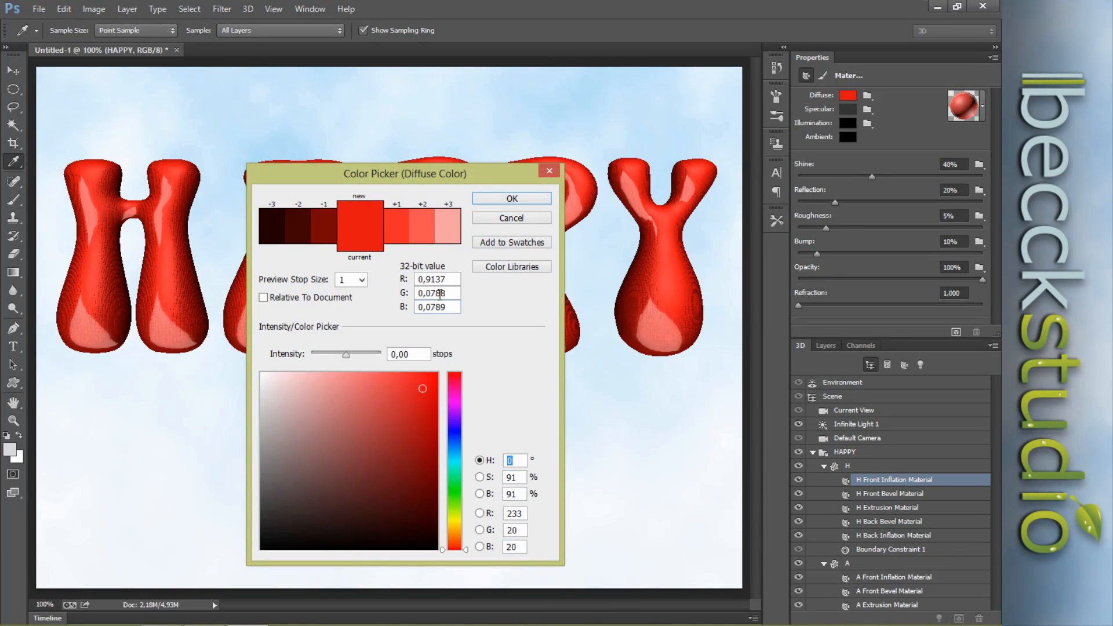
{"action": "left_click_drag", "start_coordinate": [475, 177], "coordinate": [527, 299]}
{"action": "left_click_drag", "start_coordinate": [548, 368], "coordinate": [660, 172]}
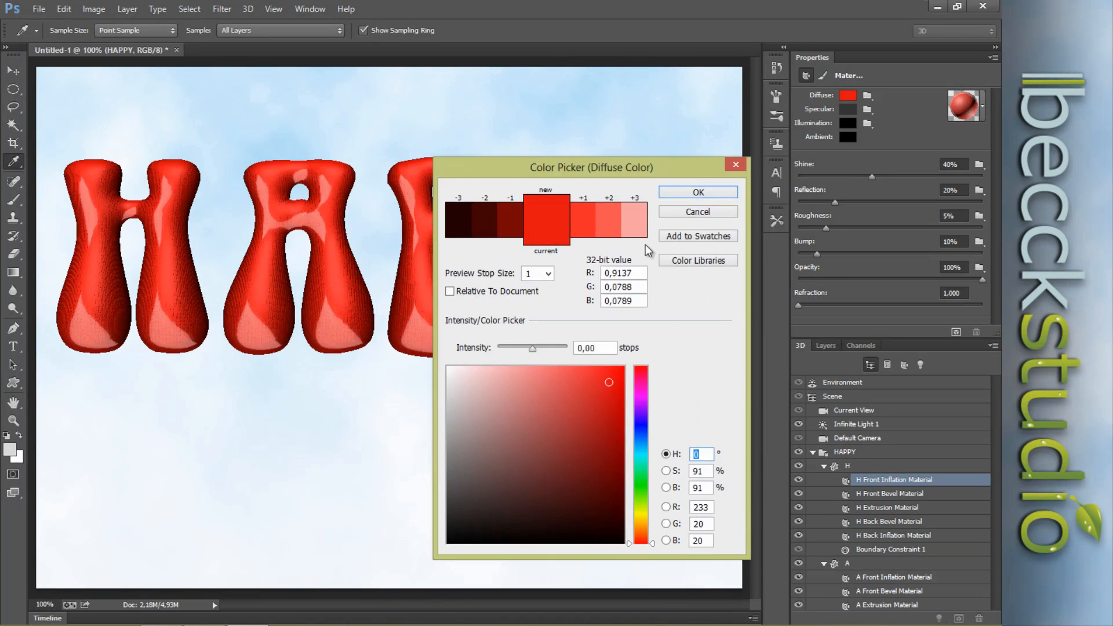
{"action": "left_click_drag", "start_coordinate": [652, 543], "coordinate": [653, 519]}
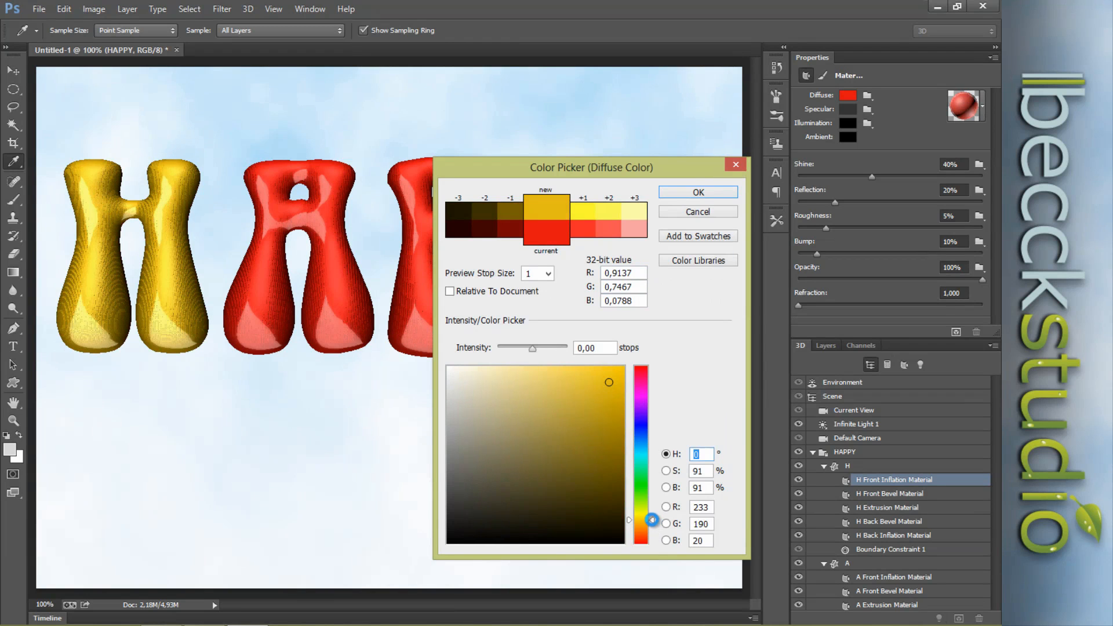
{"action": "left_click", "coordinate": [693, 191]}
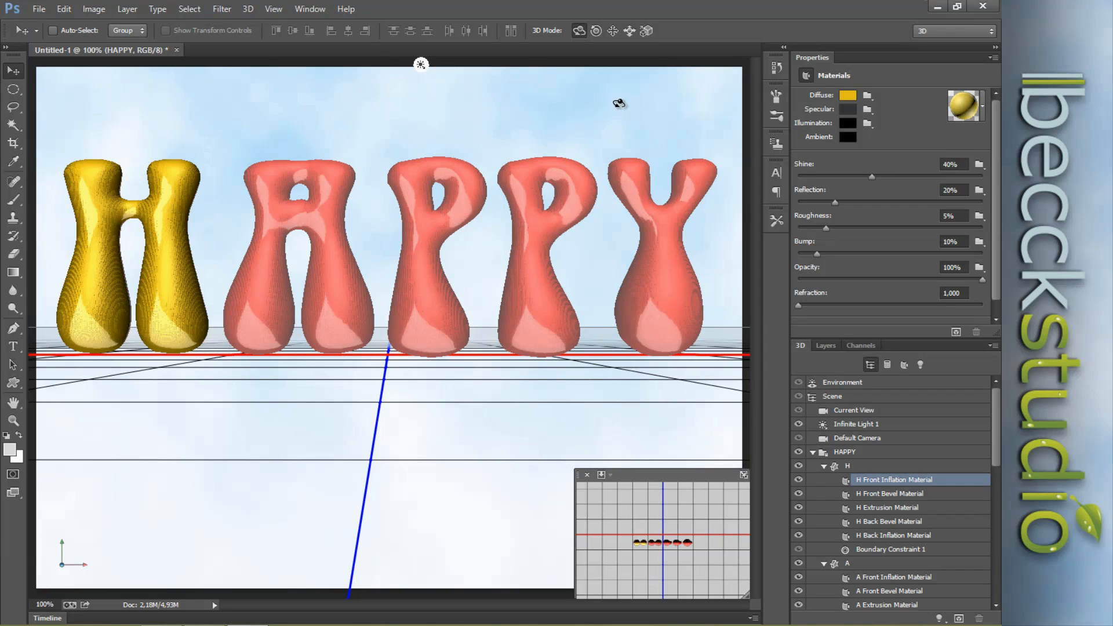
{"action": "left_click", "coordinate": [591, 116]}
{"action": "left_click_drag", "start_coordinate": [621, 101], "coordinate": [208, 144]}
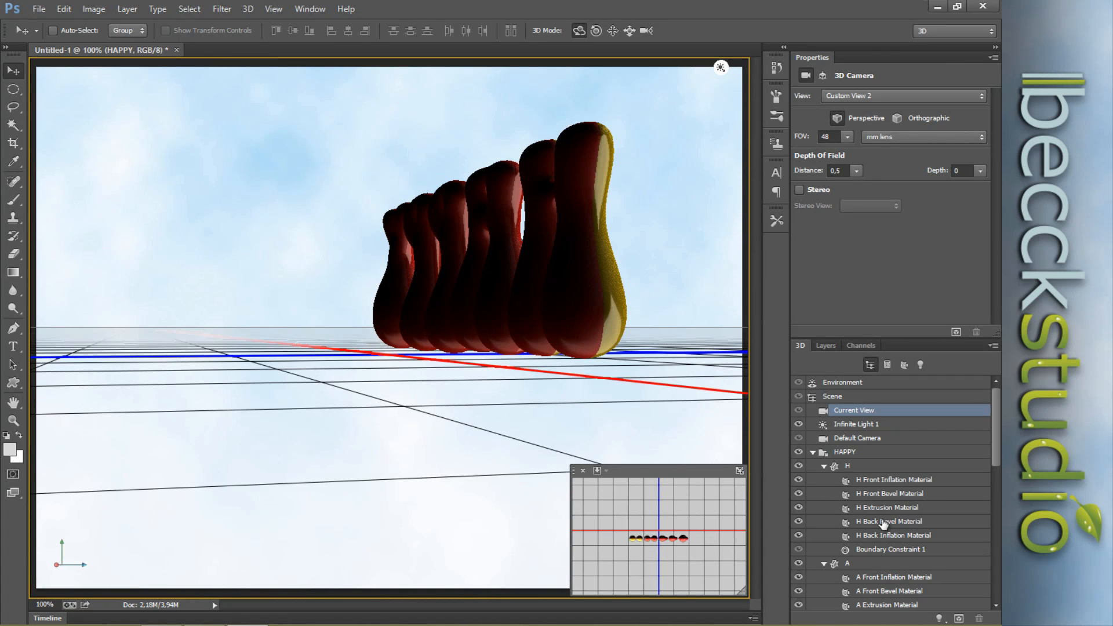
{"action": "left_click", "coordinate": [891, 536]}
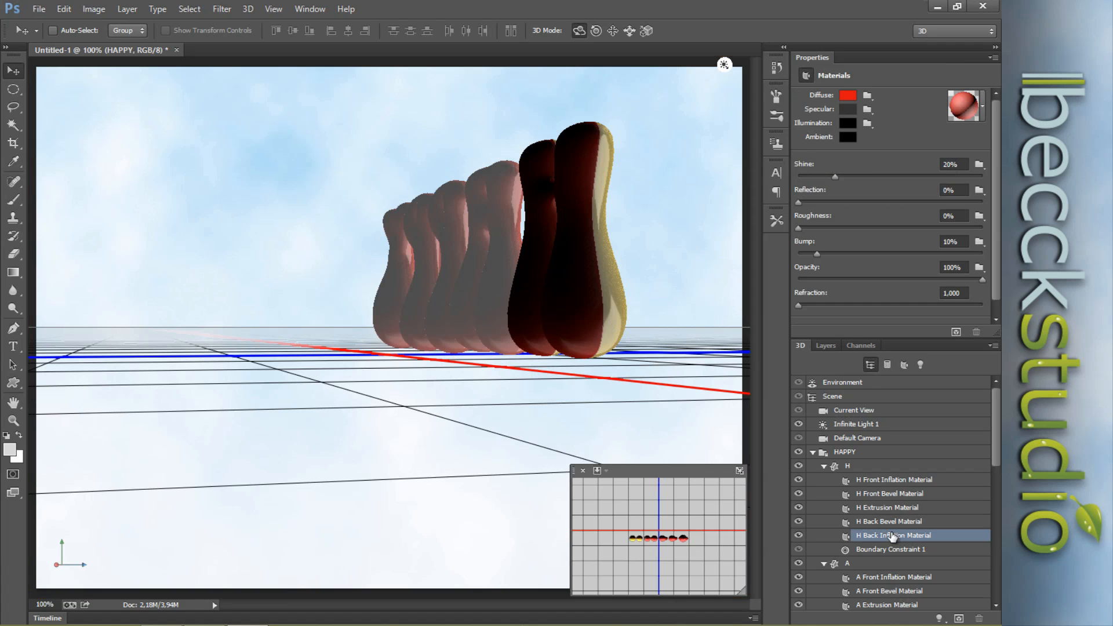
{"action": "left_click", "coordinate": [847, 96]}
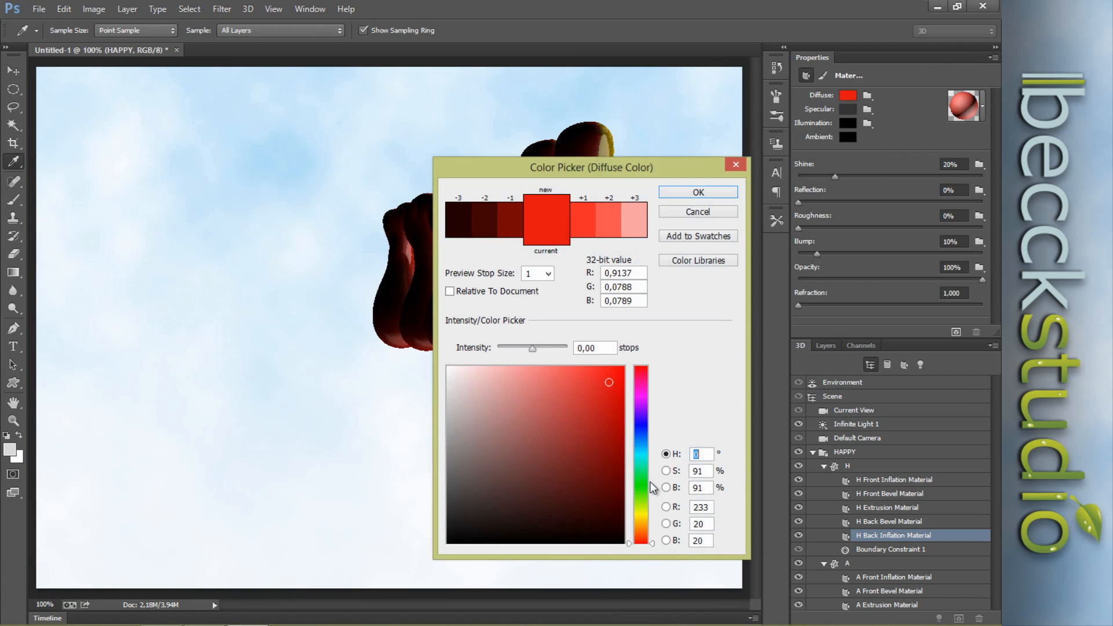
{"action": "left_click_drag", "start_coordinate": [655, 544], "coordinate": [654, 528]}
{"action": "left_click_drag", "start_coordinate": [656, 171], "coordinate": [318, 122]}
{"action": "mouse_move", "coordinate": [318, 485]}
{"action": "left_mouse_down"}
{"action": "mouse_move", "coordinate": [319, 457]}
{"action": "mouse_move", "coordinate": [319, 490]}
{"action": "mouse_move", "coordinate": [318, 466]}
{"action": "left_mouse_up"}
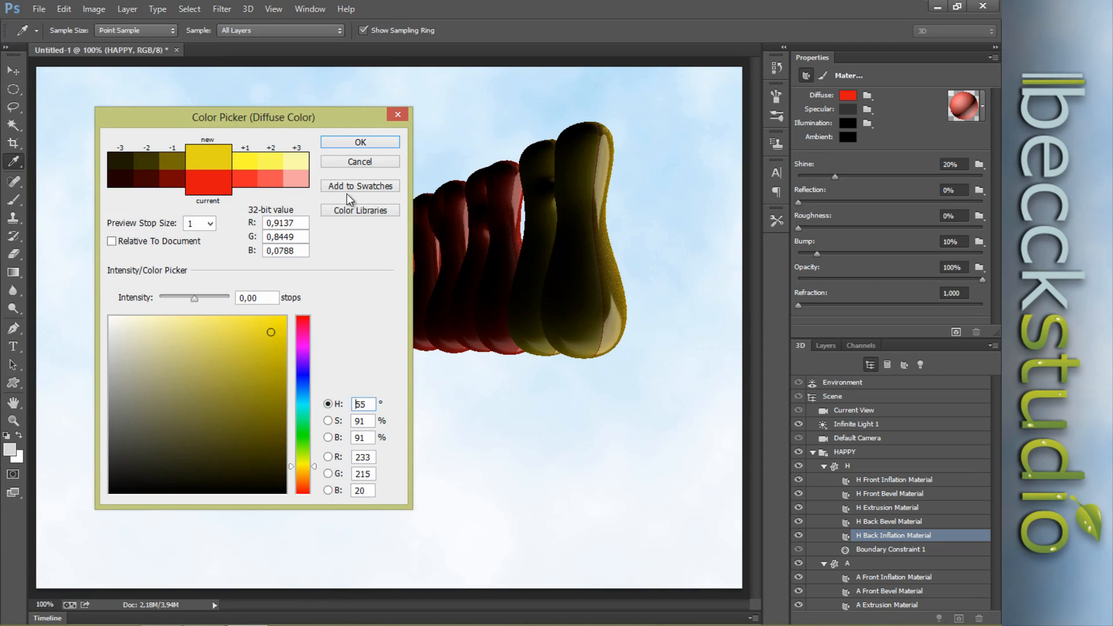
{"action": "left_click", "coordinate": [240, 170]}
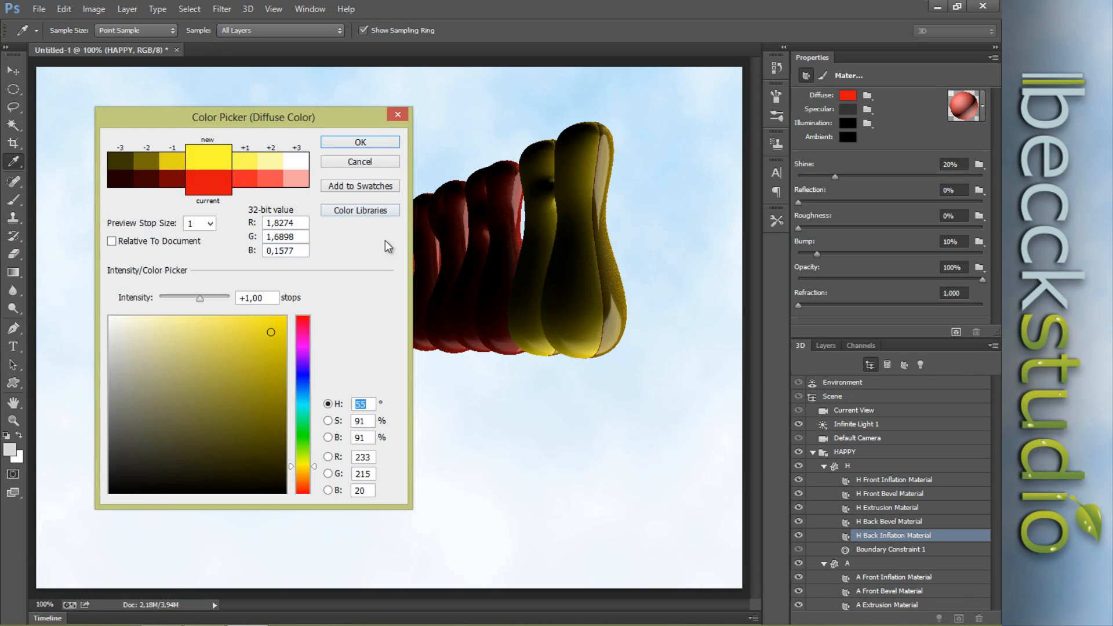
{"action": "left_click", "coordinate": [352, 163]}
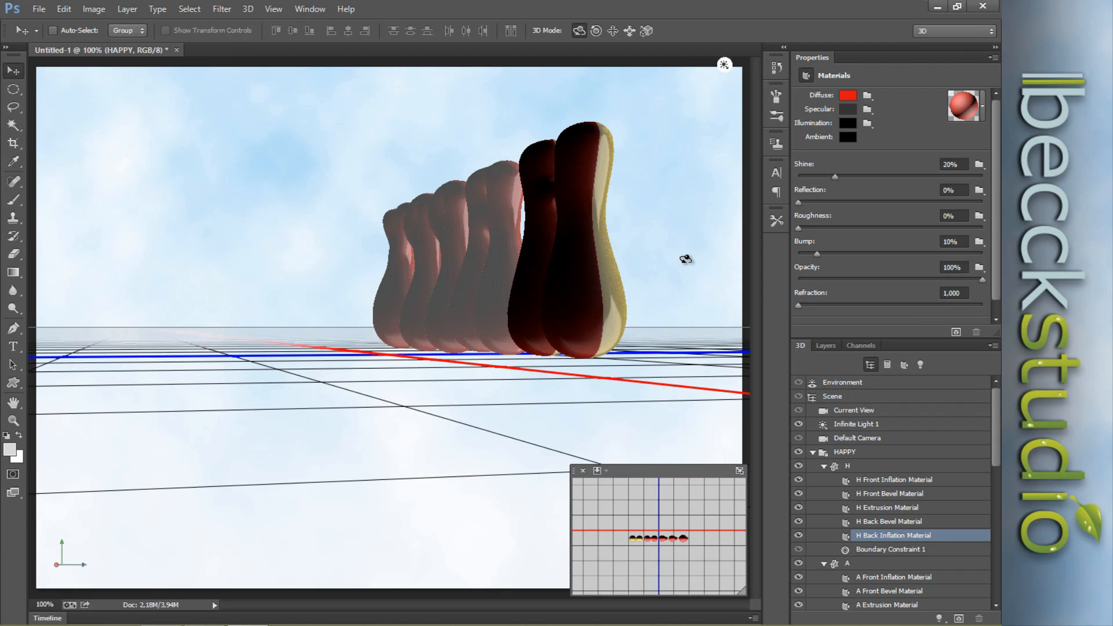
- Set the diffuse color of the A Front Inflation Material to blue, RGB 20, 50, 233
{"action": "left_click", "coordinate": [689, 259]}
{"action": "left_click_drag", "start_coordinate": [691, 214], "coordinate": [632, 223]}
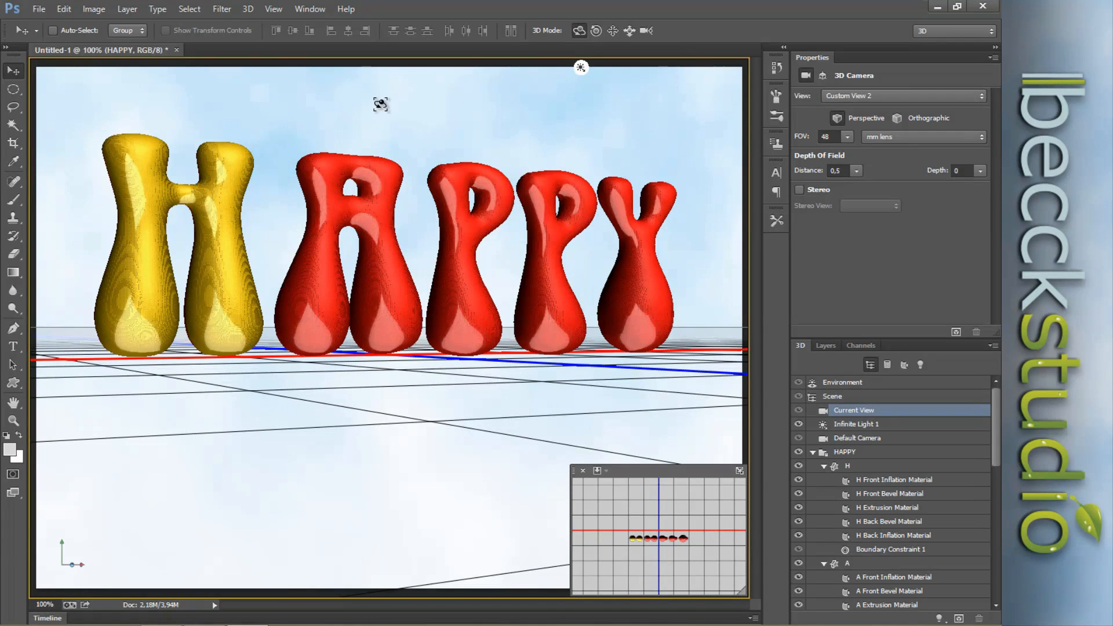
{"action": "left_click", "coordinate": [364, 211]}
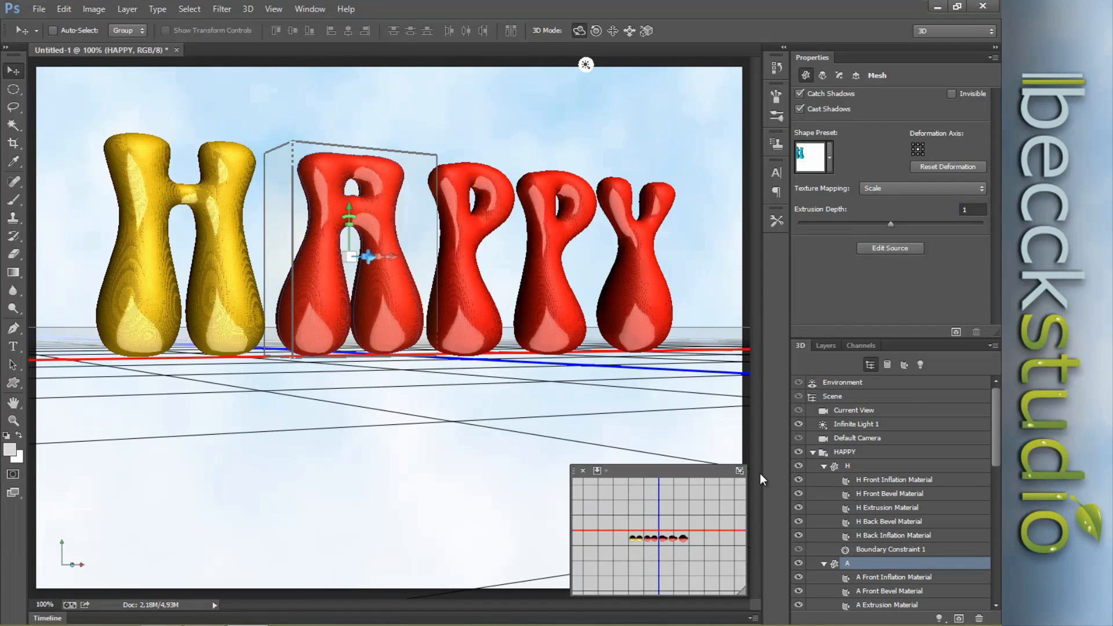
{"action": "left_click", "coordinate": [876, 574]}
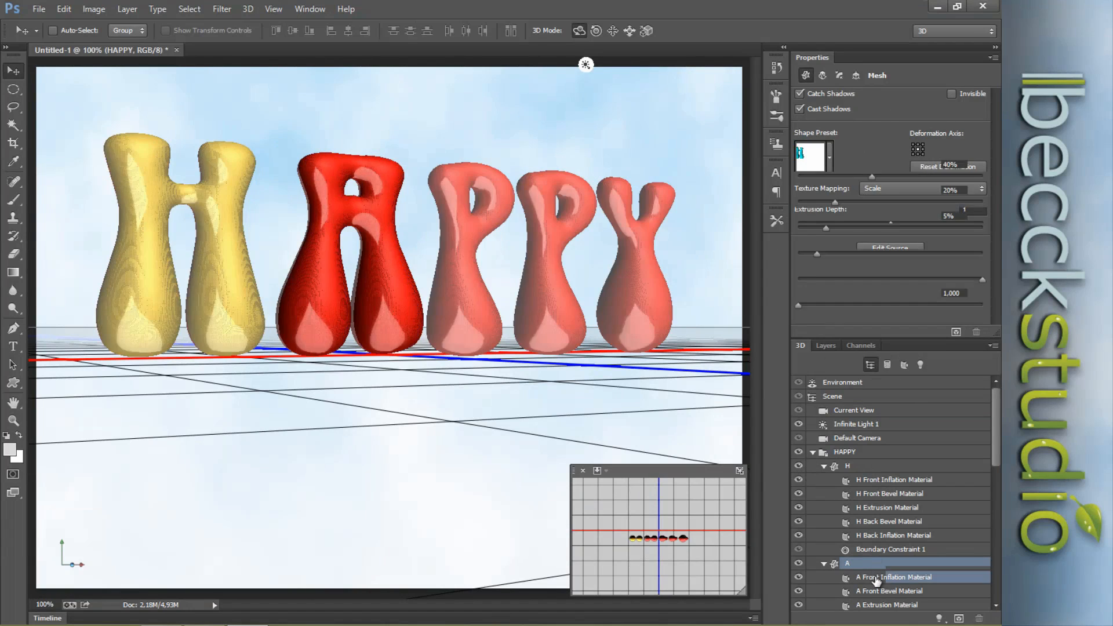
{"action": "left_click", "coordinate": [854, 98]}
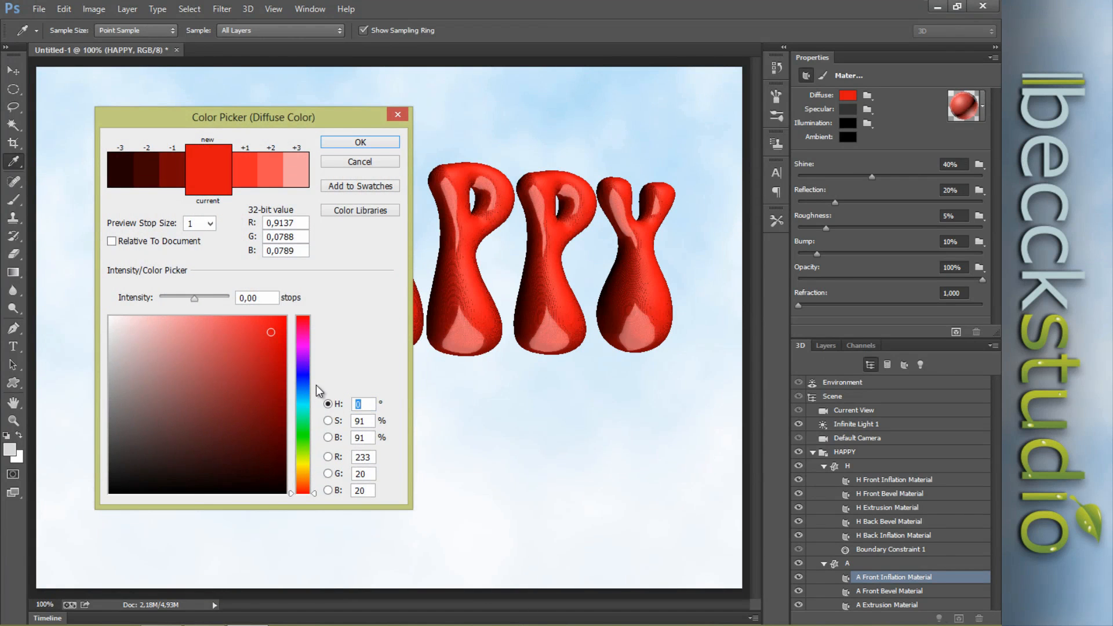
{"action": "left_click_drag", "start_coordinate": [309, 439], "coordinate": [308, 377]}
{"action": "left_click_drag", "start_coordinate": [272, 120], "coordinate": [745, 120]}
{"action": "left_click_drag", "start_coordinate": [782, 376], "coordinate": [787, 379]}
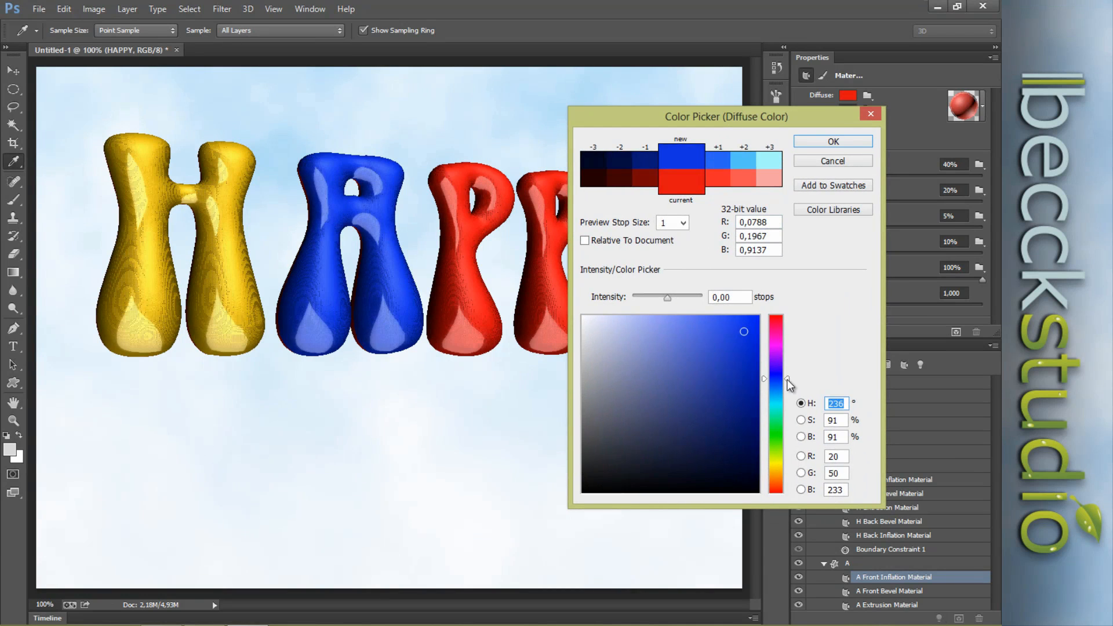
{"action": "left_click", "coordinate": [857, 142]}
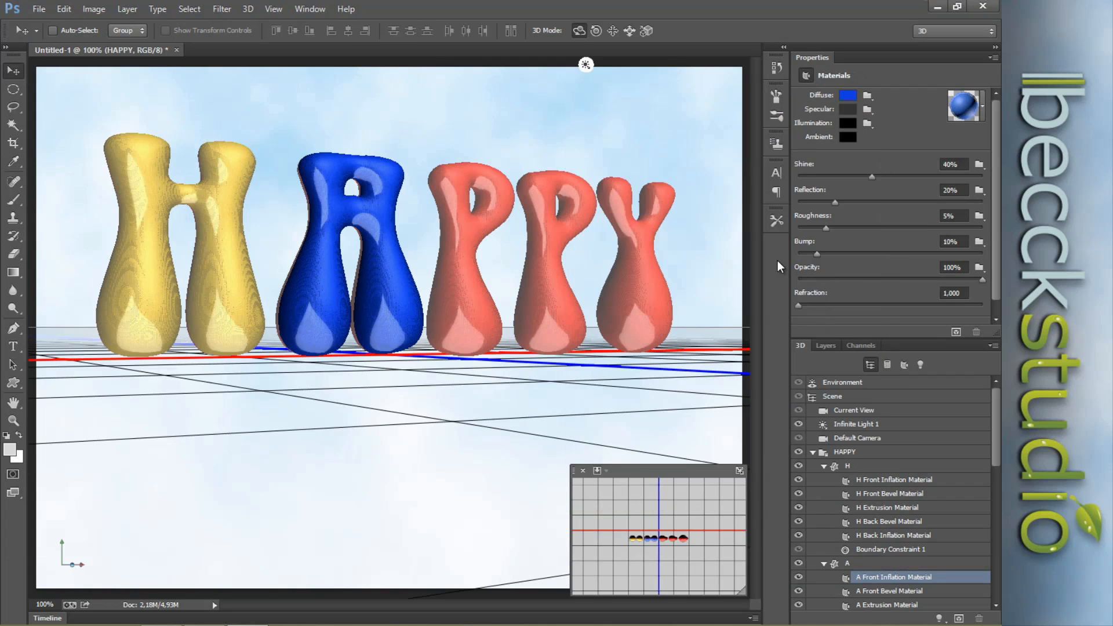
- Set the diffuse color of the first P's Front Inflation Material to green, RGB 48, 212, 31
{"action": "left_click", "coordinate": [502, 233]}
{"action": "left_click_drag", "start_coordinate": [995, 444], "coordinate": [997, 530]}
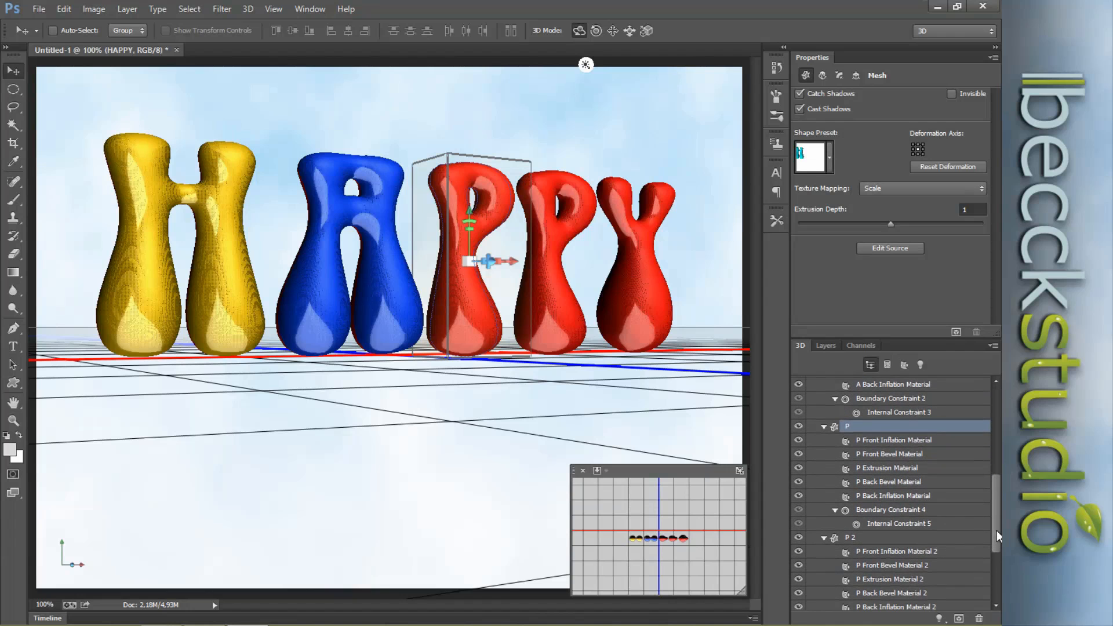
{"action": "left_click", "coordinate": [890, 440]}
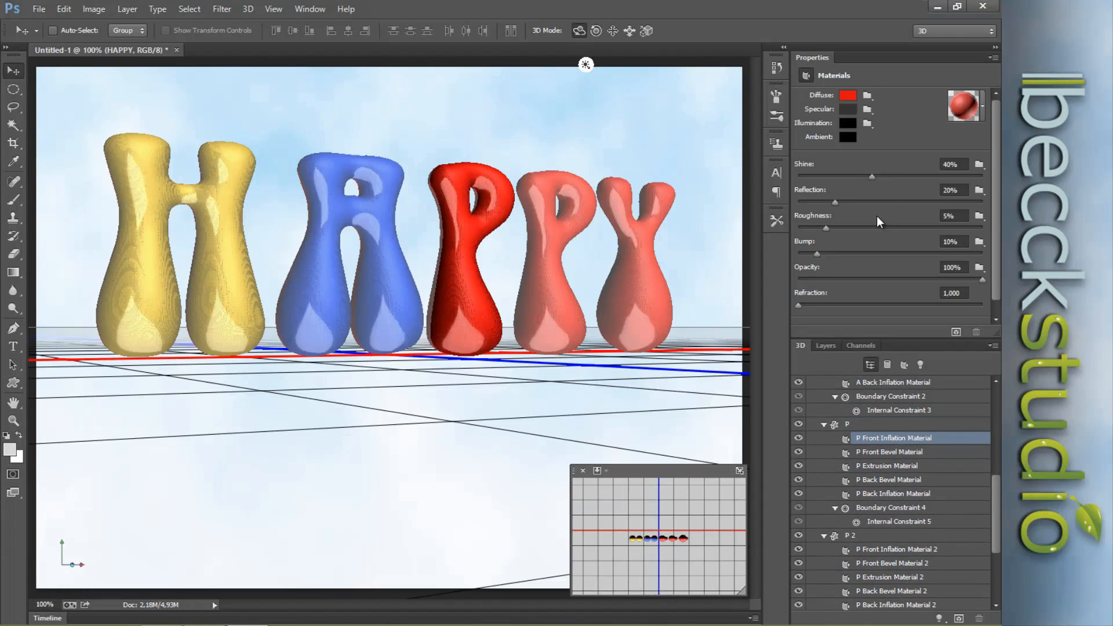
{"action": "left_click", "coordinate": [848, 96]}
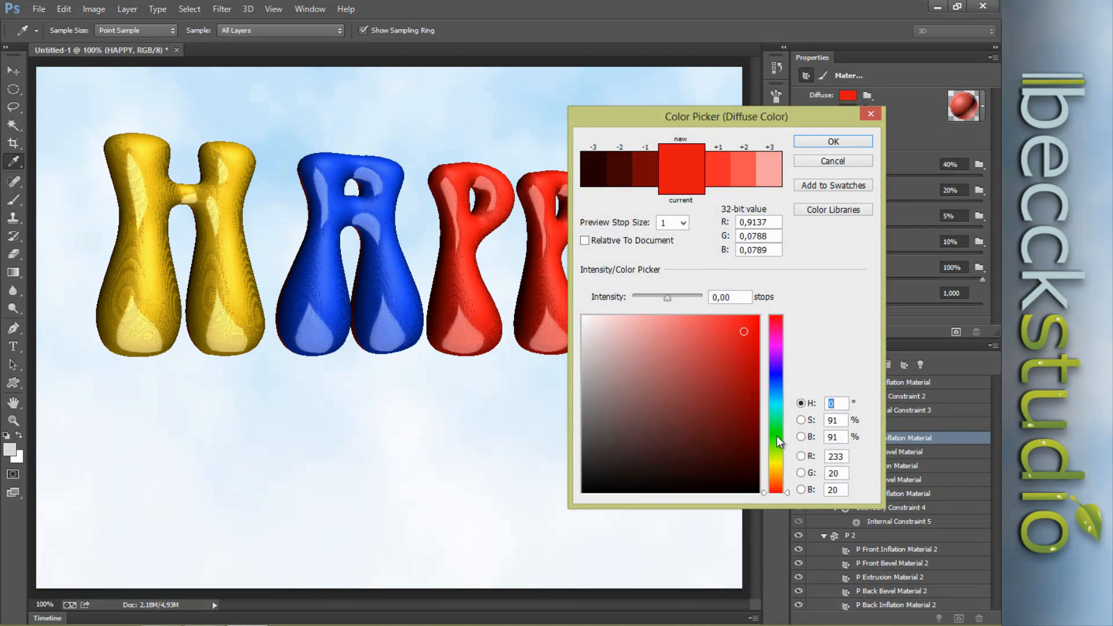
{"action": "left_click", "coordinate": [777, 437]}
{"action": "left_click", "coordinate": [734, 345]}
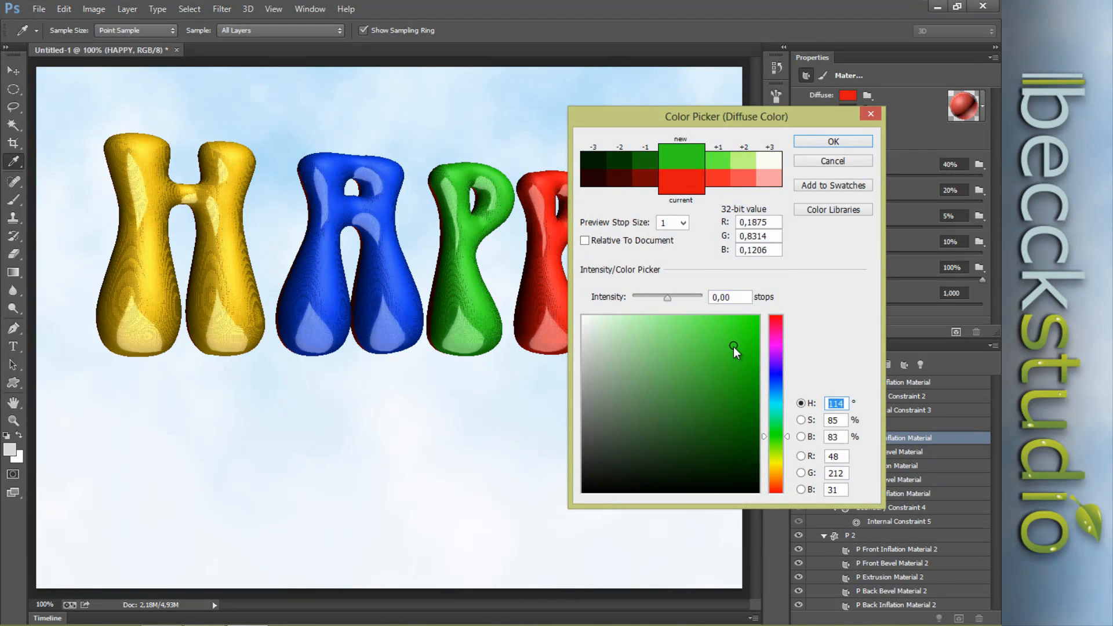
{"action": "left_click", "coordinate": [833, 141]}
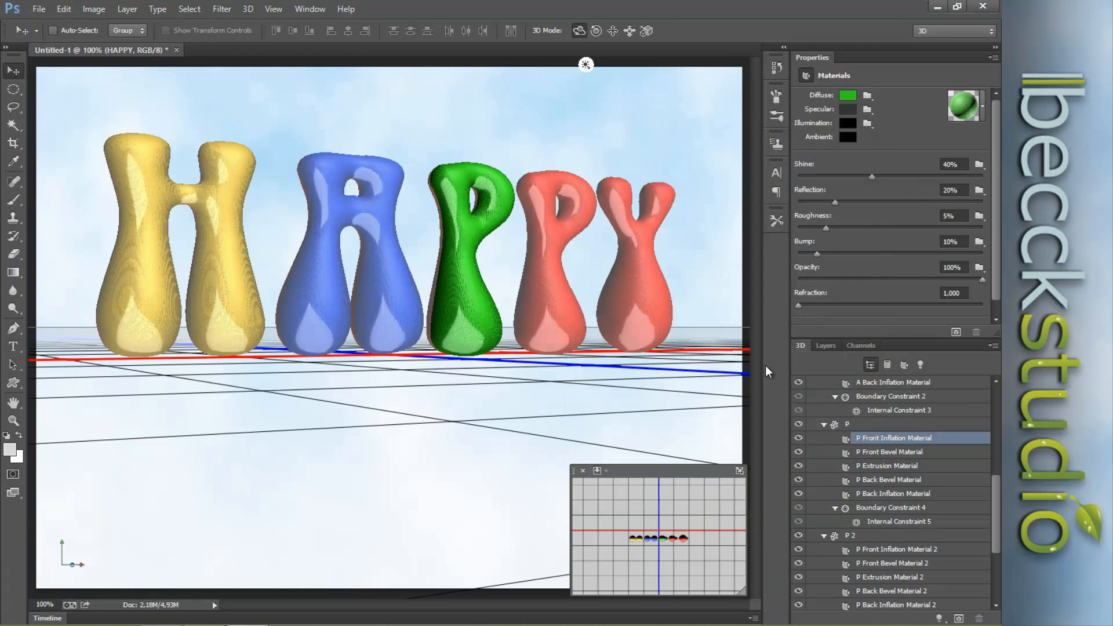
- Set the diffuse color of the Y Front Inflation Material to magenta, RGB 225, 20, 233
{"action": "left_click", "coordinate": [653, 293]}
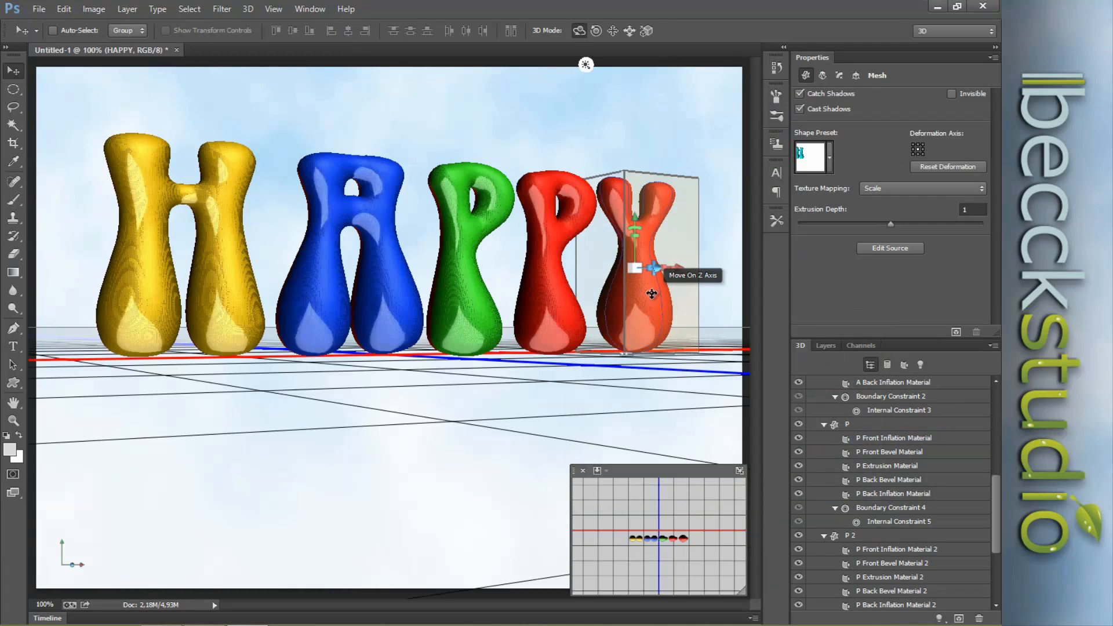
{"action": "scroll", "coordinate": [996, 498], "scroll_direction": "down", "scroll_amount": 3}
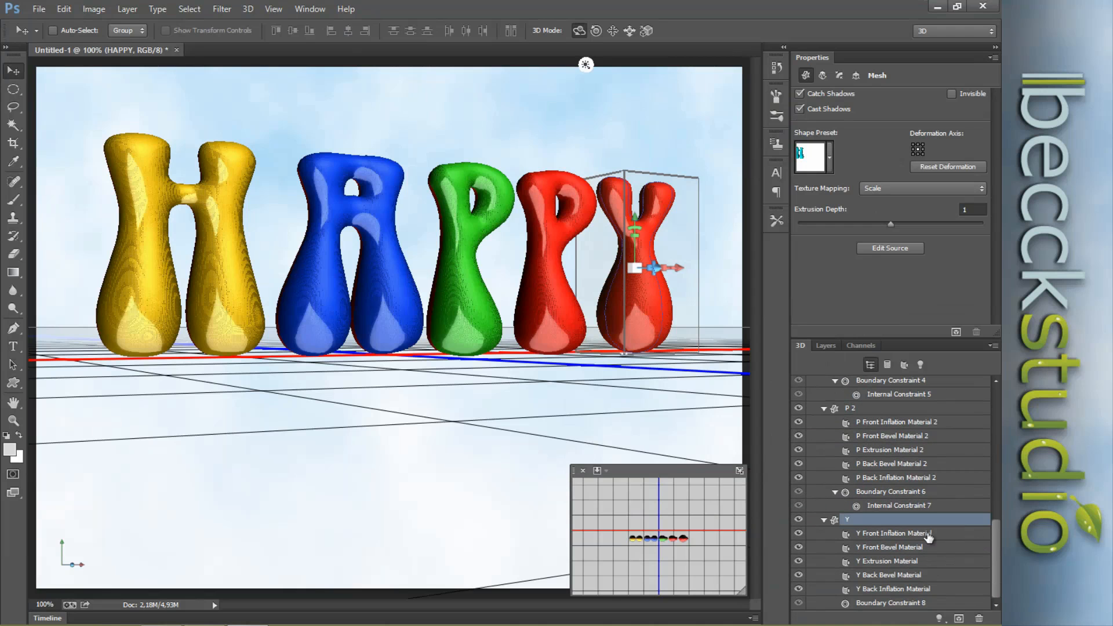
{"action": "left_click", "coordinate": [910, 534]}
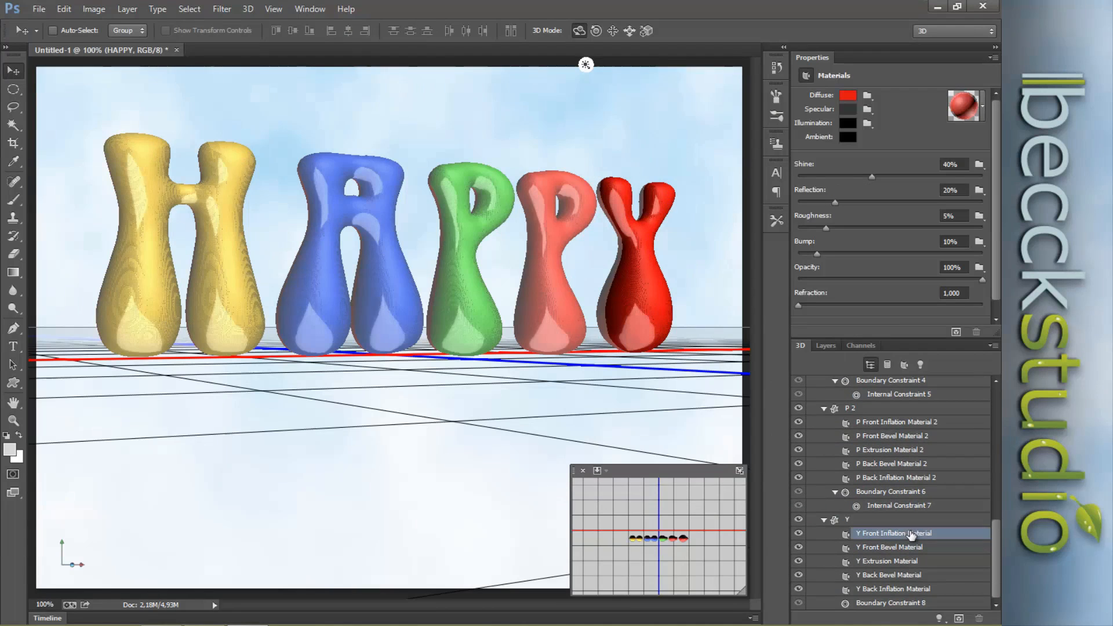
{"action": "left_click", "coordinate": [848, 98]}
{"action": "left_click", "coordinate": [780, 347]}
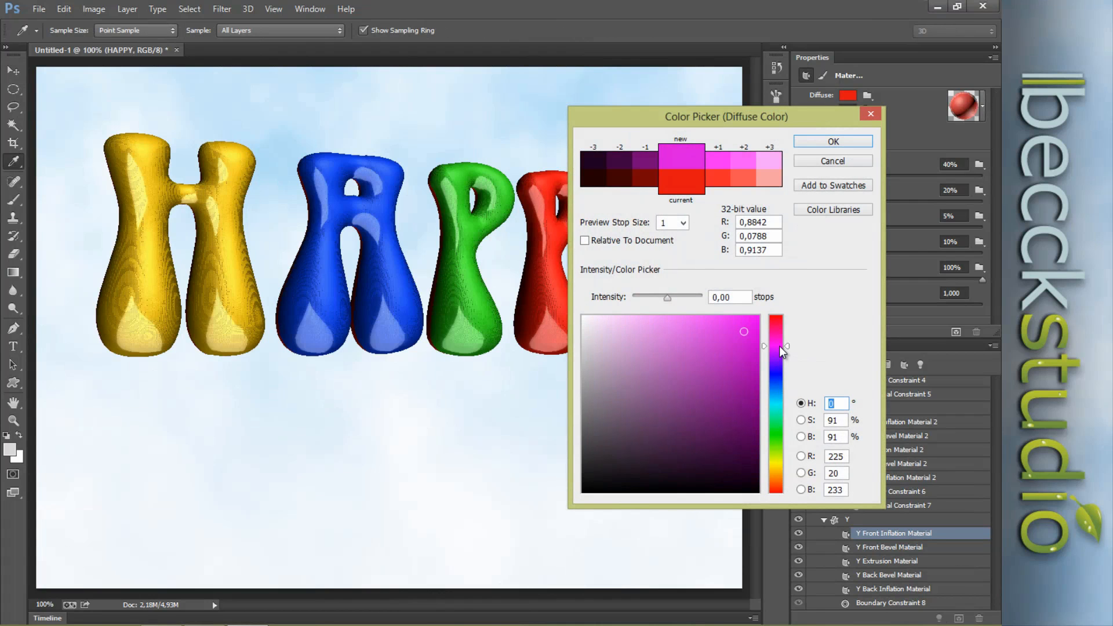
{"action": "left_click_drag", "start_coordinate": [748, 119], "coordinate": [381, 189]}
{"action": "left_click", "coordinate": [454, 198]}
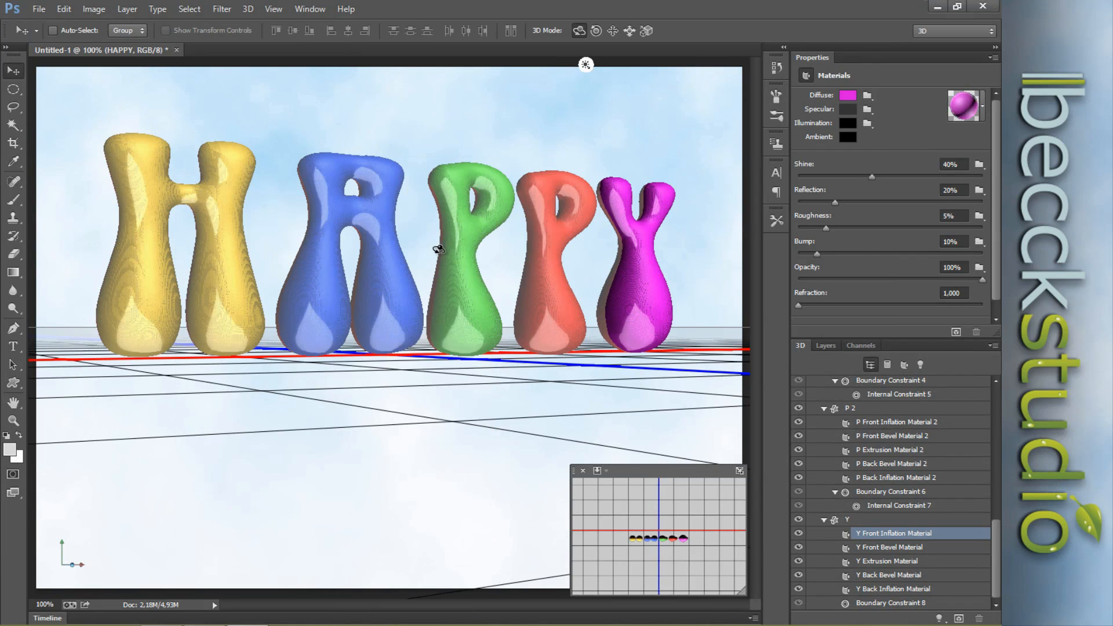
- Scale up the yellow H uniformly, shift it toward the A along the X axis and tilt it slightly
{"action": "left_click", "coordinate": [119, 210]}
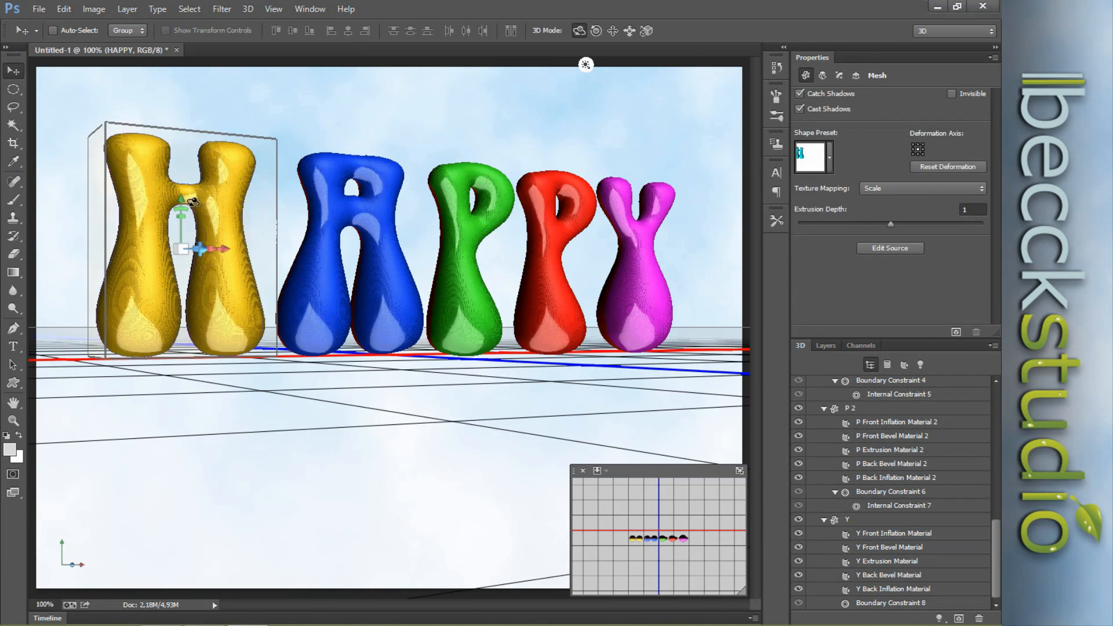
{"action": "left_click_drag", "start_coordinate": [185, 248], "coordinate": [229, 157]}
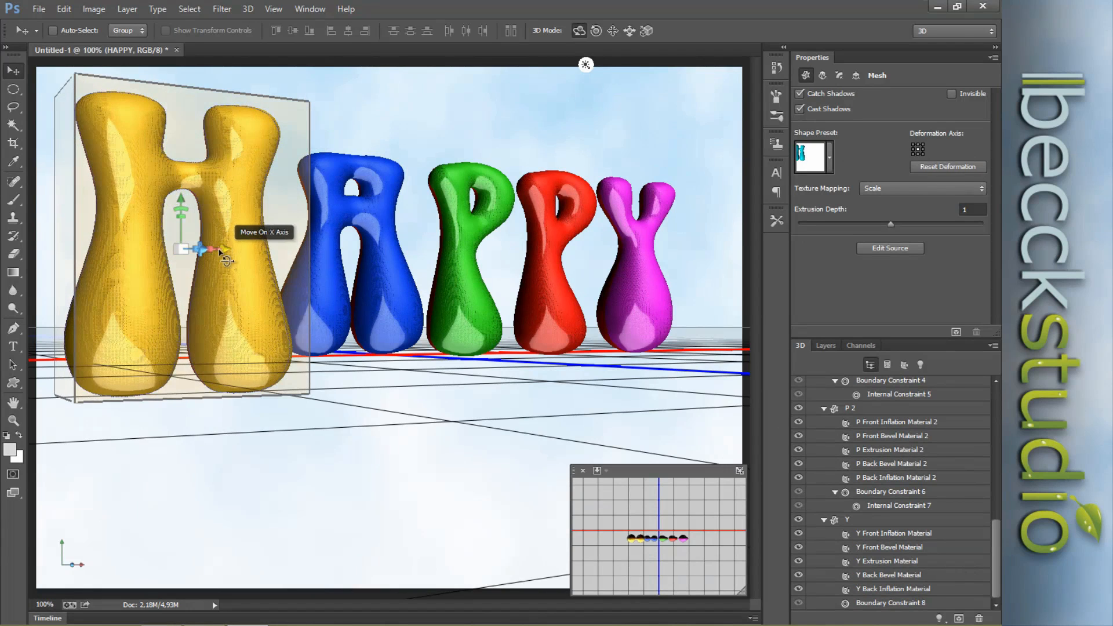
{"action": "left_click_drag", "start_coordinate": [223, 248], "coordinate": [272, 261]}
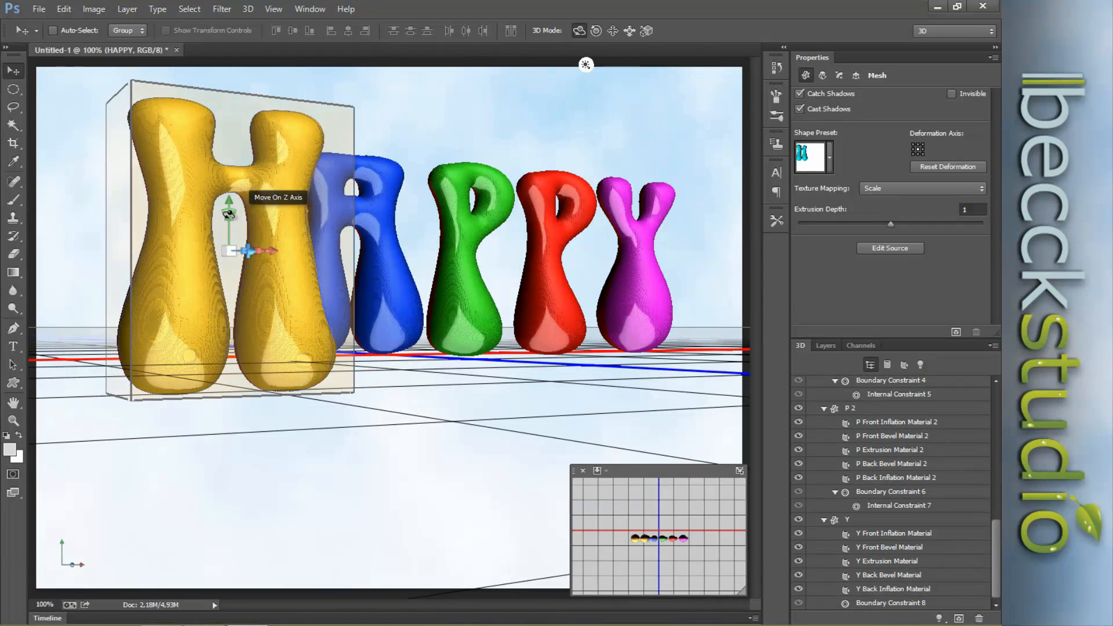
{"action": "left_click_drag", "start_coordinate": [232, 217], "coordinate": [231, 220]}
- Bring the blue A forward in depth and tilt it slightly
{"action": "left_click", "coordinate": [366, 249]}
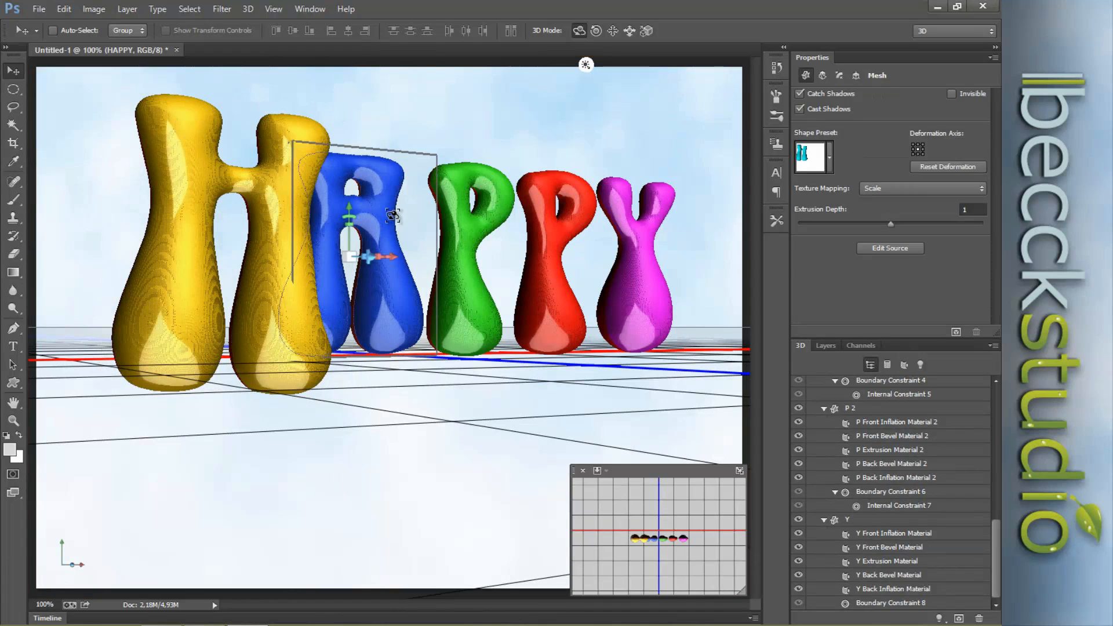
{"action": "left_click_drag", "start_coordinate": [350, 258], "coordinate": [417, 224]}
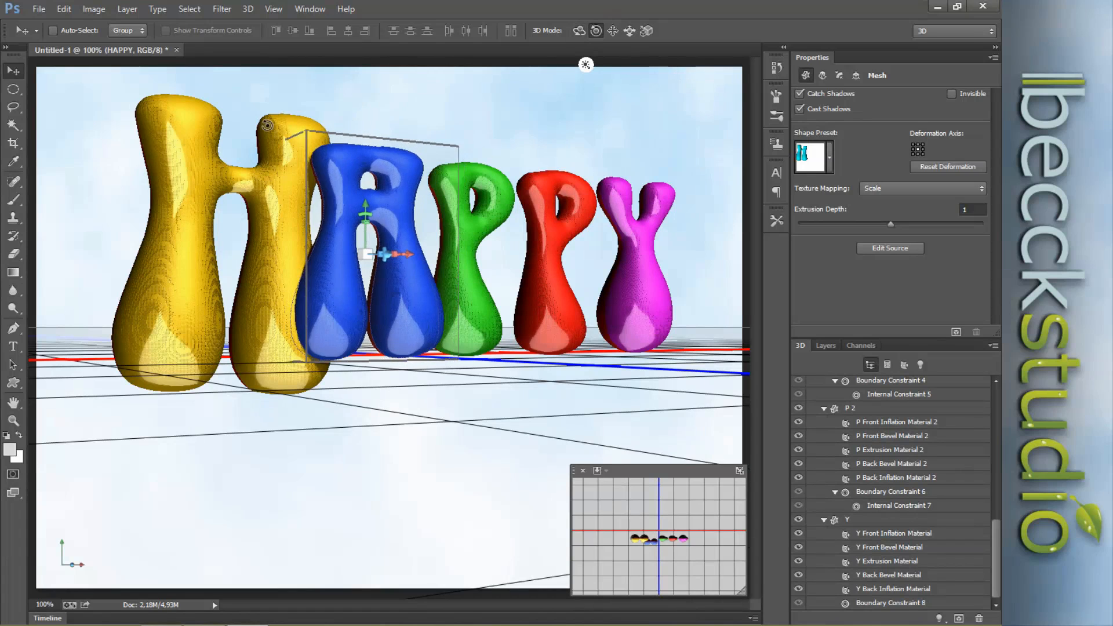
{"action": "mouse_move", "coordinate": [429, 158]}
{"action": "left_mouse_down"}
{"action": "mouse_move", "coordinate": [464, 165]}
{"action": "mouse_move", "coordinate": [445, 173]}
{"action": "left_mouse_up"}
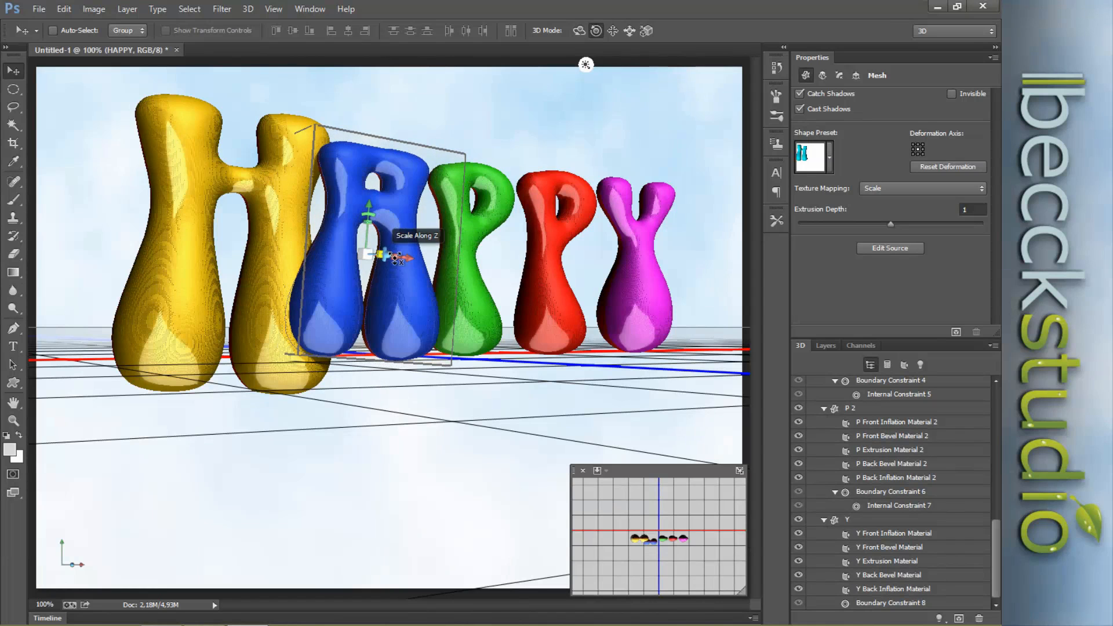
- Shift the blue A along the X axis to sit between the H and the green P, and raise it above the ground
{"action": "left_click_drag", "start_coordinate": [407, 257], "coordinate": [463, 264]}
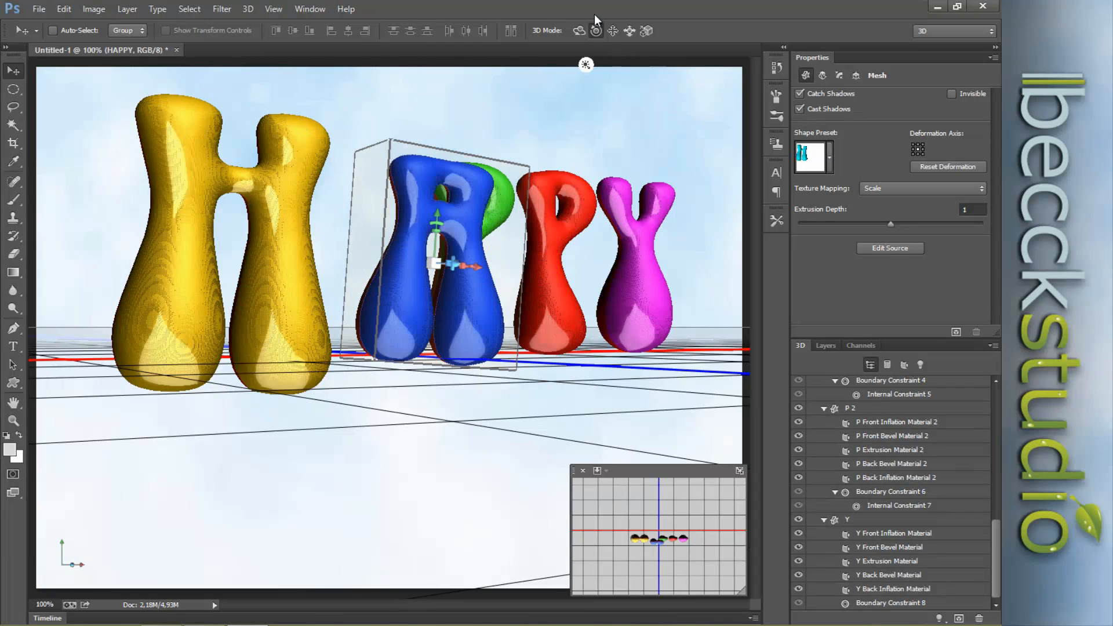
{"action": "left_click", "coordinate": [579, 30]}
{"action": "left_click_drag", "start_coordinate": [474, 268], "coordinate": [420, 270]}
{"action": "left_click_drag", "start_coordinate": [404, 208], "coordinate": [406, 174]}
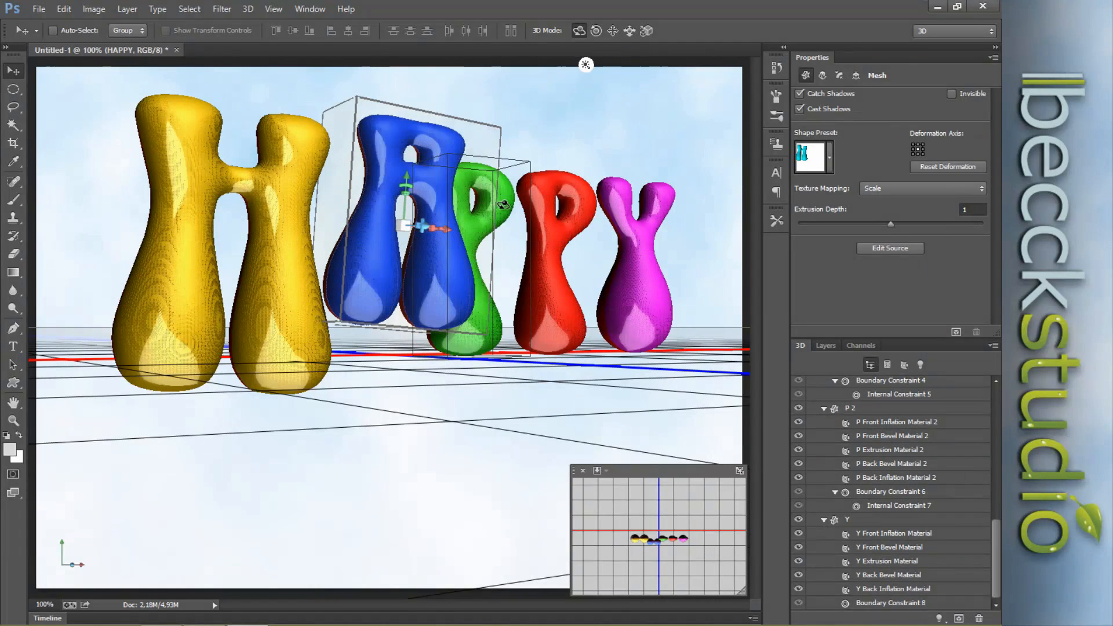
- Swing the 3D camera to view the word from the opposite side, and rotate the blue A clockwise around its Z axis
{"action": "left_click", "coordinate": [657, 113]}
{"action": "left_click_drag", "start_coordinate": [657, 113], "coordinate": [588, 105]}
{"action": "left_click_drag", "start_coordinate": [489, 124], "coordinate": [555, 145]}
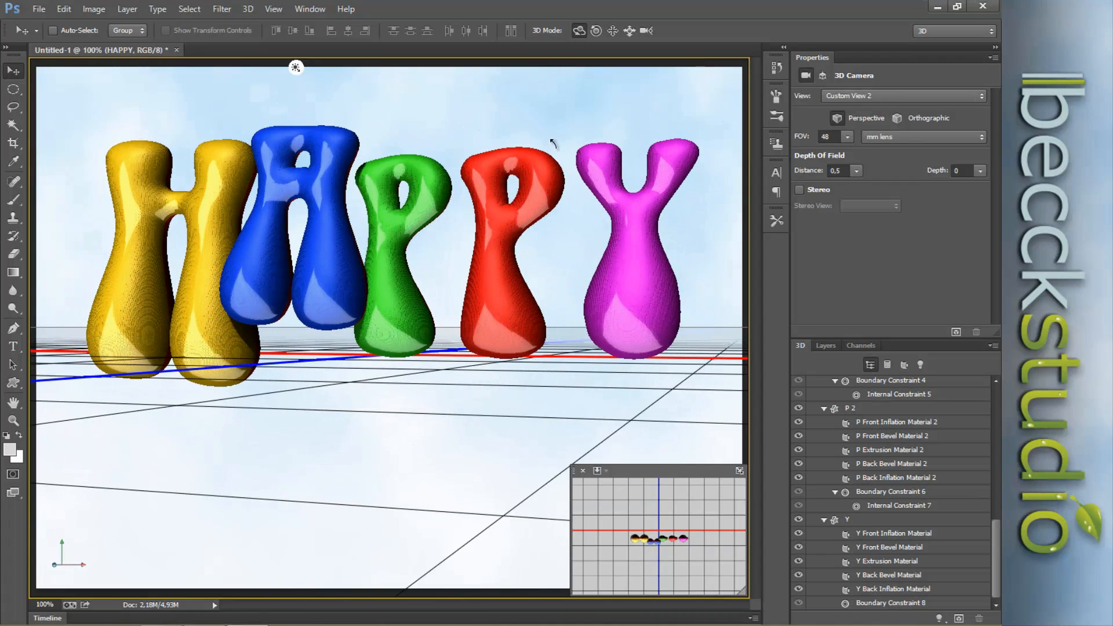
{"action": "left_click", "coordinate": [329, 223]}
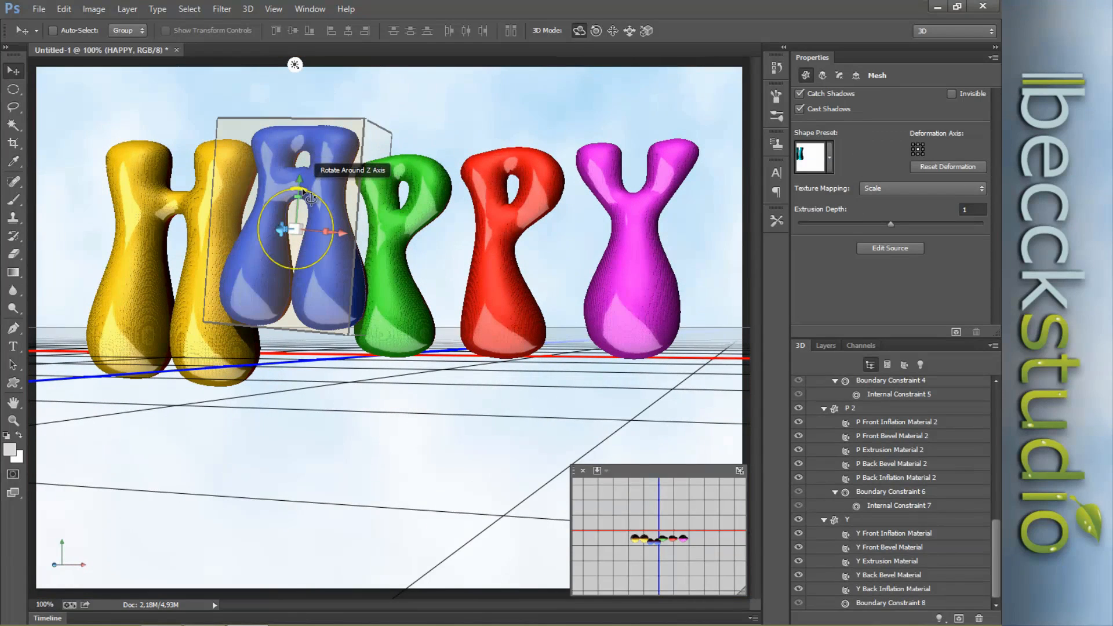
{"action": "left_click_drag", "start_coordinate": [316, 198], "coordinate": [391, 194]}
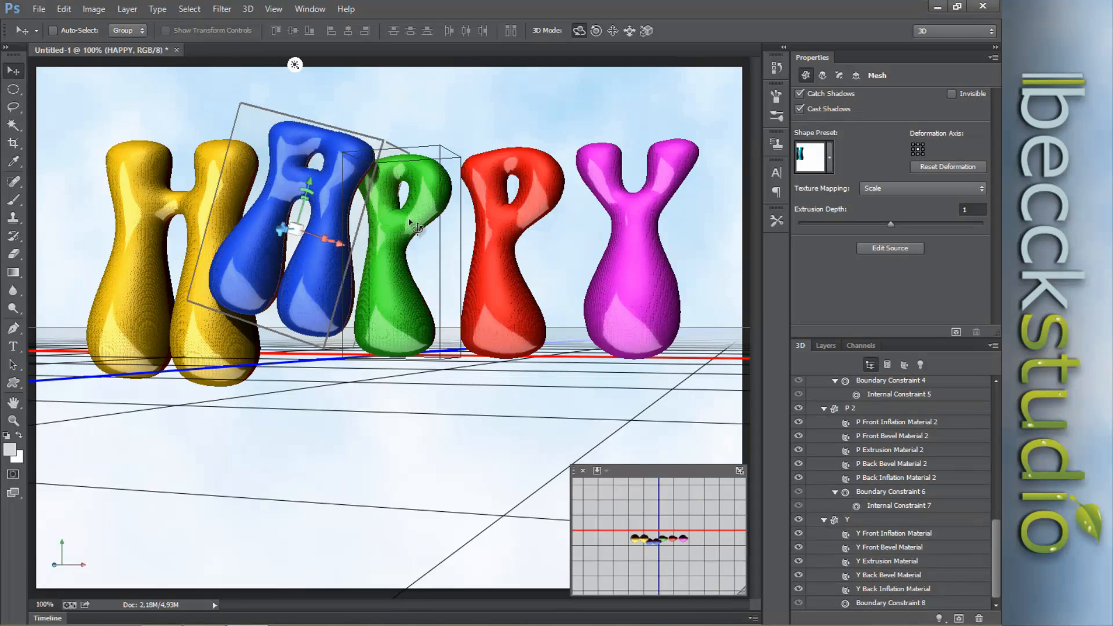
- Scale the green P uniformly to about 130% and push it back along the Z axis
{"action": "left_click", "coordinate": [432, 255]}
{"action": "left_click_drag", "start_coordinate": [399, 257], "coordinate": [400, 144]}
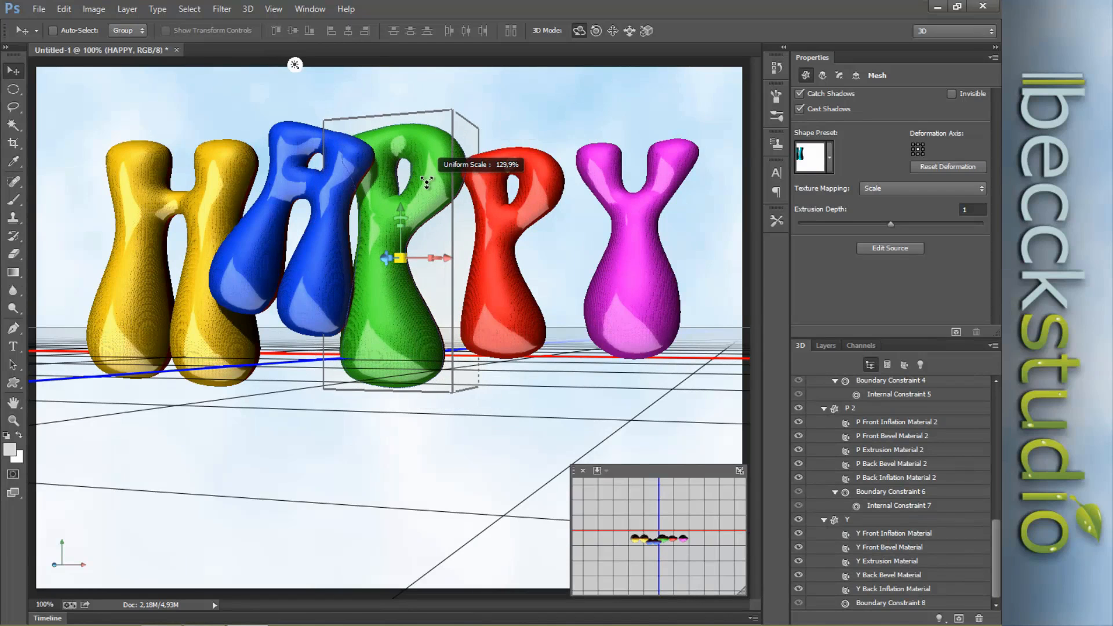
{"action": "left_click_drag", "start_coordinate": [385, 257], "coordinate": [414, 205]}
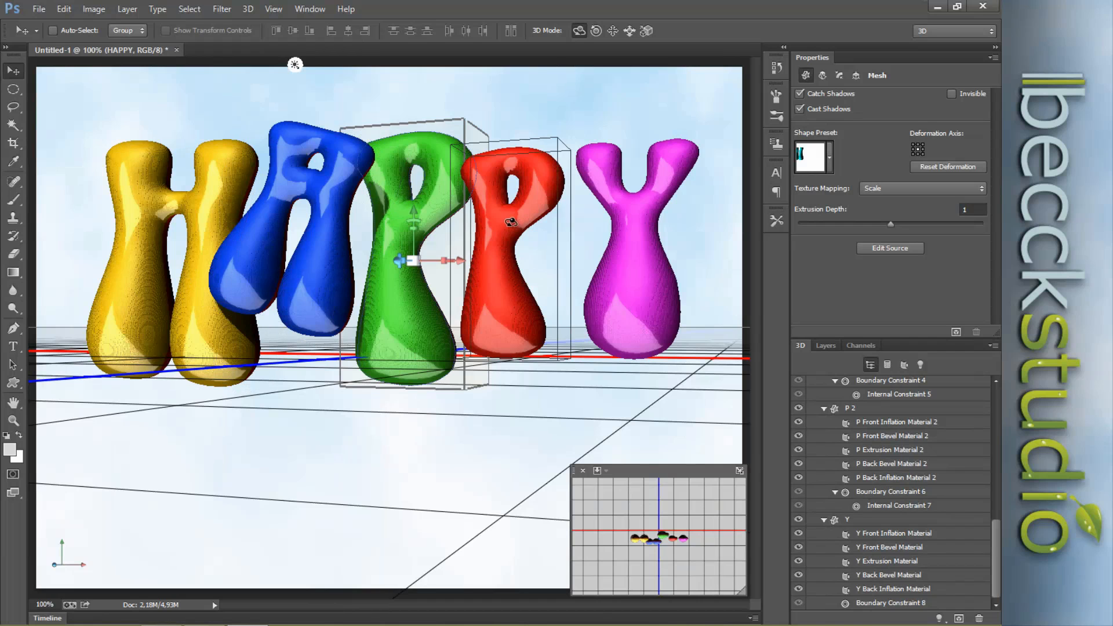
- Push the red P back in depth, tilt it clockwise toward the Y and scale it uniformly to about 107%
{"action": "left_click", "coordinate": [541, 259]}
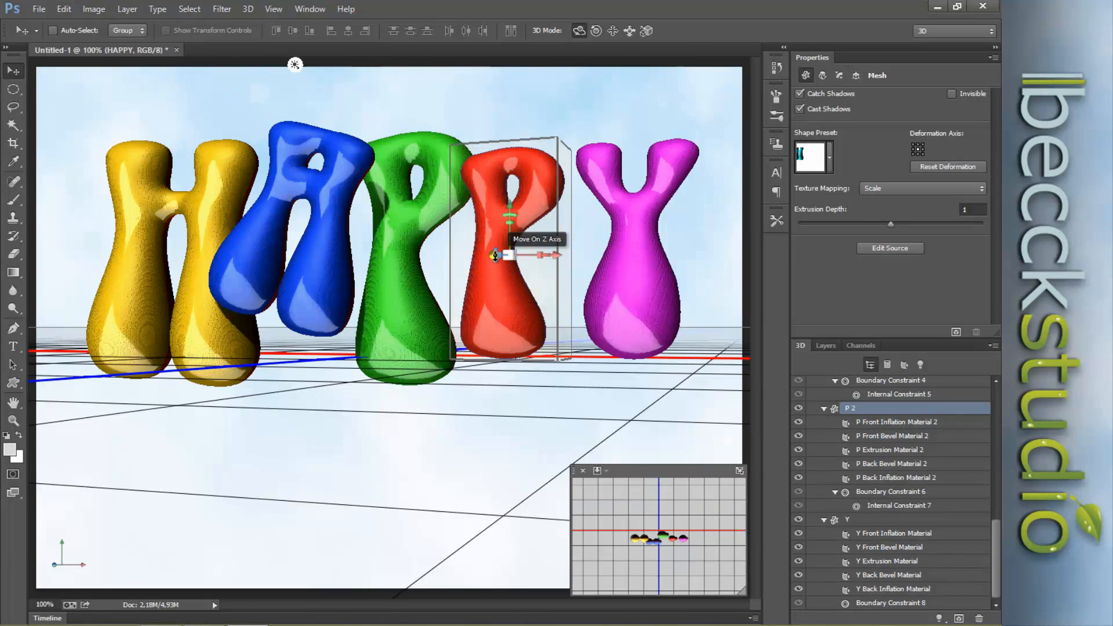
{"action": "left_click_drag", "start_coordinate": [495, 255], "coordinate": [518, 224]}
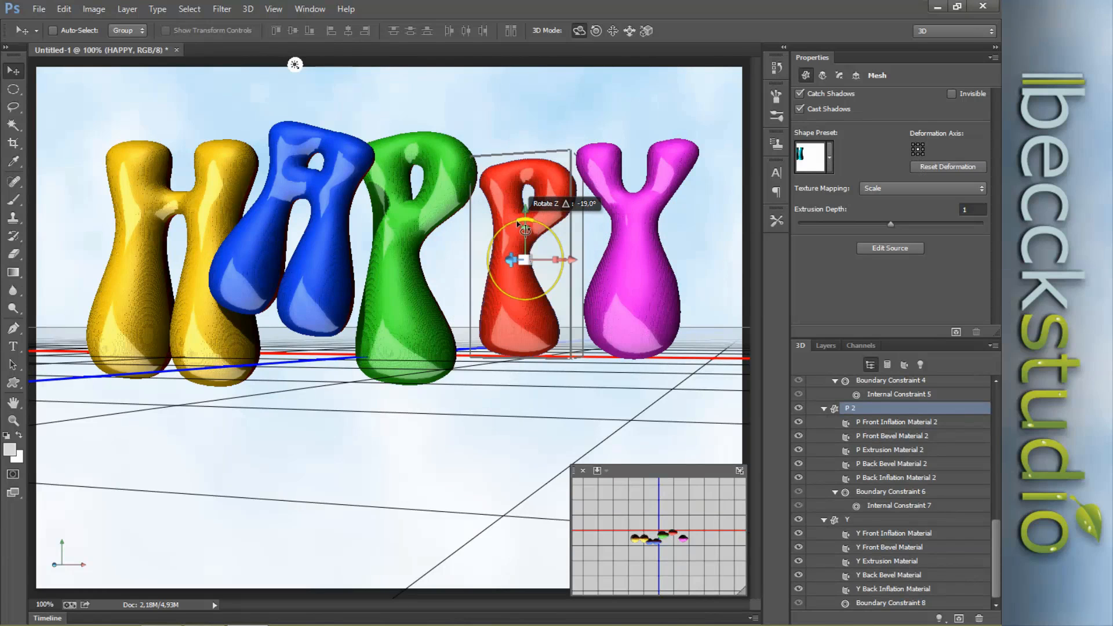
{"action": "left_click_drag", "start_coordinate": [589, 255], "coordinate": [513, 269]}
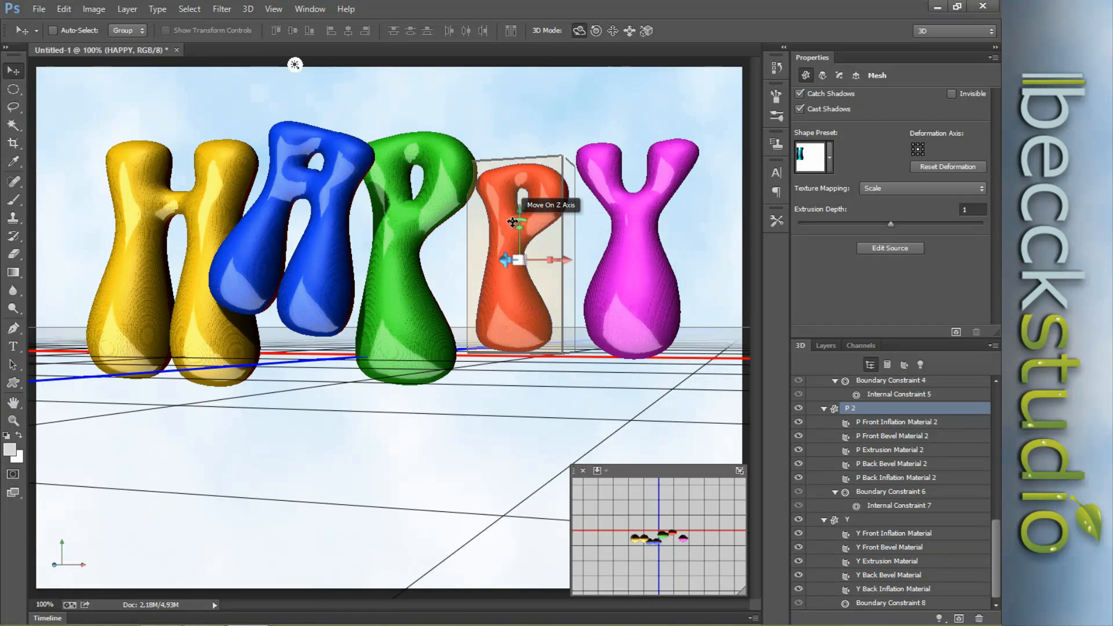
{"action": "left_click_drag", "start_coordinate": [510, 220], "coordinate": [516, 220]}
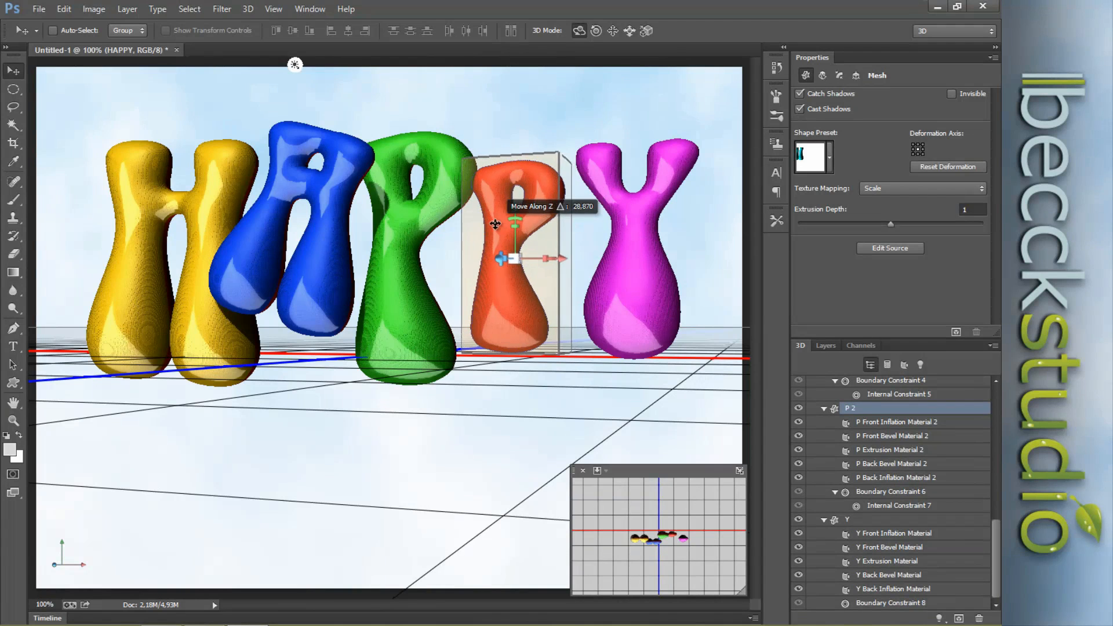
{"action": "mouse_move", "coordinate": [527, 222]}
{"action": "left_mouse_down"}
{"action": "mouse_move", "coordinate": [500, 238]}
{"action": "mouse_move", "coordinate": [541, 224]}
{"action": "left_mouse_up"}
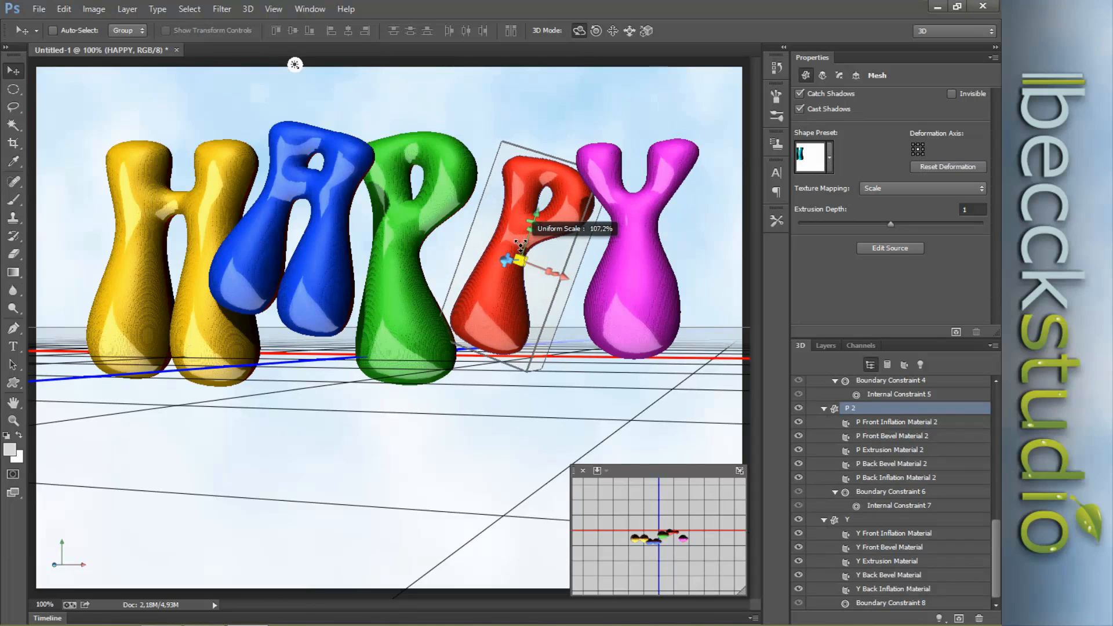
- Bring the magenta Y forward along the Z axis by about 352 and shift it along the X axis away from the red P
{"action": "left_click", "coordinate": [618, 253]}
{"action": "left_click_drag", "start_coordinate": [616, 253], "coordinate": [415, 336]}
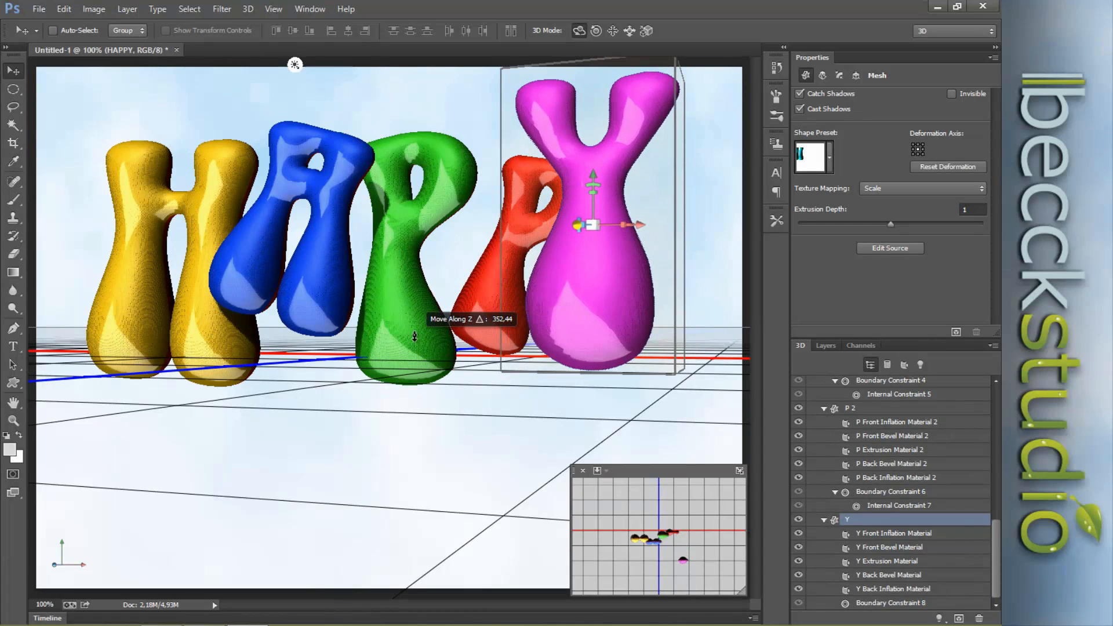
{"action": "left_click_drag", "start_coordinate": [640, 224], "coordinate": [689, 221]}
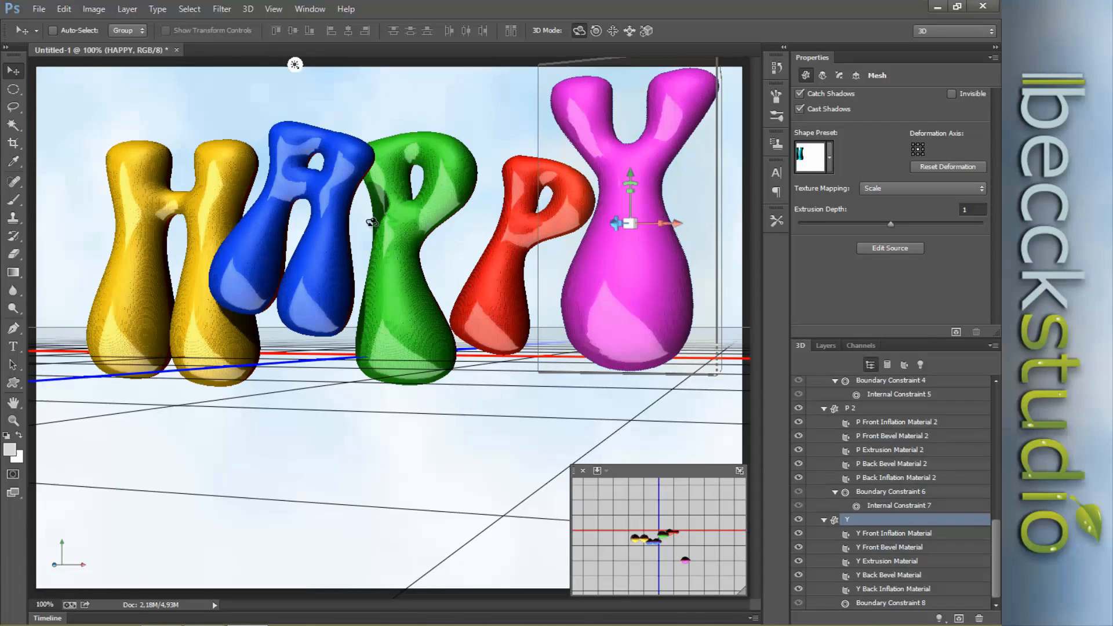
- Enlarge the yellow H further and shift it along the X axis away from the blue A
{"action": "left_click", "coordinate": [199, 207]}
{"action": "left_click_drag", "start_coordinate": [172, 234], "coordinate": [184, 195]}
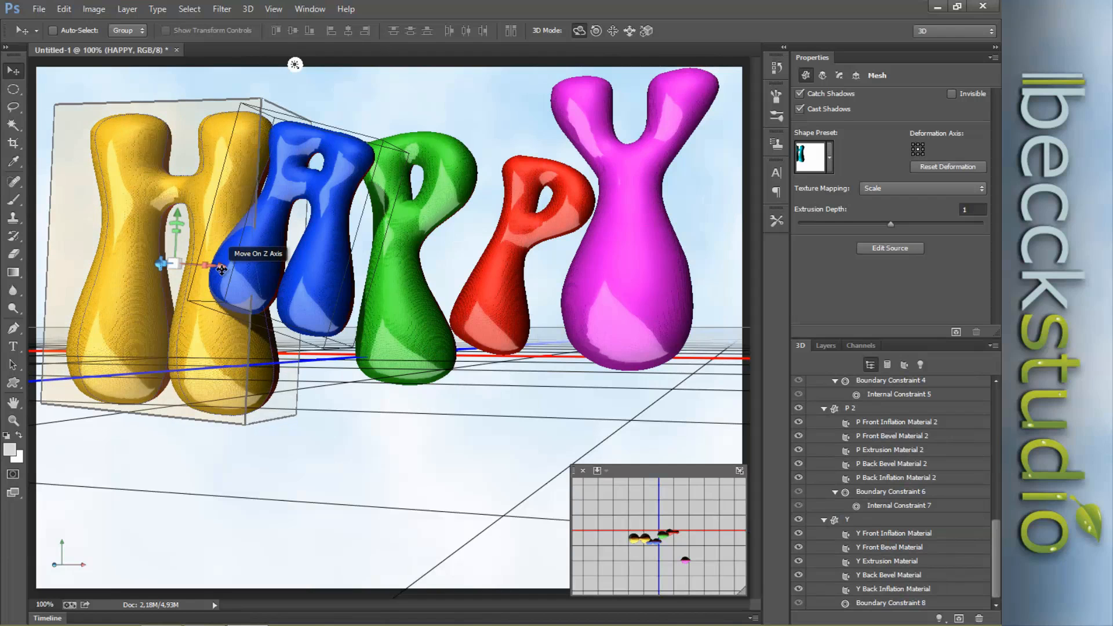
{"action": "left_click_drag", "start_coordinate": [221, 266], "coordinate": [207, 264]}
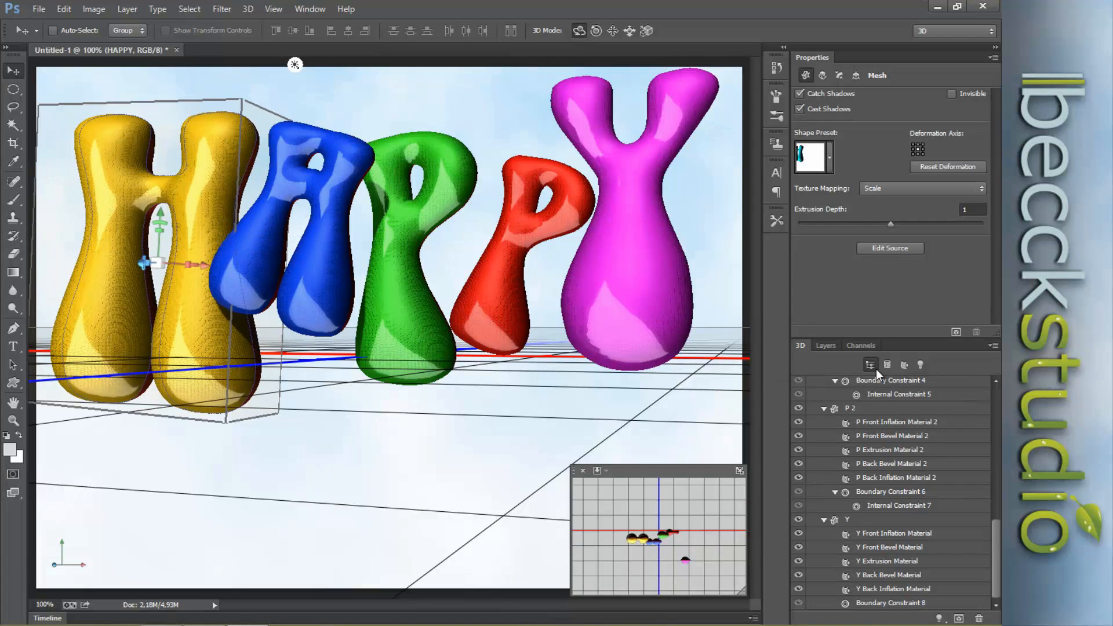
- Render the 3D HAPPY text
{"action": "left_click", "coordinate": [252, 8]}
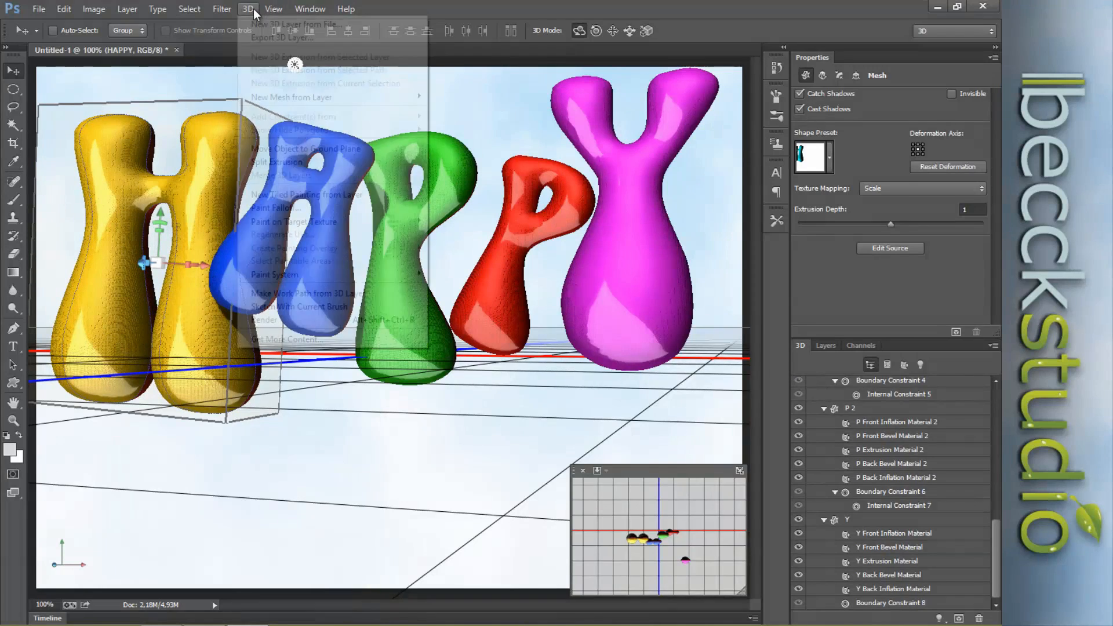
{"action": "left_click", "coordinate": [274, 325]}
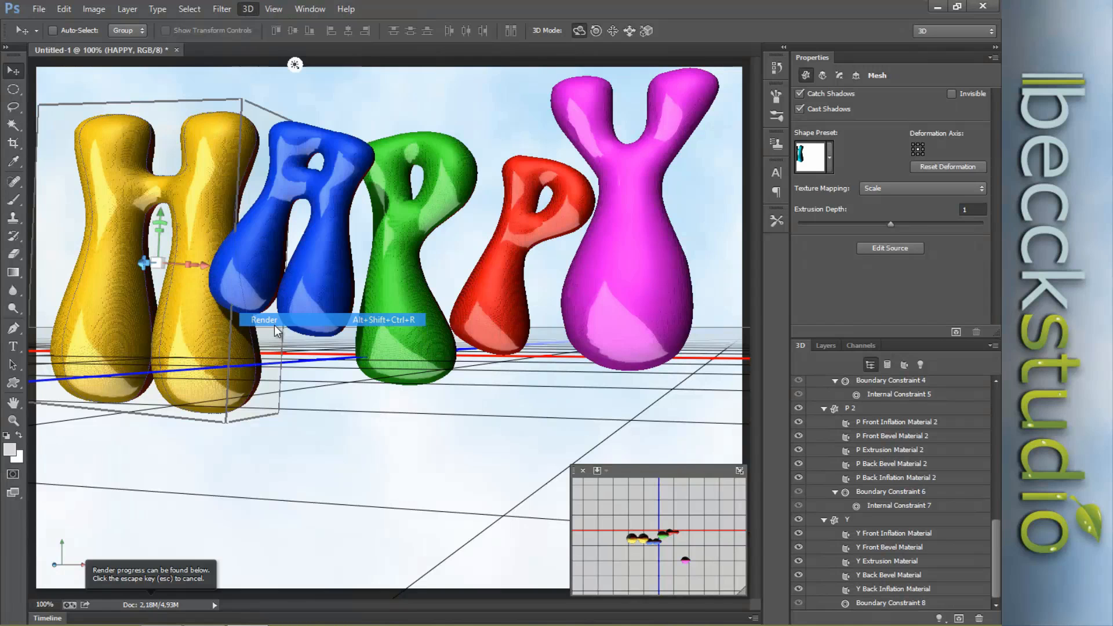